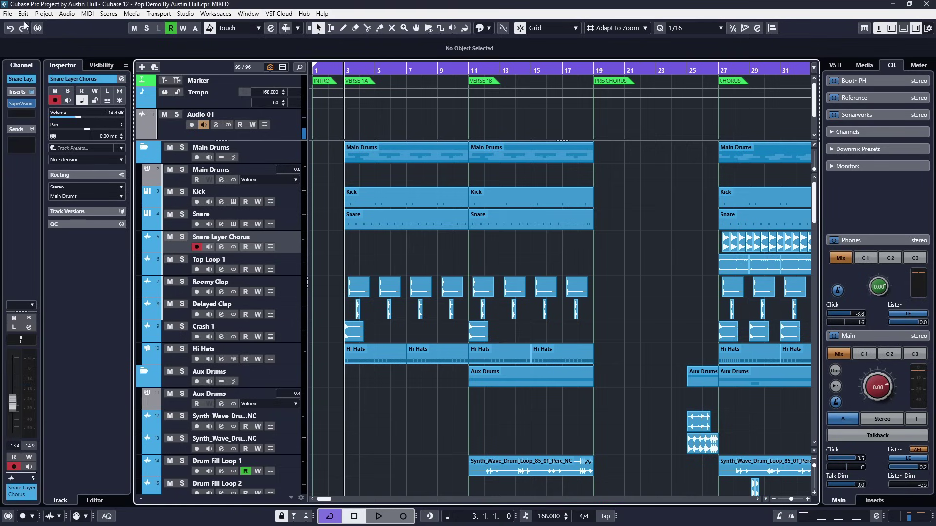
- Hide the main menu bar of the project window and show it again
right_click(334, 7)
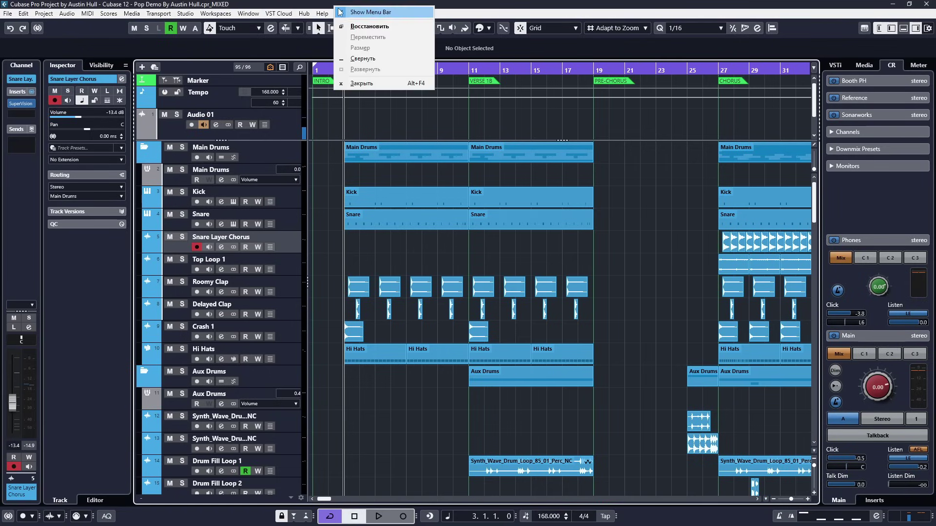
click(370, 12)
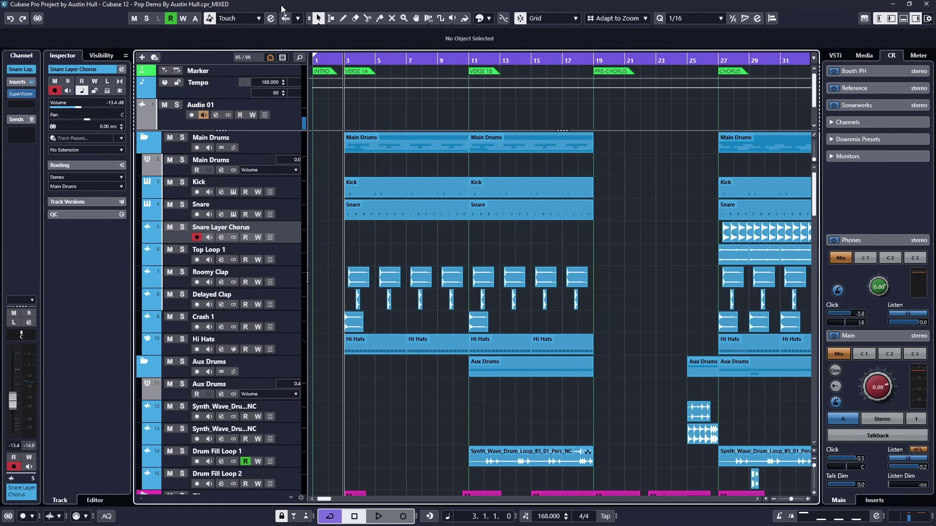
right_click(282, 8)
click(296, 15)
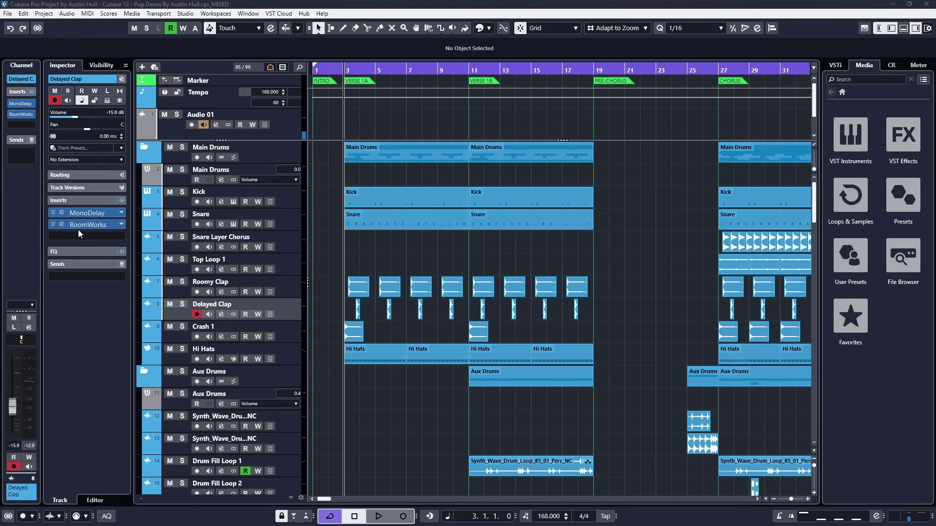
- Copy the RoomWorks insert to the third insert slot of the Delayed Clap track and remove the copy
drag(84, 228, 83, 237)
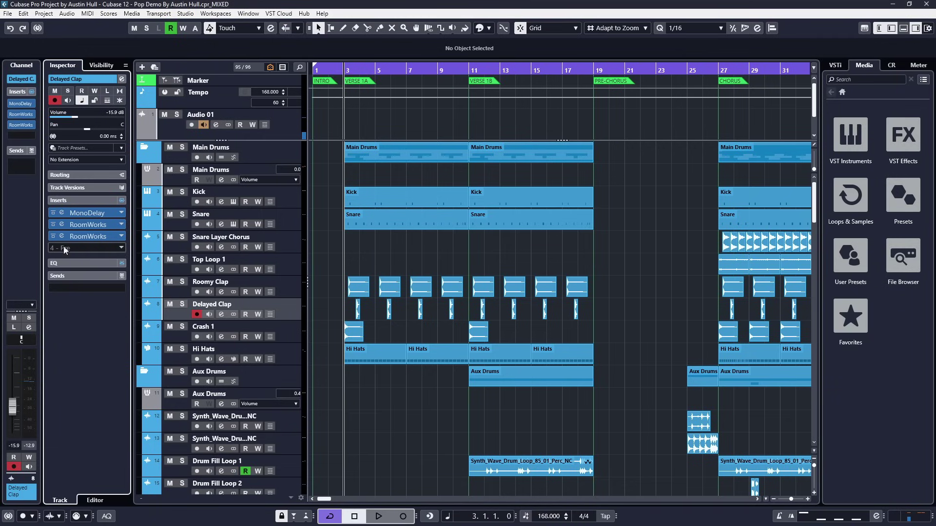
drag(78, 236, 365, 259)
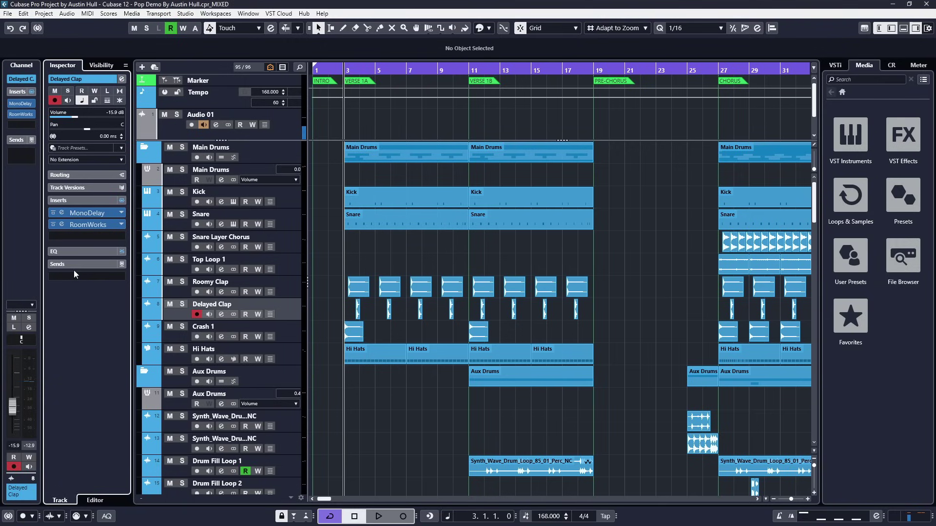
- Add a send from the Delayed Clap track to the Guitars group
click(122, 276)
scroll(110, 408, down, 5)
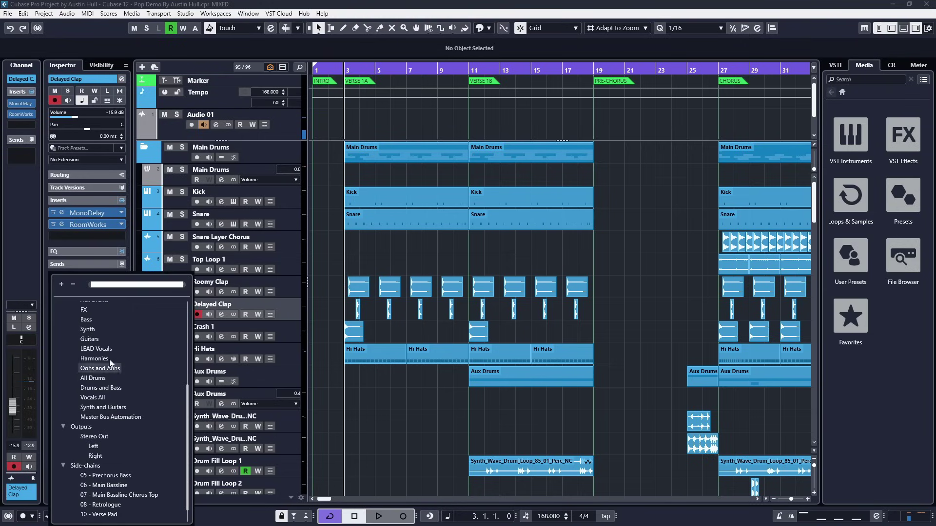
click(109, 359)
scroll(91, 278, down, 5)
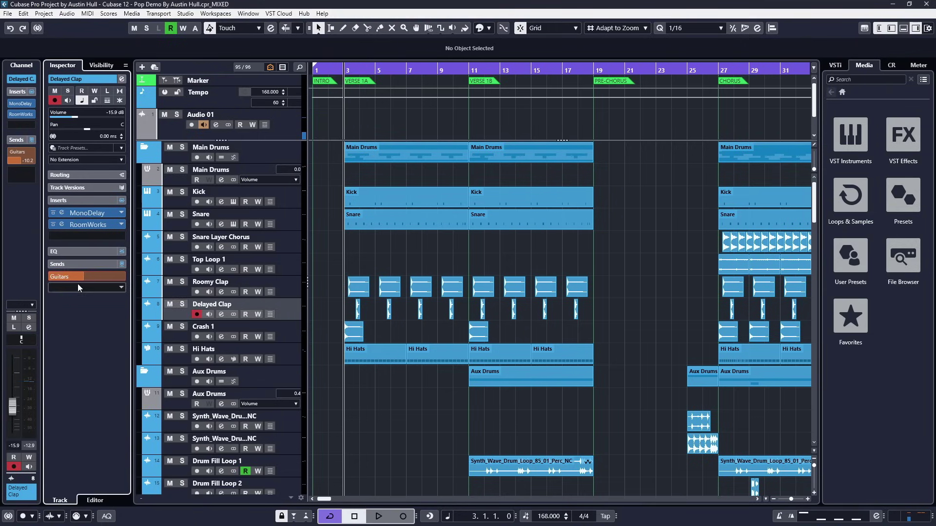
- Show the Inspector sends of the Delayed Clap track as Send Destination & Gain
right_click(84, 277)
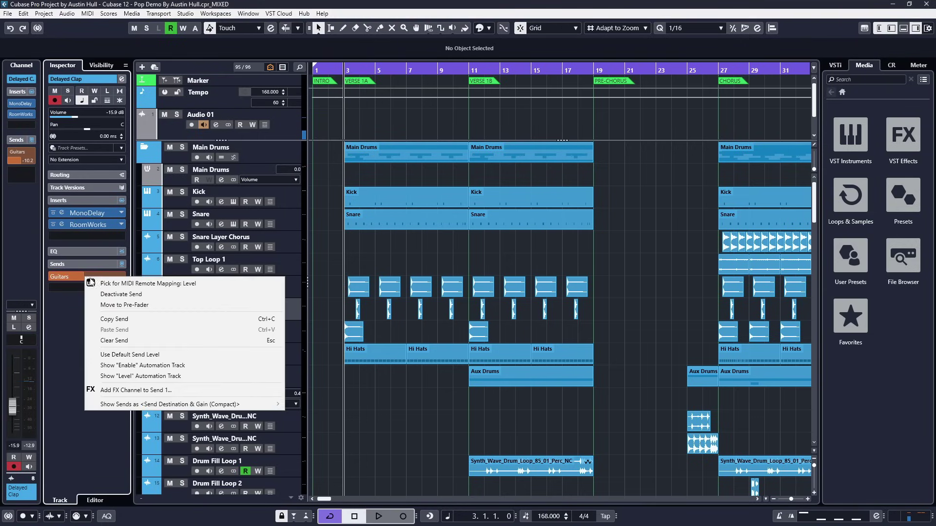
mouse_move(271, 406)
click(321, 405)
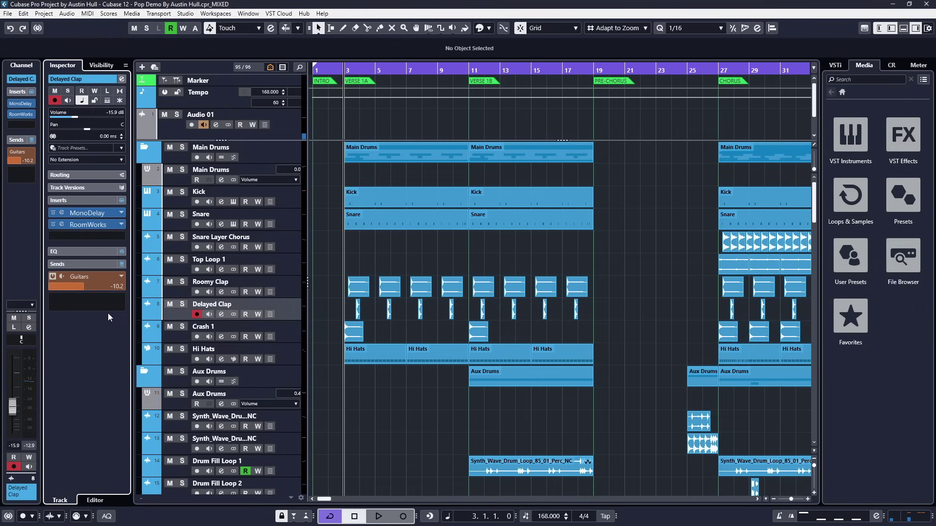
- Switch the Inspector sends display to Send Destination & Gain (Compact) and remove the Guitars send
right_click(87, 278)
mouse_move(234, 405)
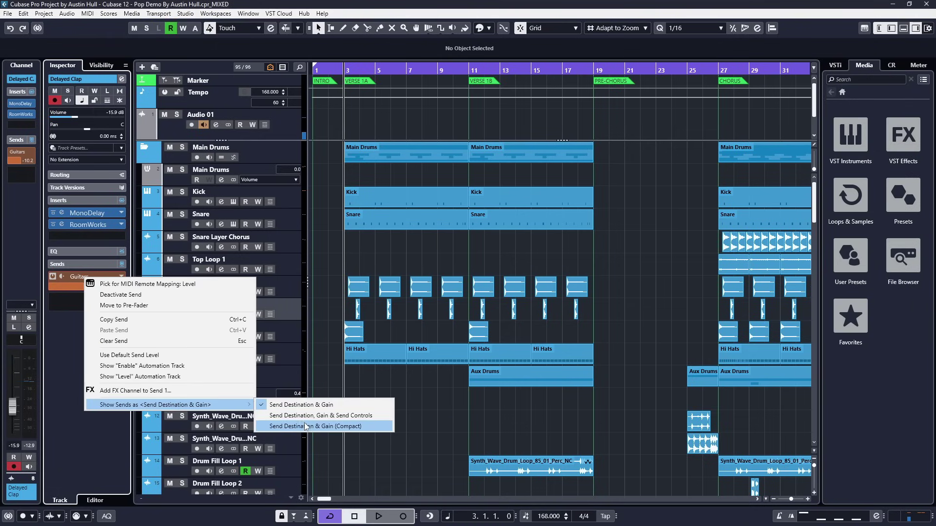
click(307, 427)
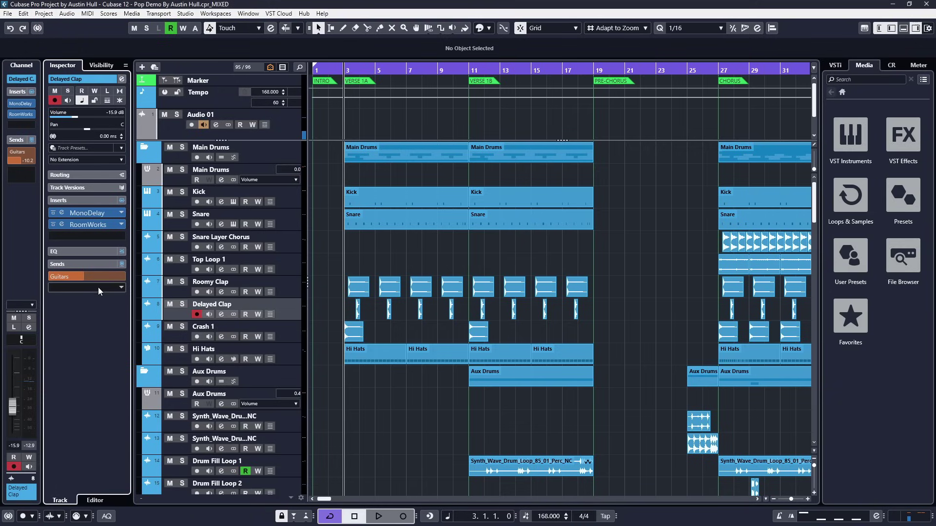
click(121, 277)
click(68, 277)
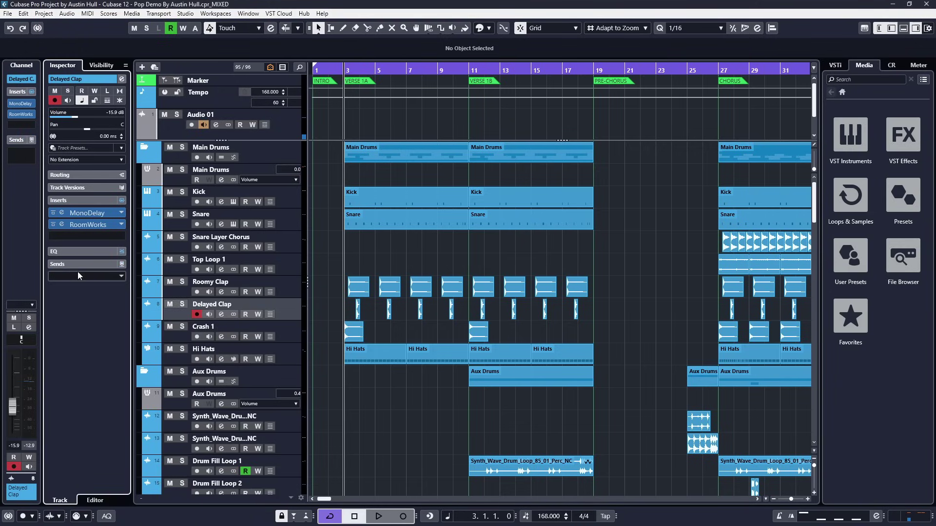
- Look at the FX chain preset browser for the Delayed Clap inserts and at the section setup of the Inspector
right_click(61, 202)
click(114, 257)
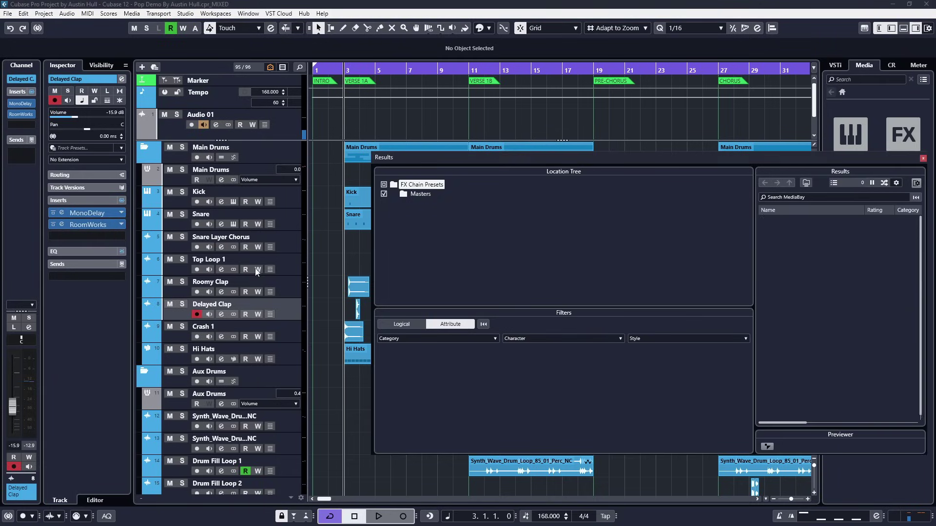
click(923, 159)
right_click(77, 202)
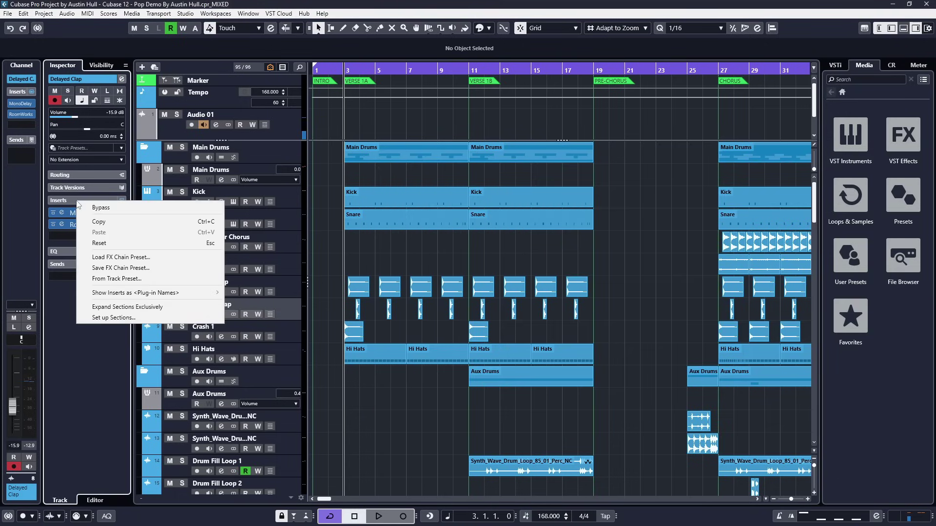
click(113, 318)
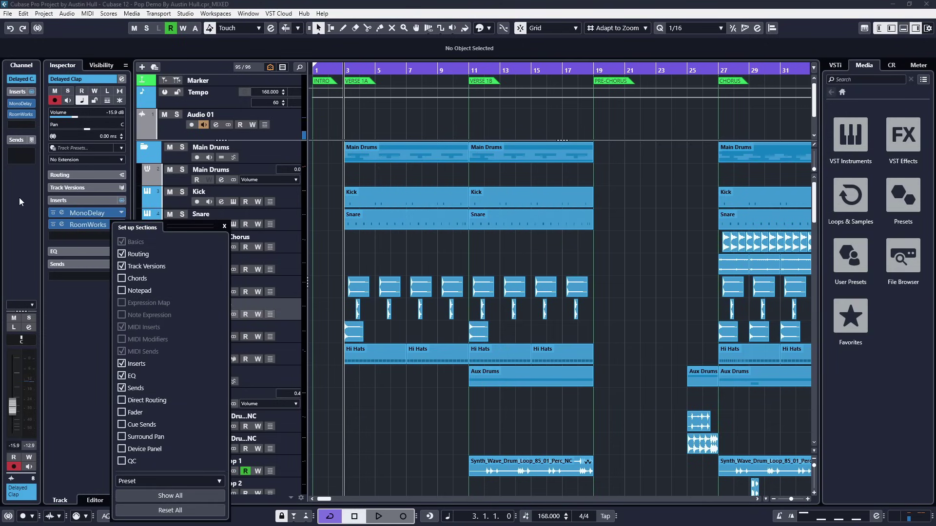
click(27, 166)
- Show the sends in the Delayed Clap channel strip as Send Destination & Gain (Compact)
right_click(17, 155)
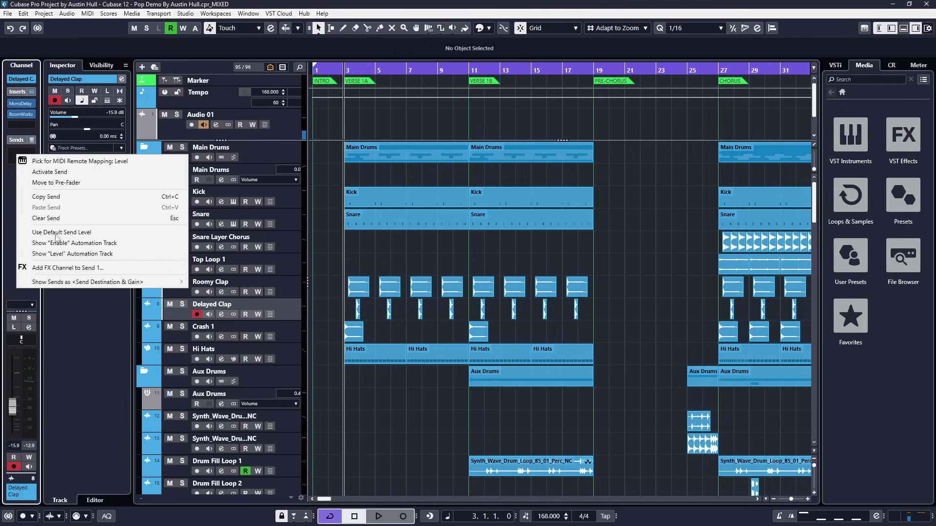
mouse_move(109, 281)
click(246, 303)
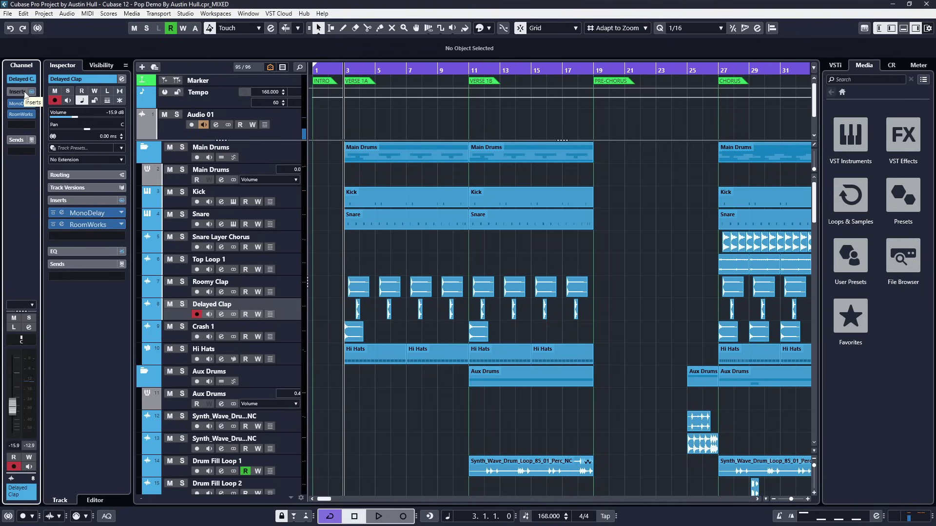
right_click(20, 139)
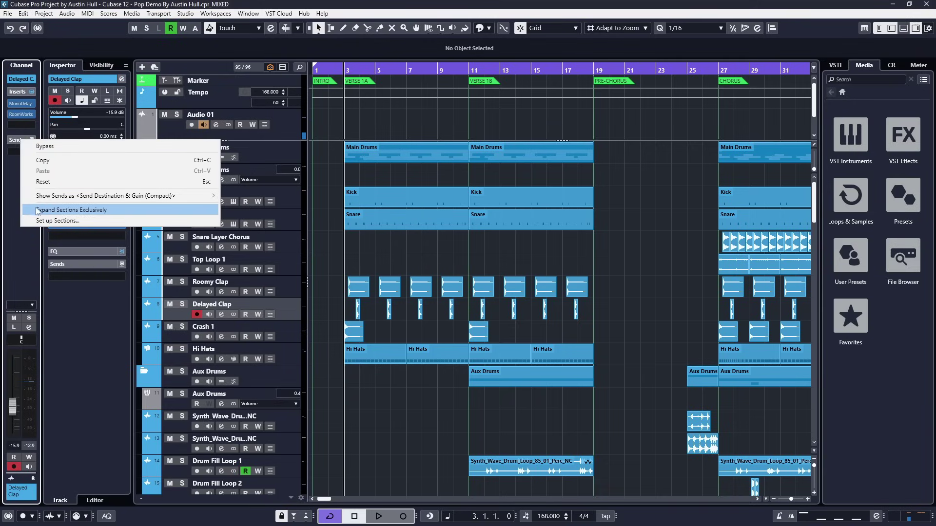
click(12, 193)
- Add the Equalizer Curve, Routing, Pre, EQ and Strip sections to the channel display
right_click(17, 92)
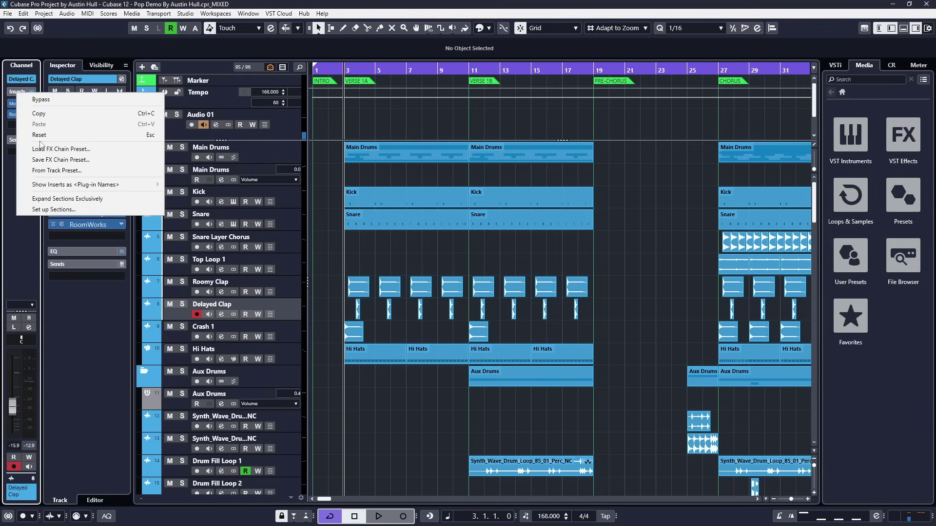
click(30, 210)
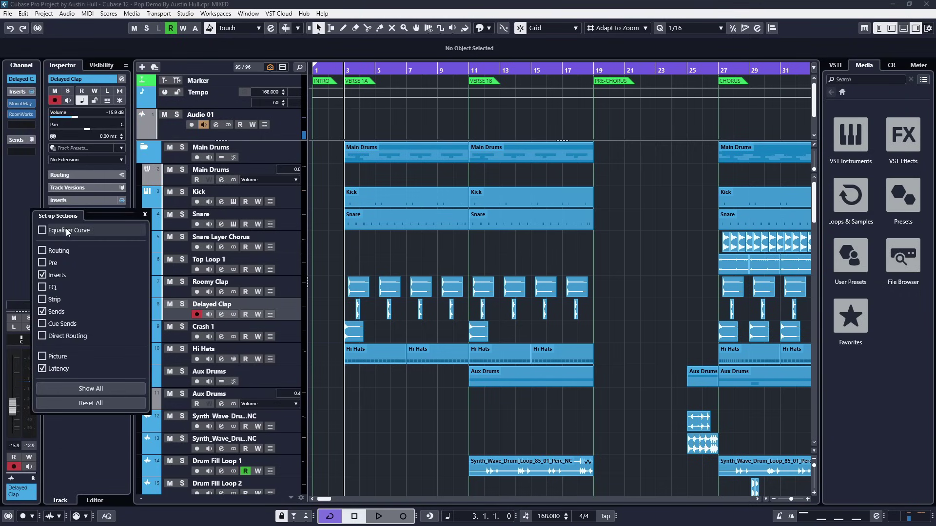
click(68, 231)
click(57, 250)
click(54, 262)
click(52, 287)
click(62, 300)
click(308, 193)
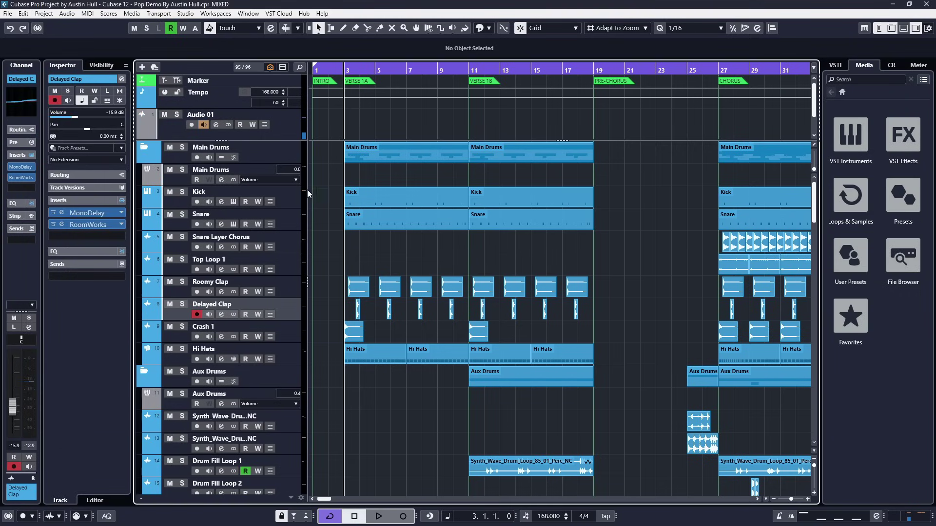
- Expand the Strip section of the Delayed Clap channel, load the Standard Compressor, and open the EQ, compressor and Gate modules
click(16, 216)
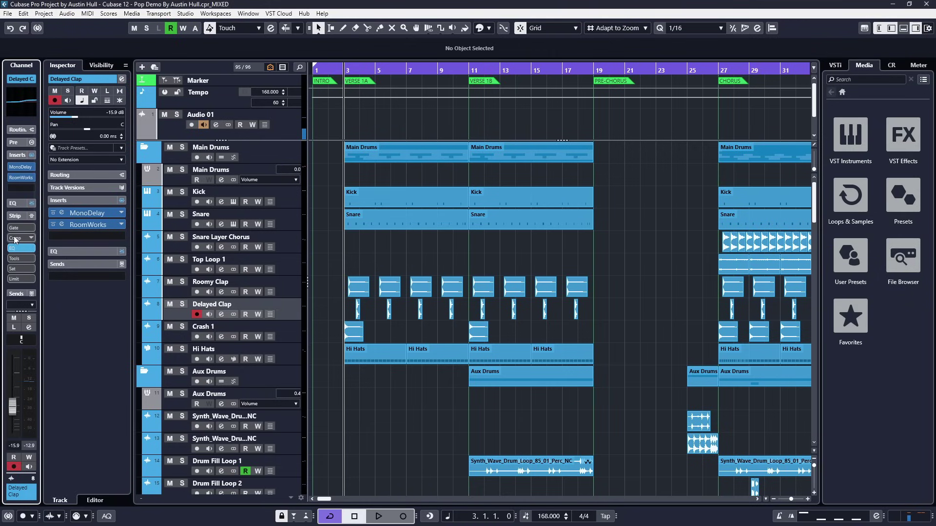
click(31, 237)
click(39, 257)
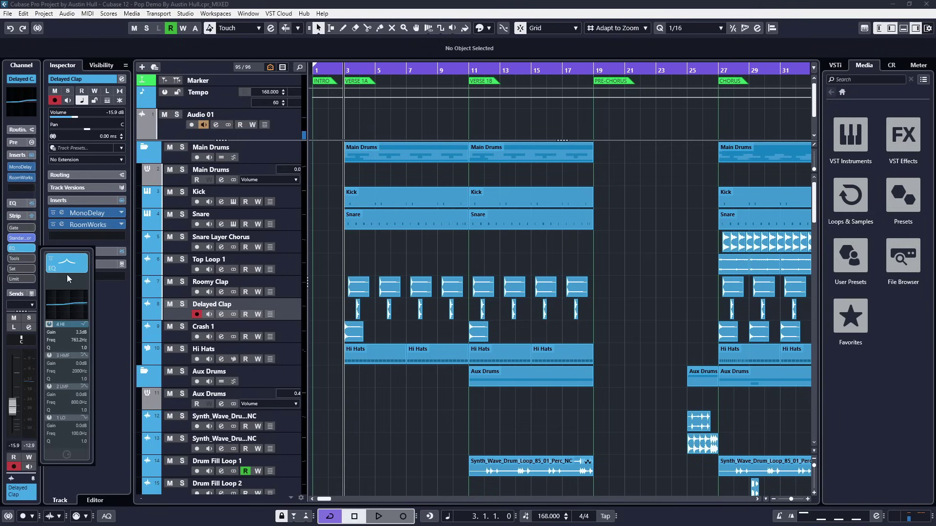
click(19, 238)
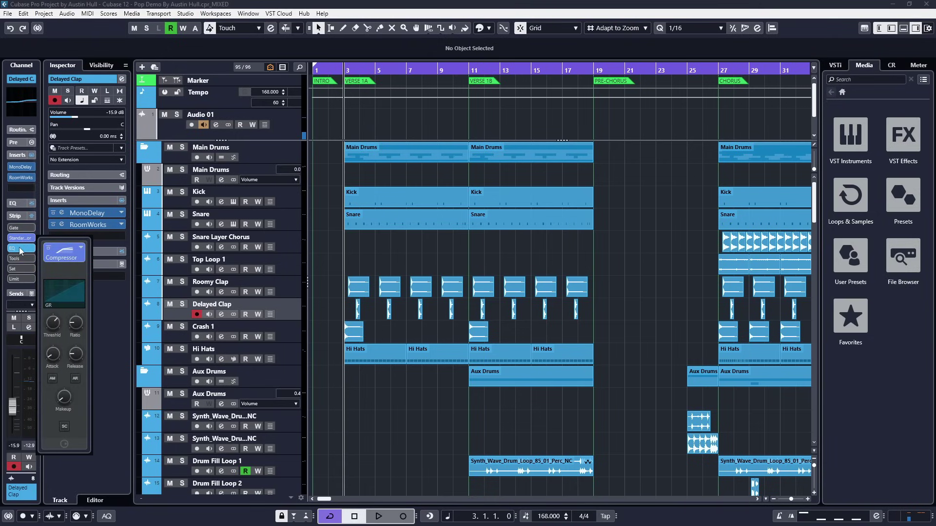
click(20, 228)
click(23, 229)
click(31, 228)
click(47, 236)
- Open the MixConsole and load the Tube Compressor in the FX channel's strip, returning to the inserts view
key(F3)
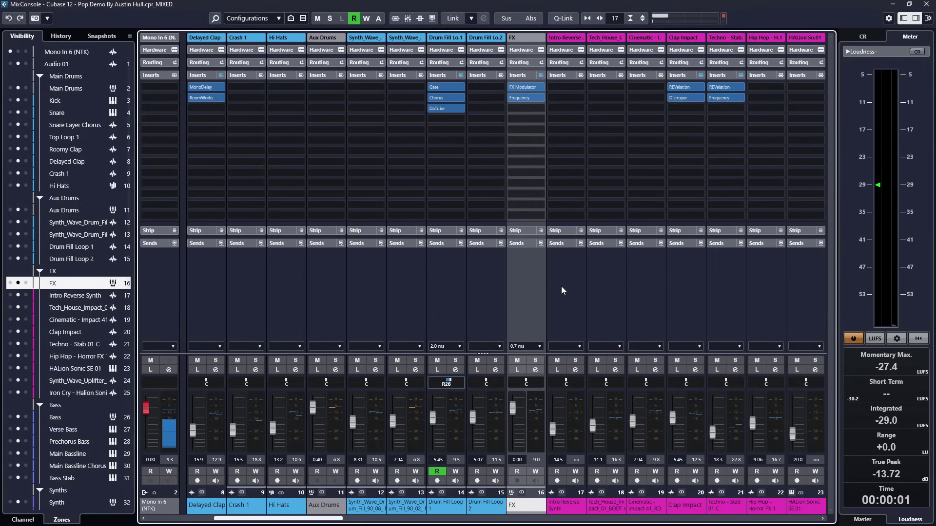
click(517, 231)
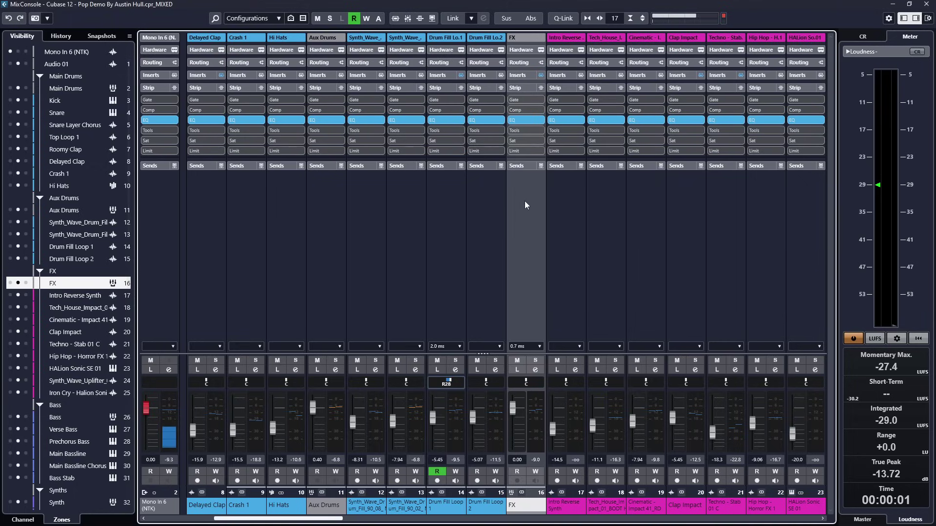
click(527, 110)
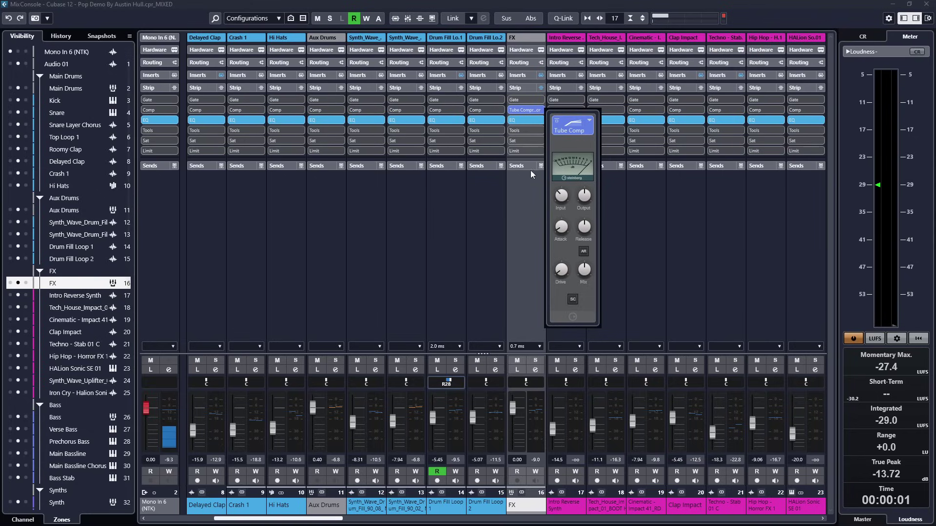
click(511, 76)
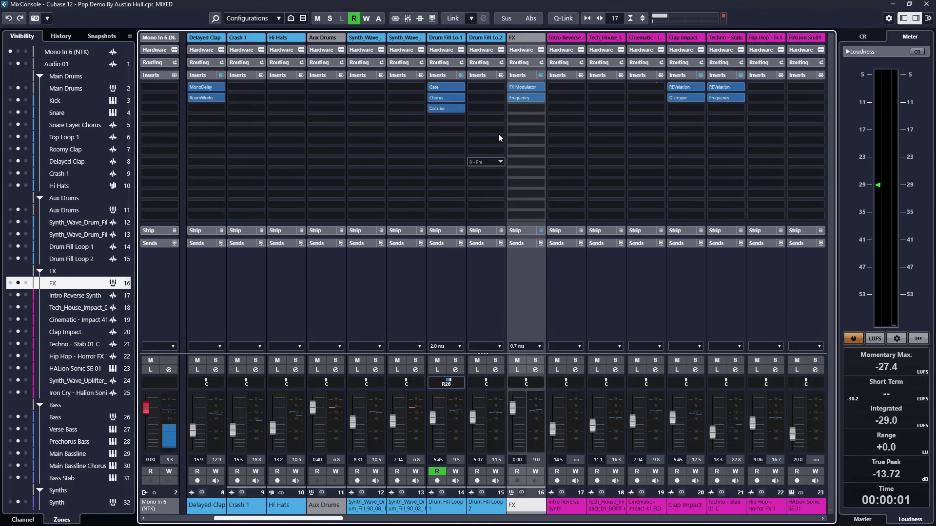
mouse_move(520, 99)
click(507, 18)
drag(519, 75, 804, 10)
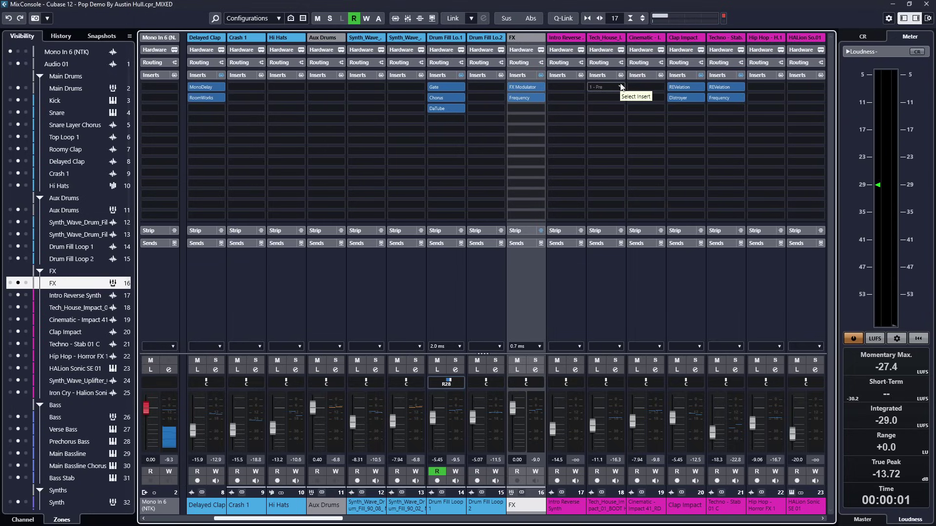
- Select the Techno - Stab 01 C channel and open its channel settings
key(Down)
key(Down)
key(Down)
key(Down)
key(Down)
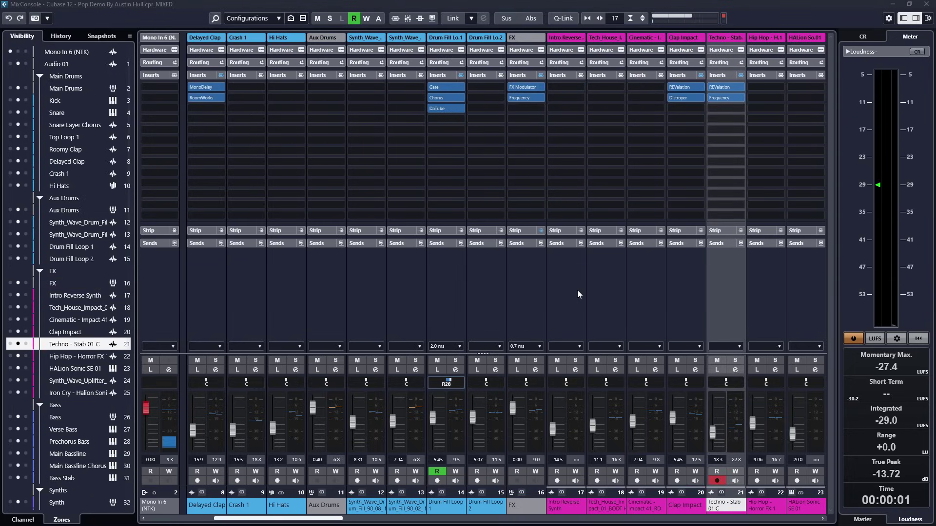
click(732, 370)
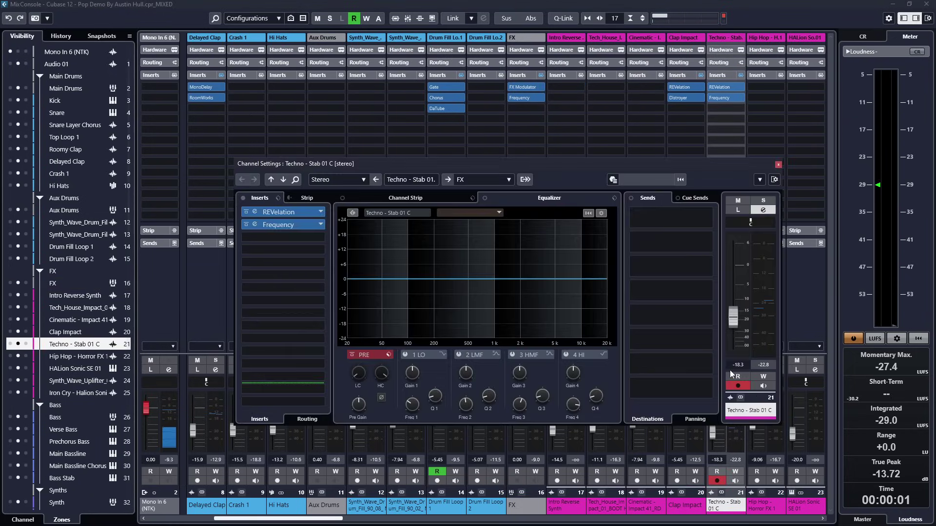
- Switch the channel configuration of Techno - Stab 01 C to mono in its channel settings
drag(600, 166, 522, 81)
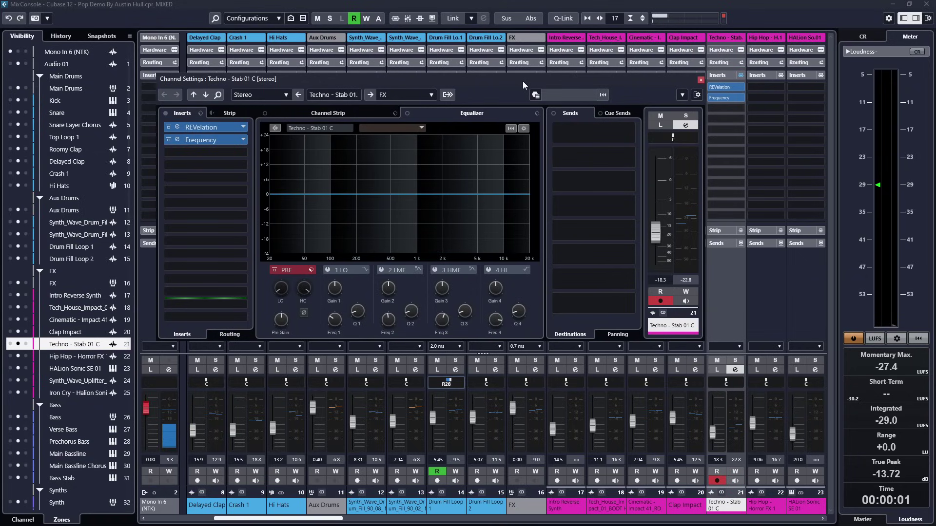
click(662, 314)
click(662, 314)
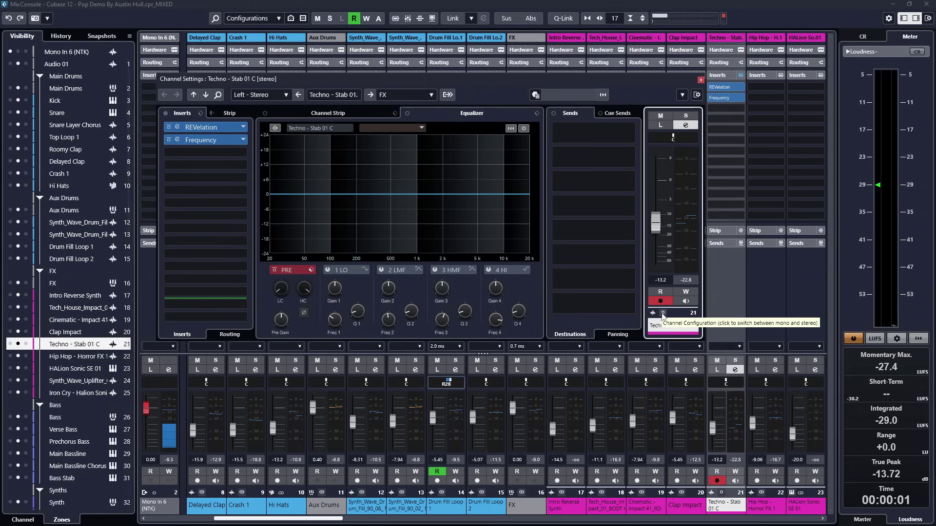
- Return to the project window and open the channel settings of the Hip Hop - Horror FX 1 track
click(926, 4)
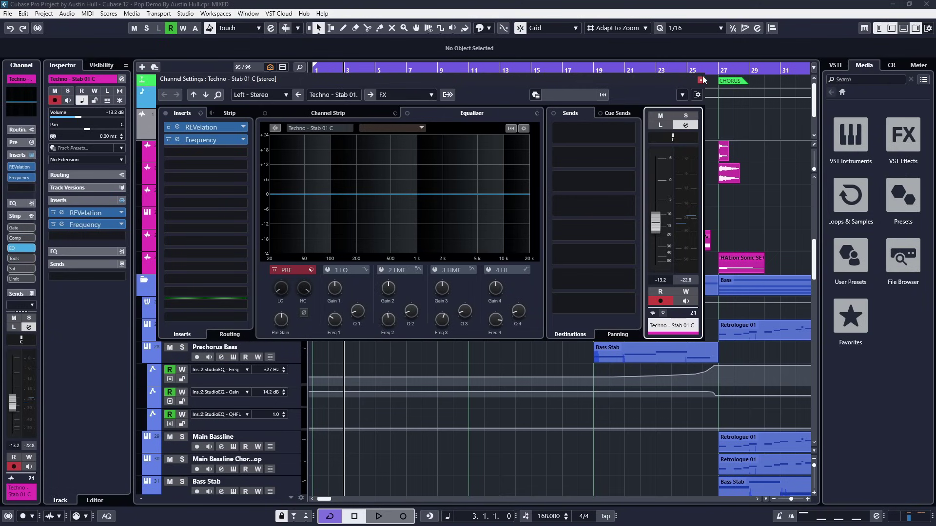
click(701, 79)
click(226, 196)
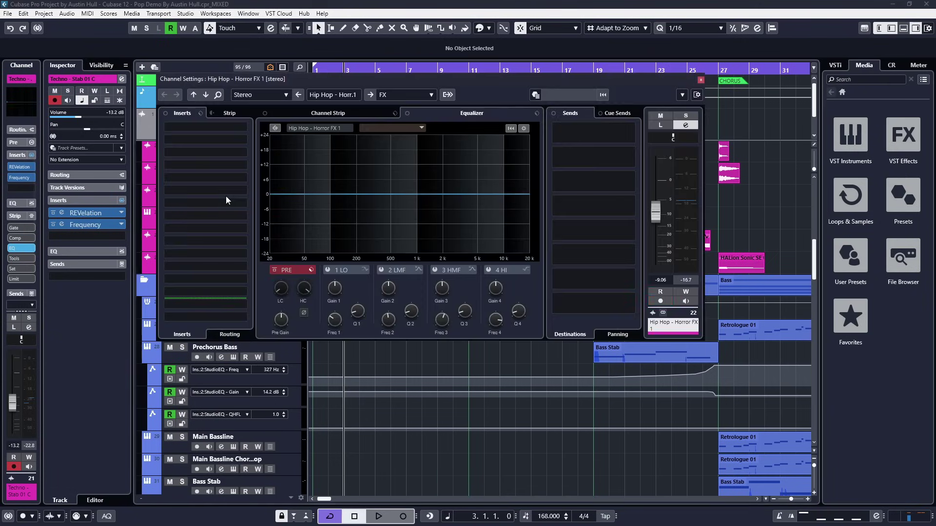
- Close the channel settings of Hip Hop - Horror FX 1 and toggle its mono/stereo configuration in the track list
click(701, 79)
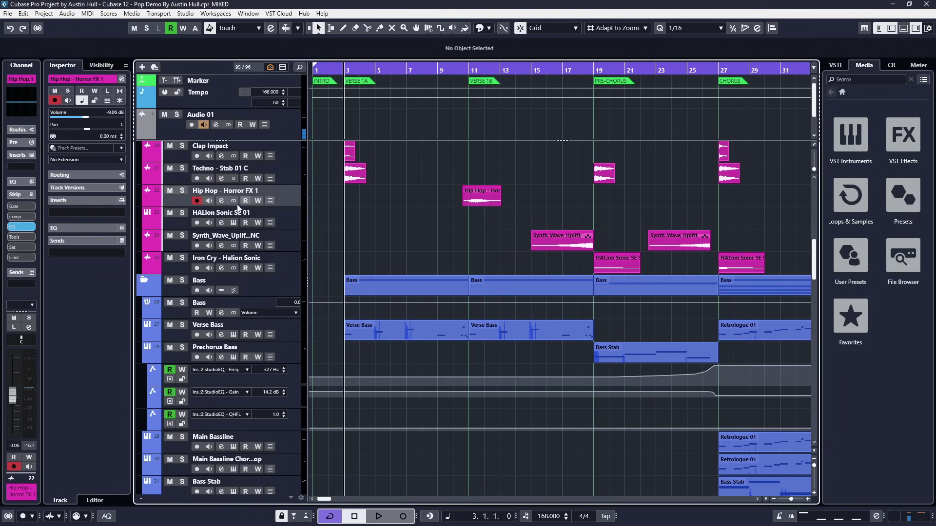
click(233, 202)
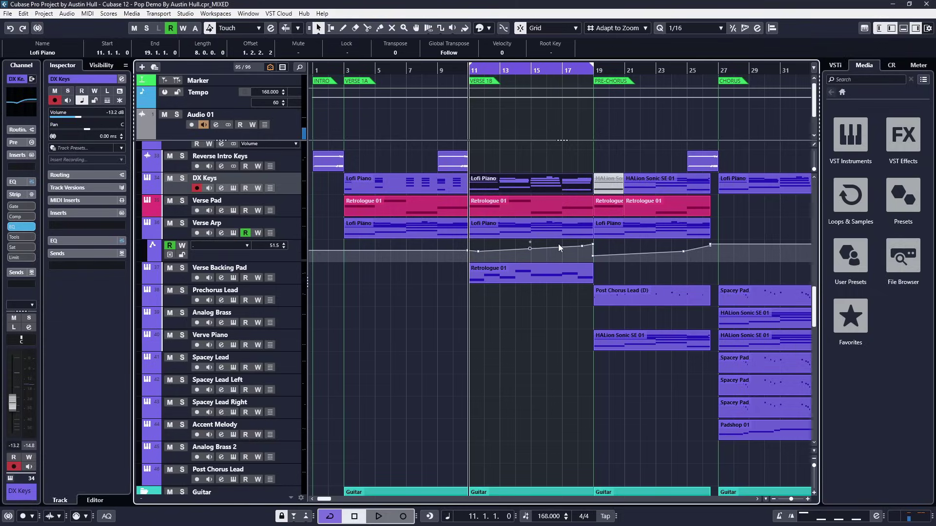
- Open the DX Keys track's Lofi Piano part at bar 11 in the Key Editor and try repeating its last chord past the part's end
double_click(528, 185)
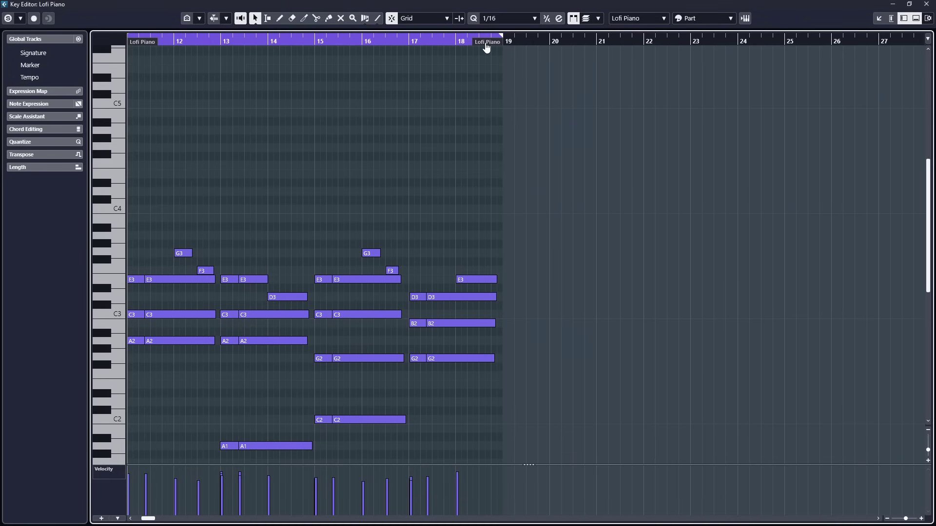
key(2)
mouse_move(502, 270)
mouse_down()
mouse_move(458, 279)
mouse_move(611, 266)
mouse_move(518, 270)
mouse_up()
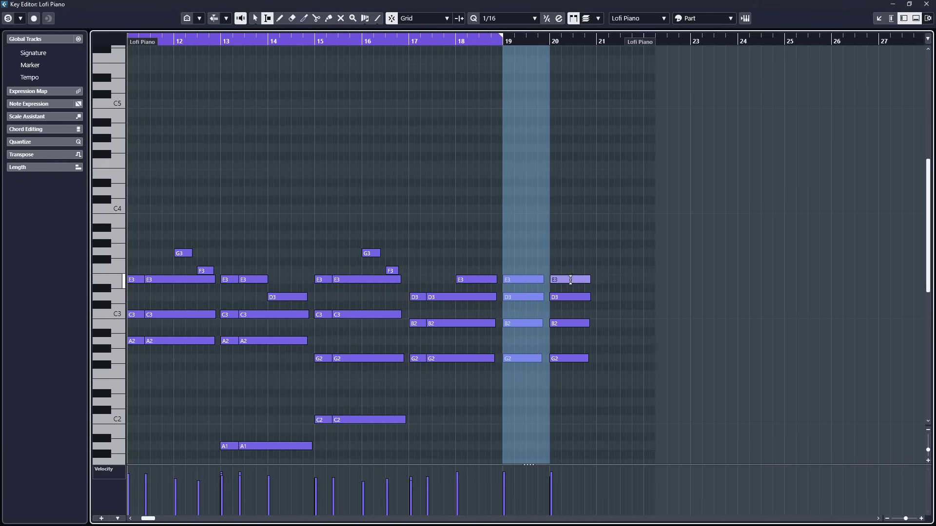
mouse_move(596, 270)
mouse_down()
mouse_move(573, 270)
mouse_move(610, 270)
mouse_up()
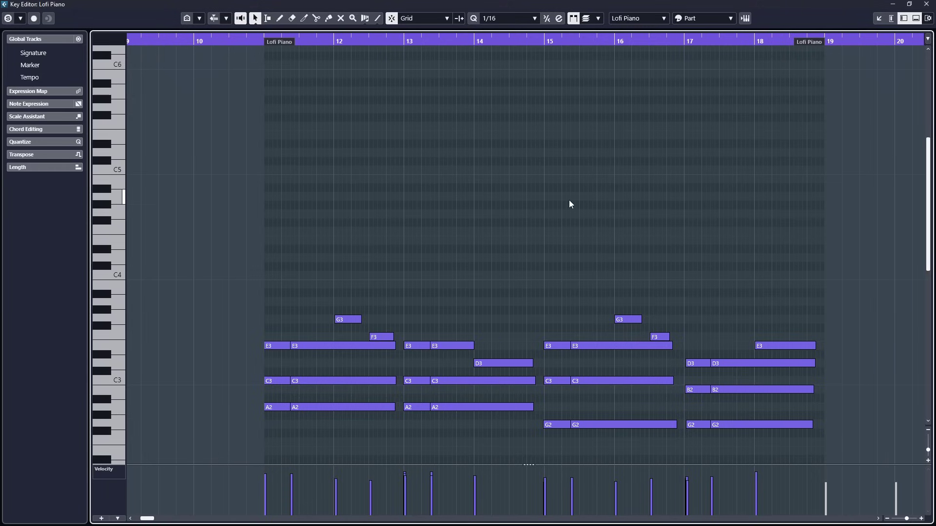
- Show the Key Editor's track visibility list, display Verse Pad alongside DX Keys and make its part at bar 11 active
click(891, 19)
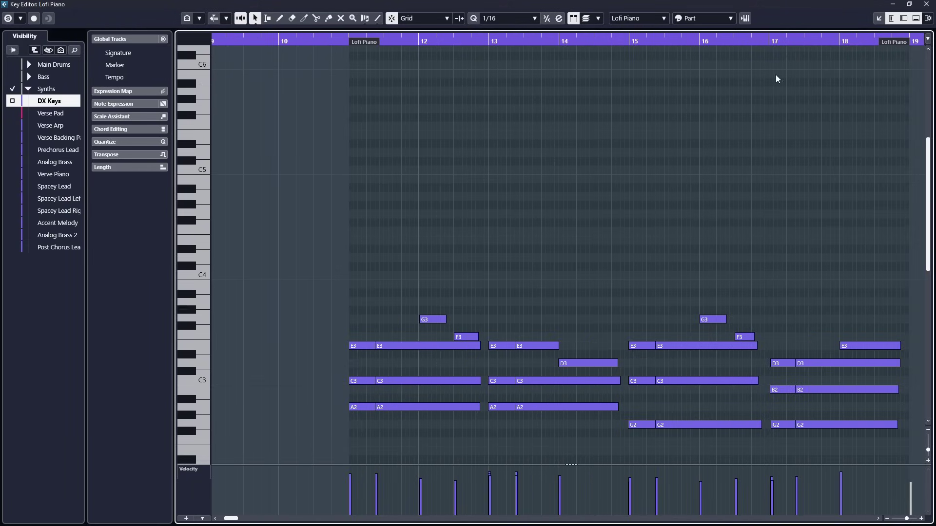
scroll(690, 237, right, 1)
scroll(690, 237, down, 1)
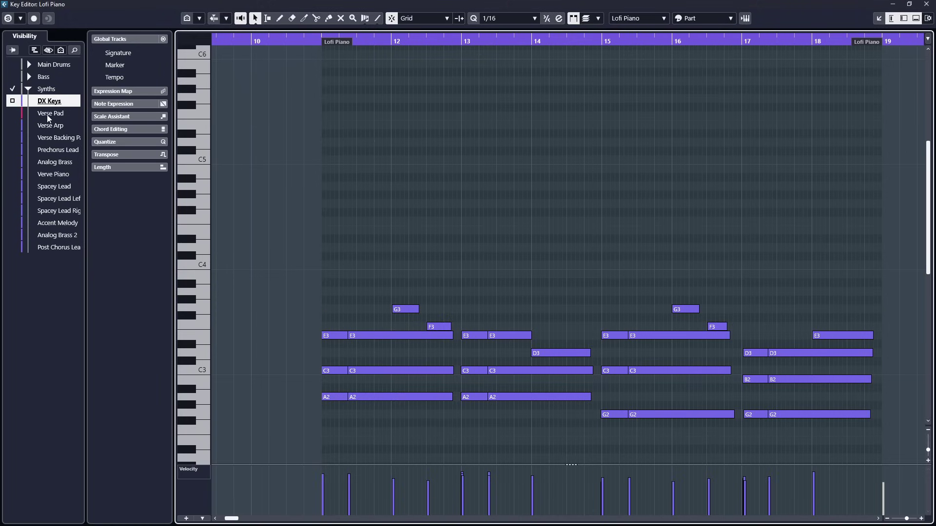
click(11, 116)
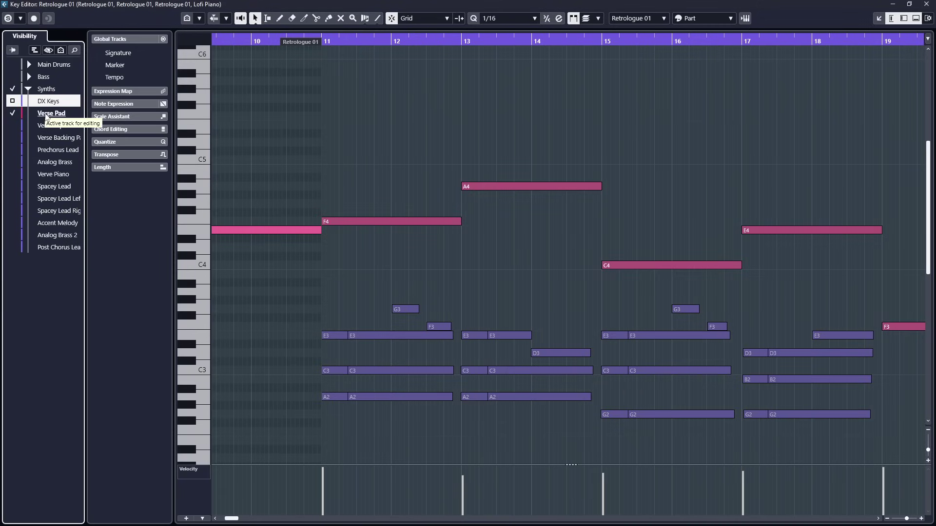
click(49, 114)
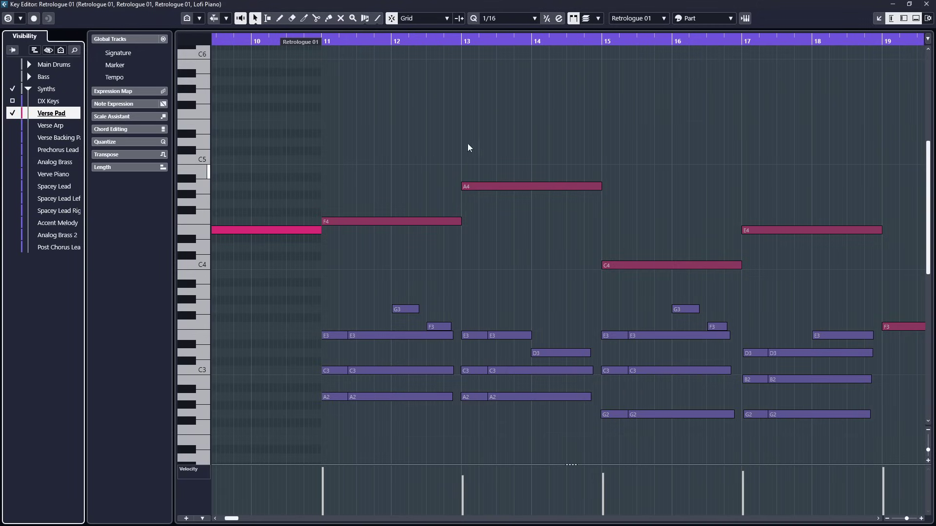
click(593, 268)
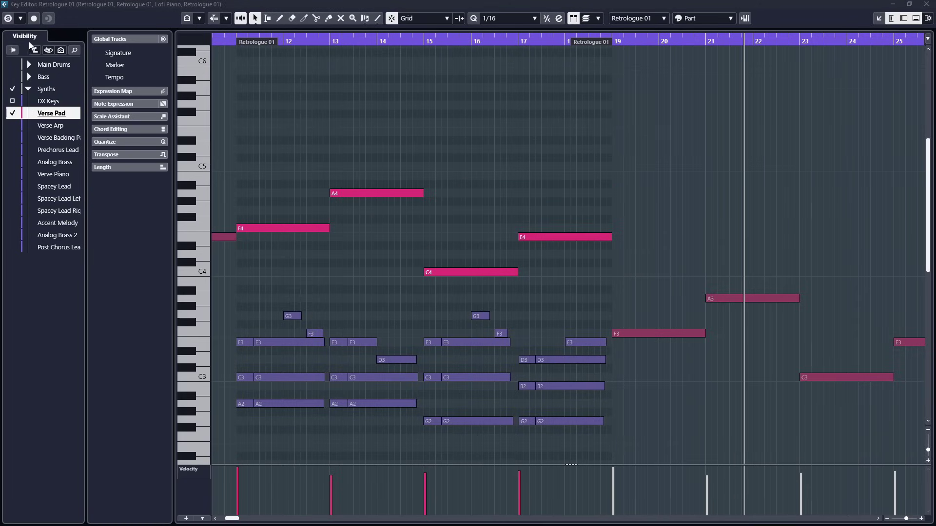
- Enable Show Tracks in the track display settings so the tracks' parts appear above the event display
click(36, 51)
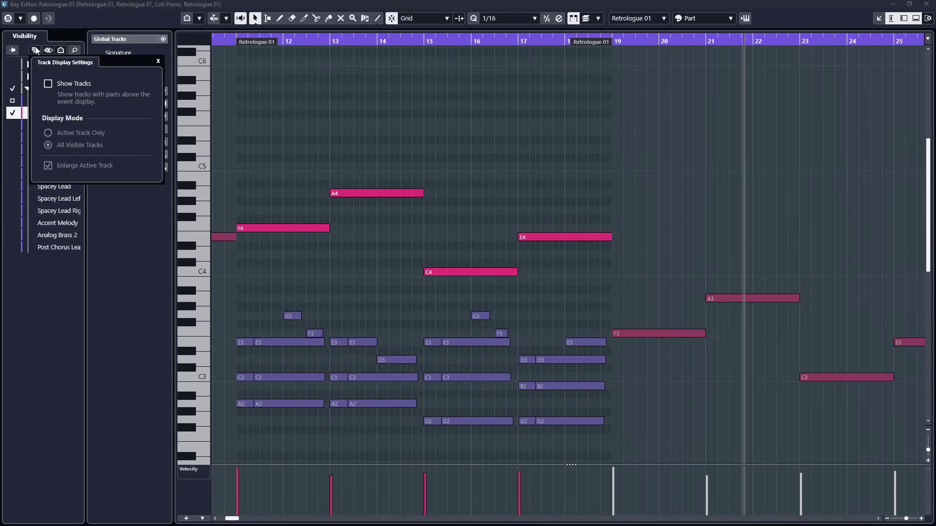
click(62, 84)
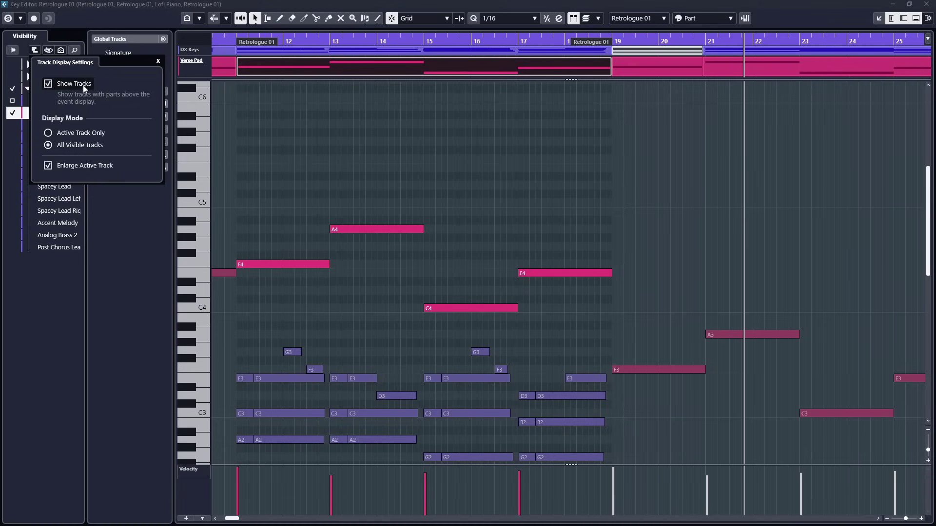
scroll(384, 129, down, 4)
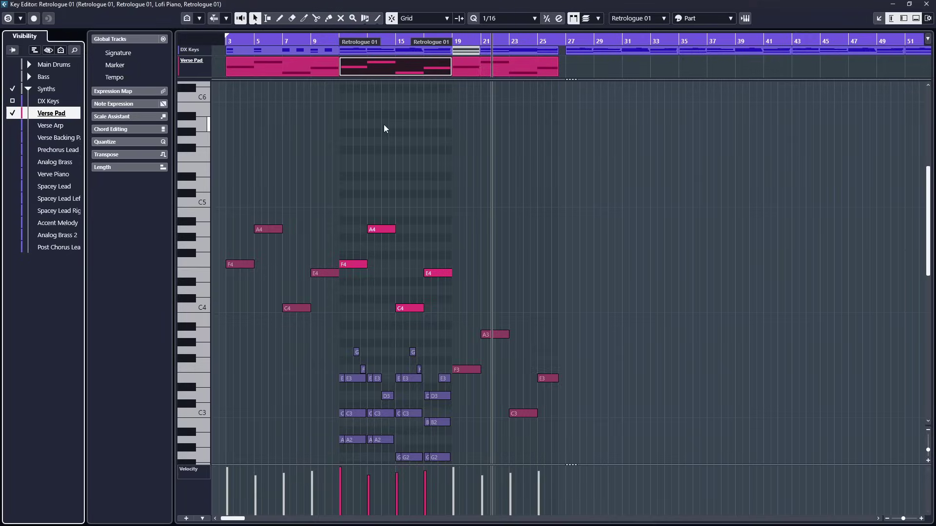
scroll(384, 129, down, 3)
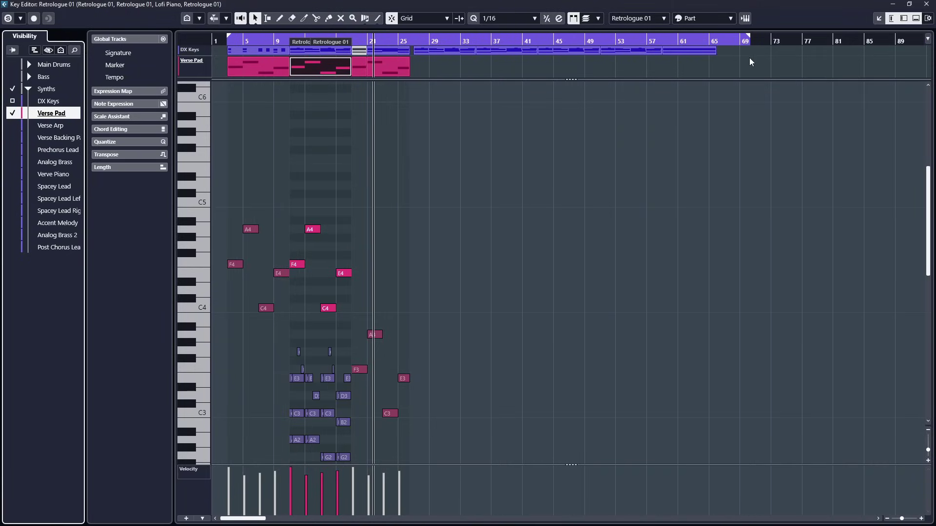
- Switch Enlarge Active Track off and back on in the track display settings
click(35, 49)
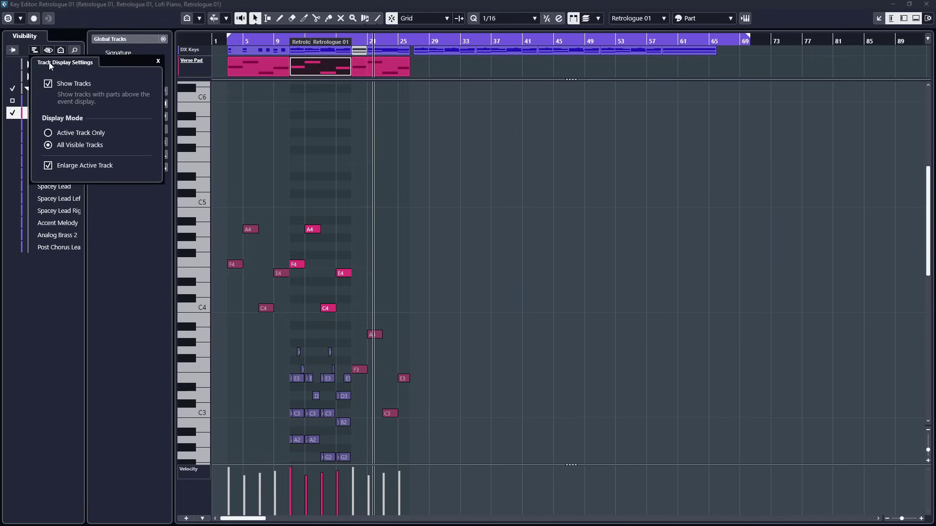
click(54, 166)
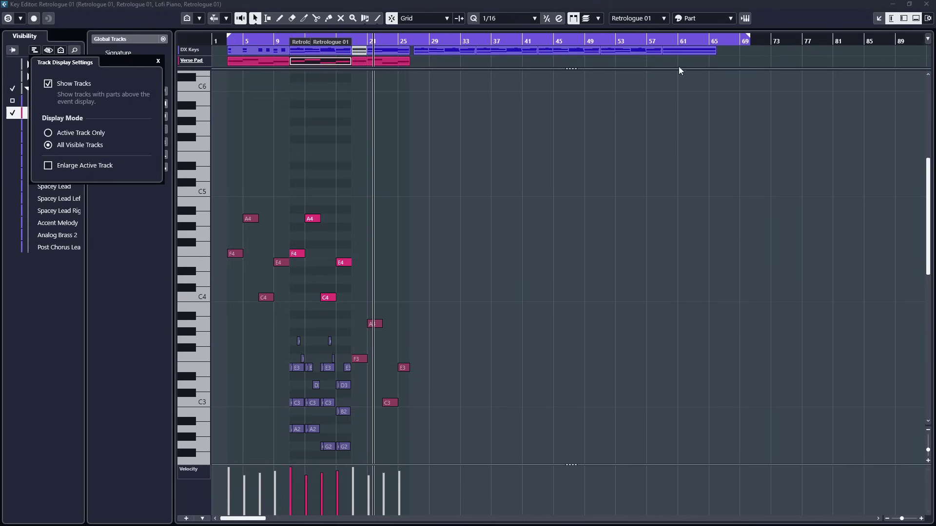
click(464, 56)
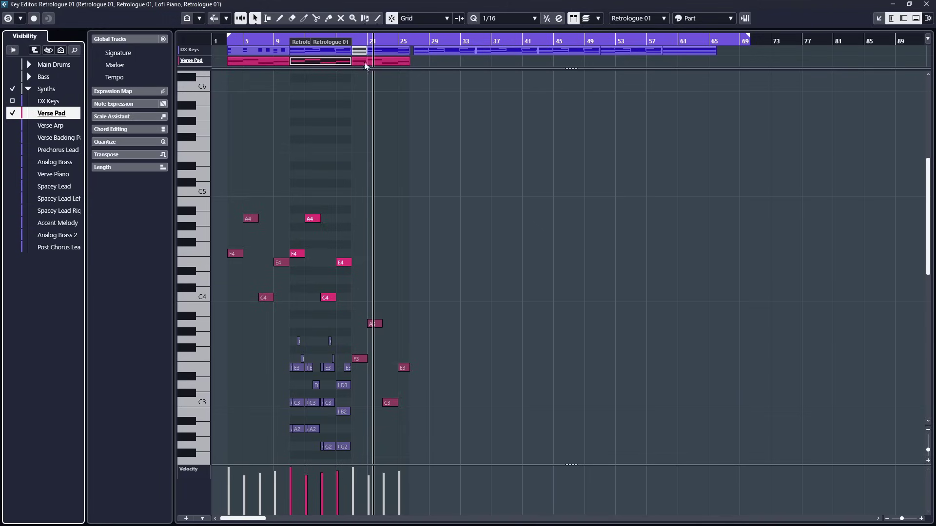
click(40, 51)
click(58, 166)
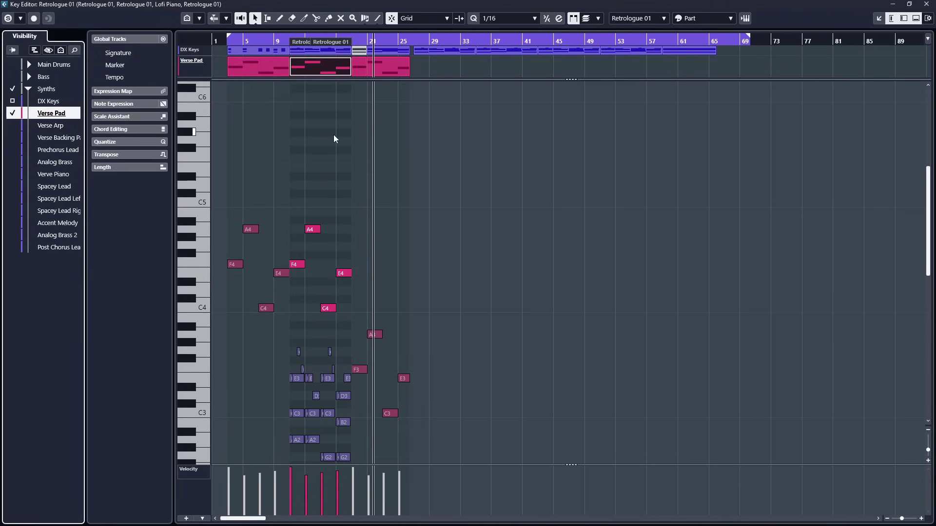
- Set the Key Editor's visible tracks to DX Keys, Verse Arp and Verse Backing Pad, with DX Keys as the active track
scroll(299, 195, up, 3)
click(12, 125)
click(12, 137)
click(12, 113)
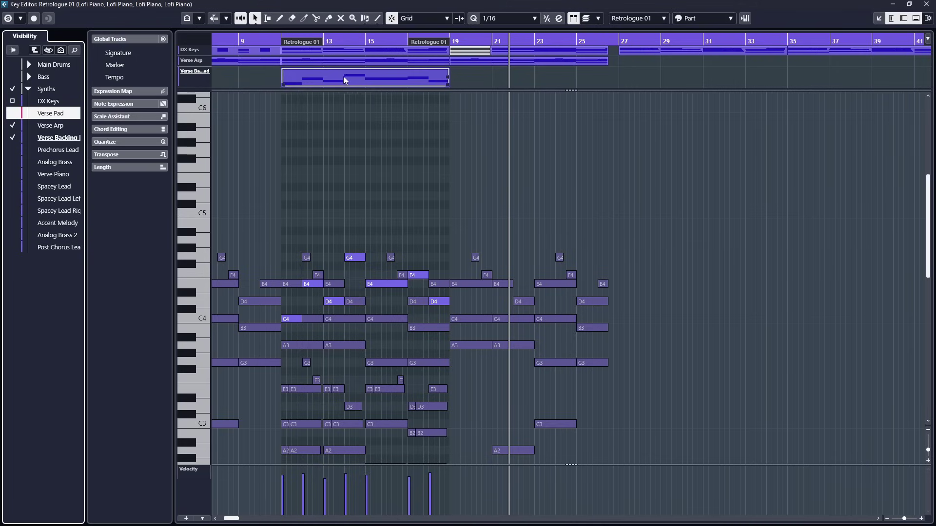
click(12, 137)
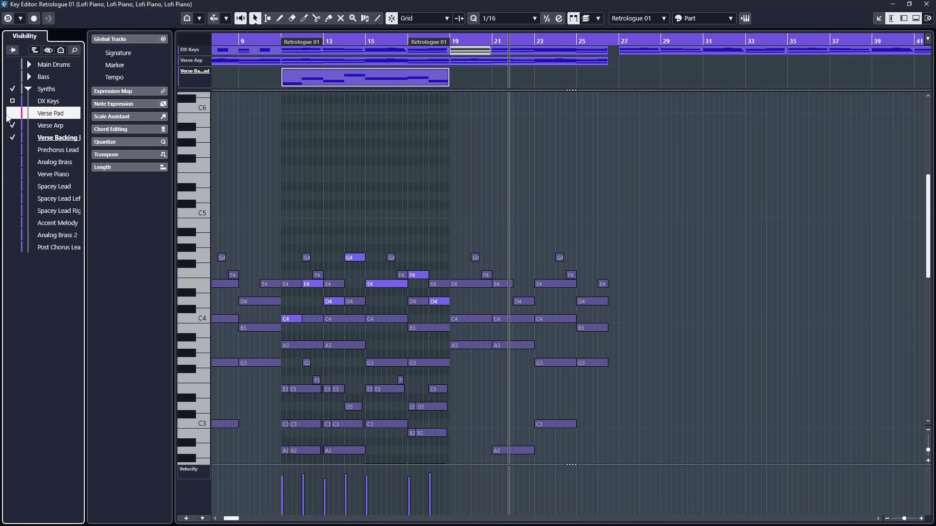
click(13, 100)
- Switch between the DX Keys parts in the Key Editor's track overview, ending on the Lofi Piano part at bar 51
scroll(362, 141, up, 6)
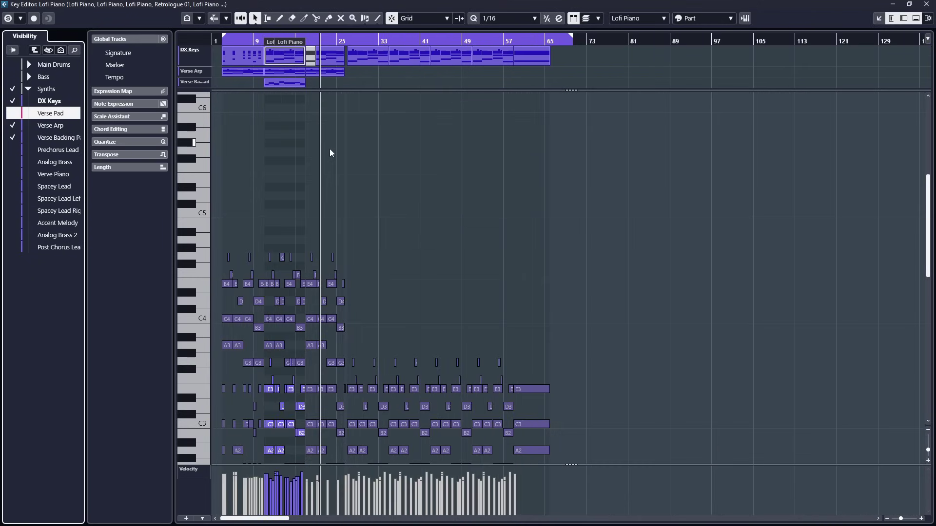
scroll(341, 195, down, 2)
scroll(425, 188, down, 4)
click(528, 62)
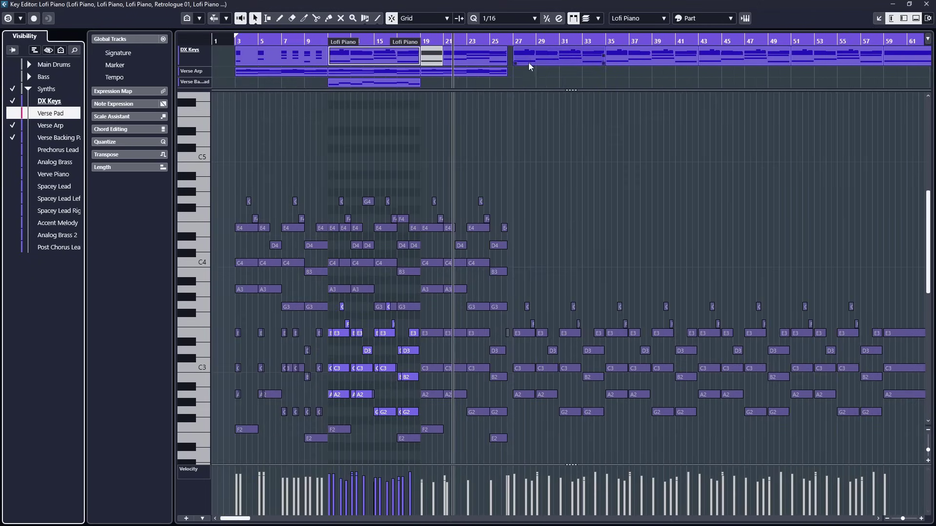
click(631, 63)
click(749, 60)
click(814, 62)
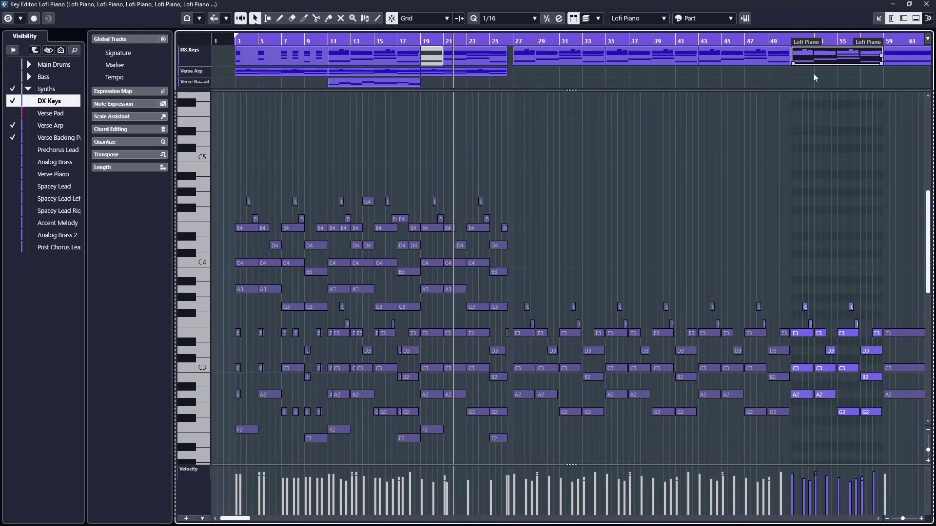
scroll(603, 252, up, 5)
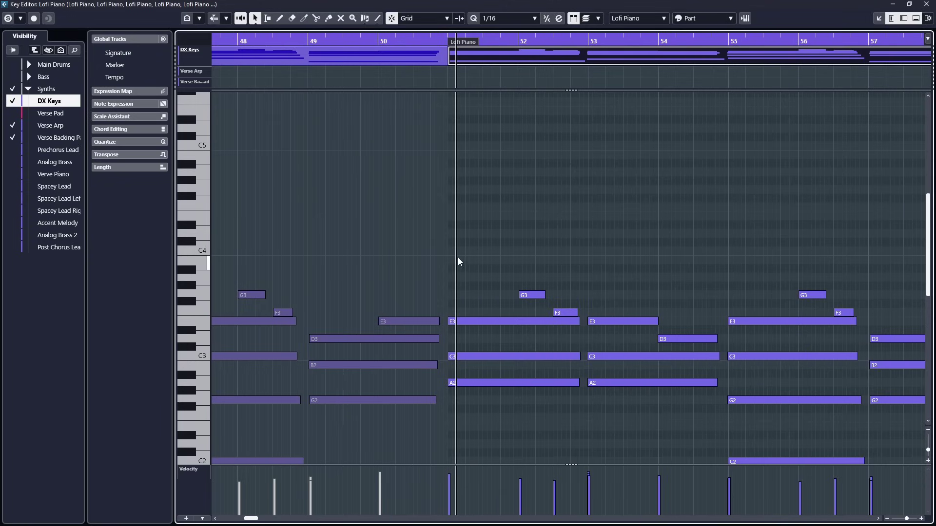
scroll(461, 266, down, 4)
scroll(497, 259, down, 2)
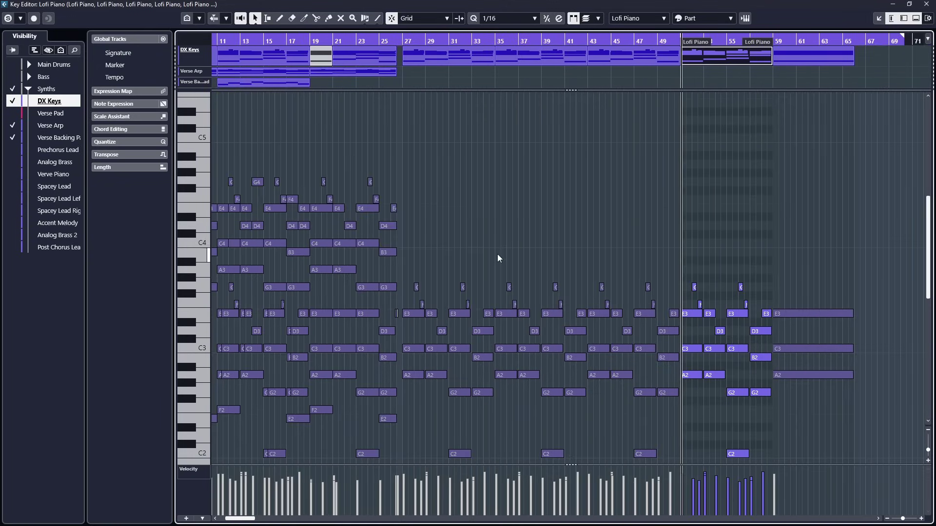
scroll(641, 250, down, 2)
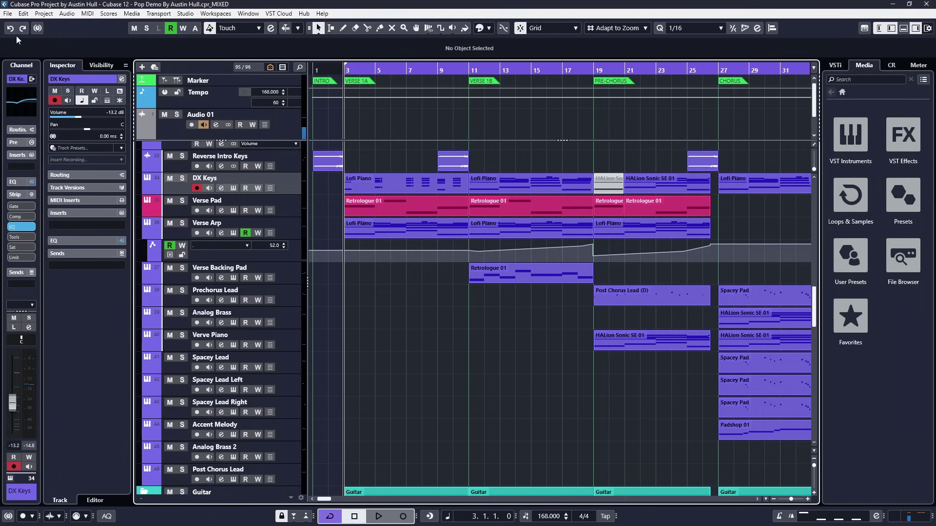
- Open the Key Commands dialog, move it aside and navigate the project behind it while it stays open
click(23, 13)
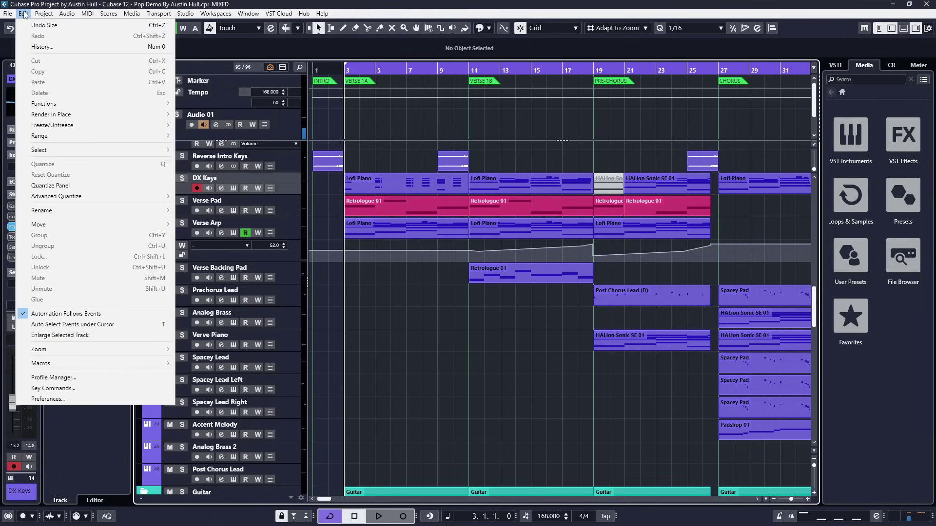
click(83, 385)
drag(501, 93, 358, 69)
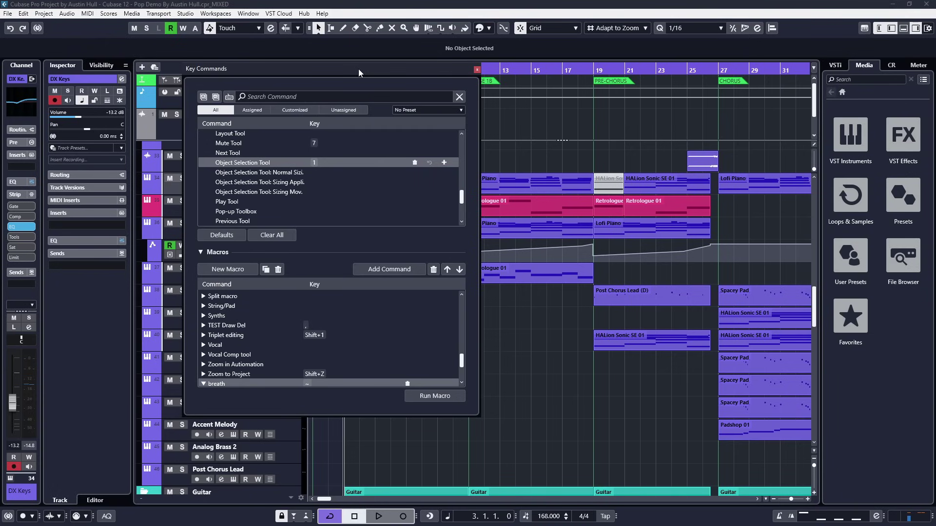
scroll(633, 263, up, 15)
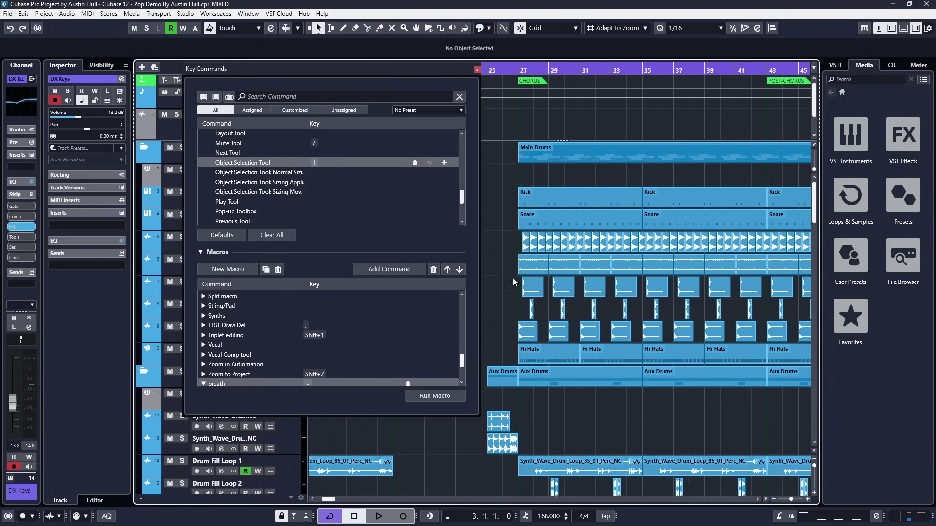
scroll(508, 280, down, 2)
scroll(571, 289, up, 5)
scroll(573, 279, up, 5)
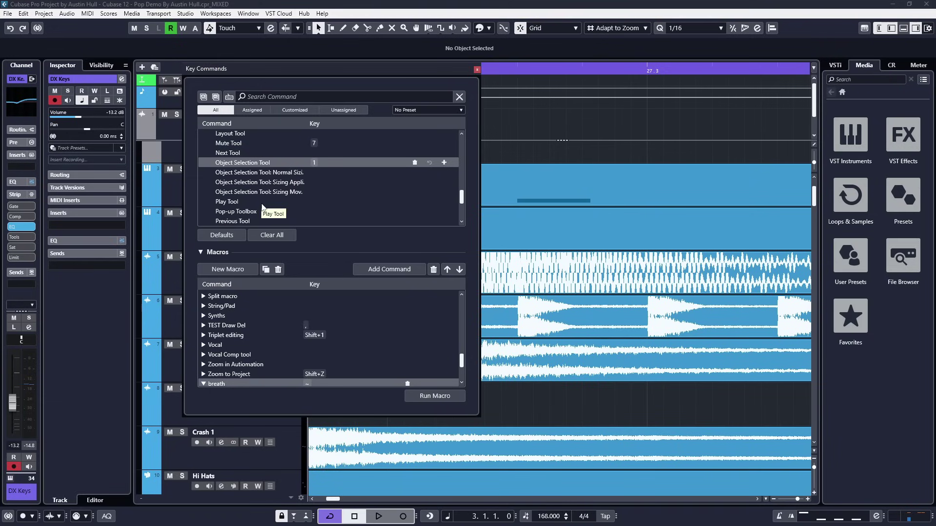
- Filter the key commands to the assigned ones and look through the list
click(252, 110)
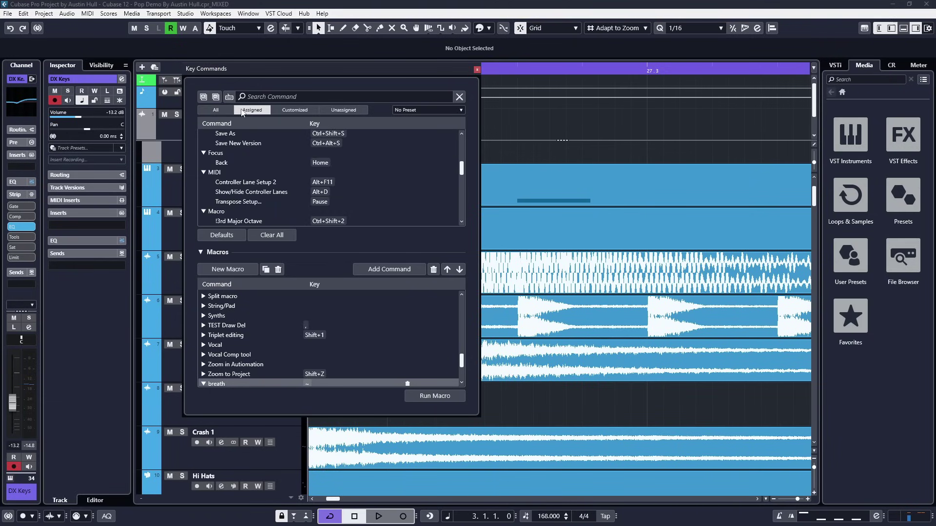
scroll(463, 169, up, 5)
drag(464, 167, 450, 144)
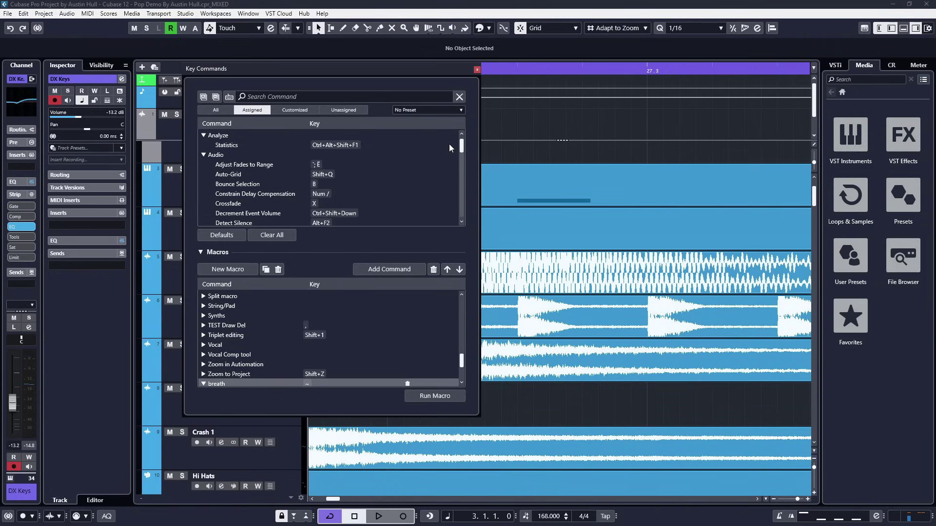
drag(449, 144, 450, 165)
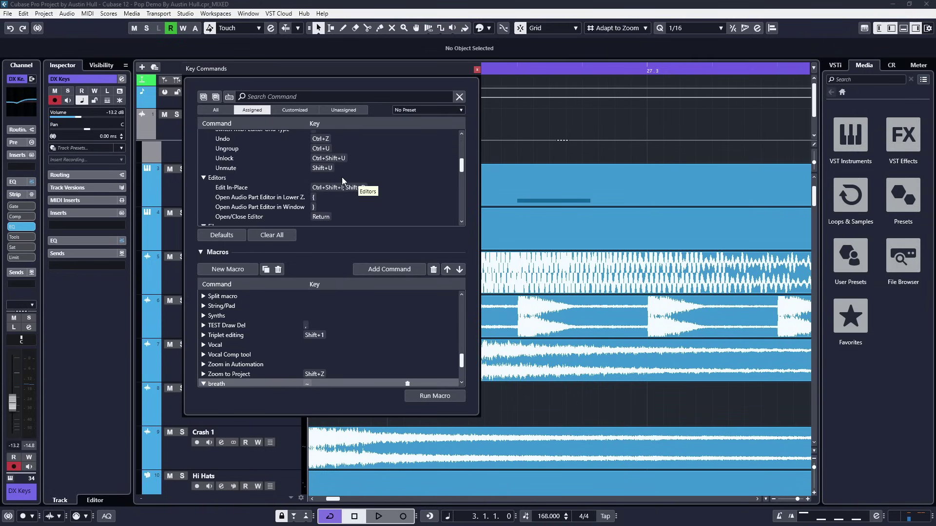
- Filter the key commands to the customized ones and look through the list
click(301, 110)
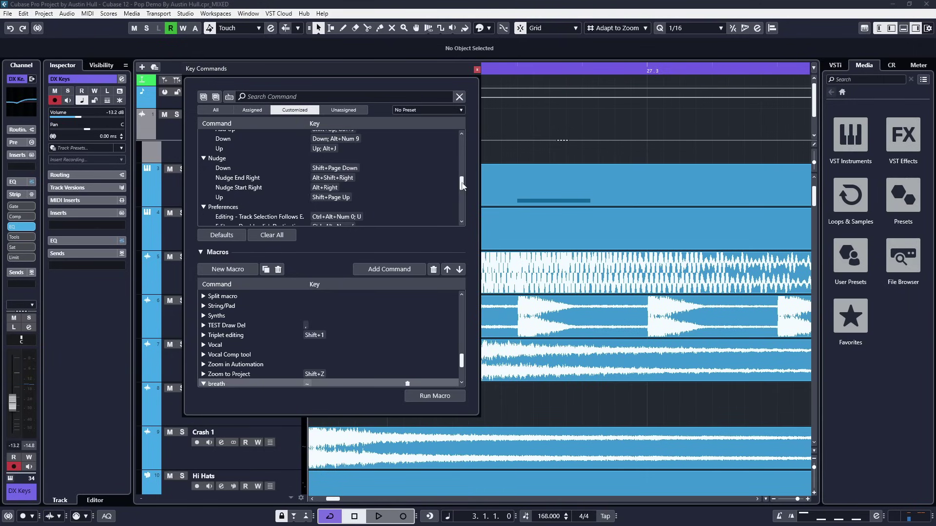
scroll(462, 185, down, 3)
scroll(462, 185, up, 4)
drag(462, 185, 458, 167)
scroll(458, 167, up, 1)
scroll(458, 167, up, 1)
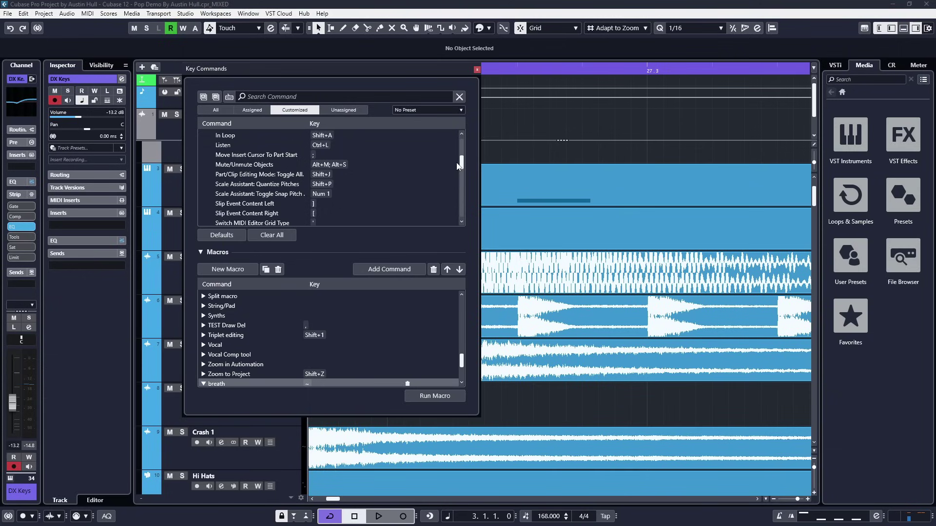
- Filter the key commands to the unassigned ones, look through the list, and move the dialog clear of the arrangement
drag(458, 167, 454, 144)
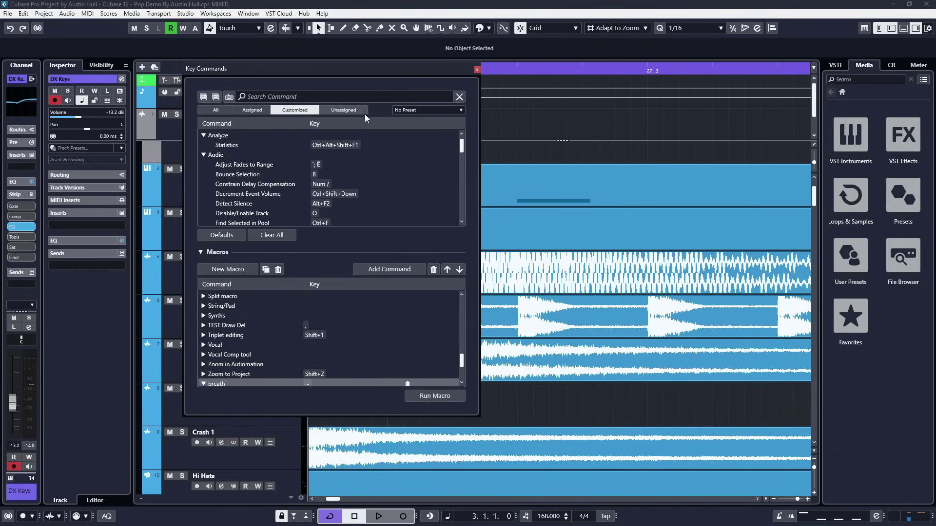
click(344, 111)
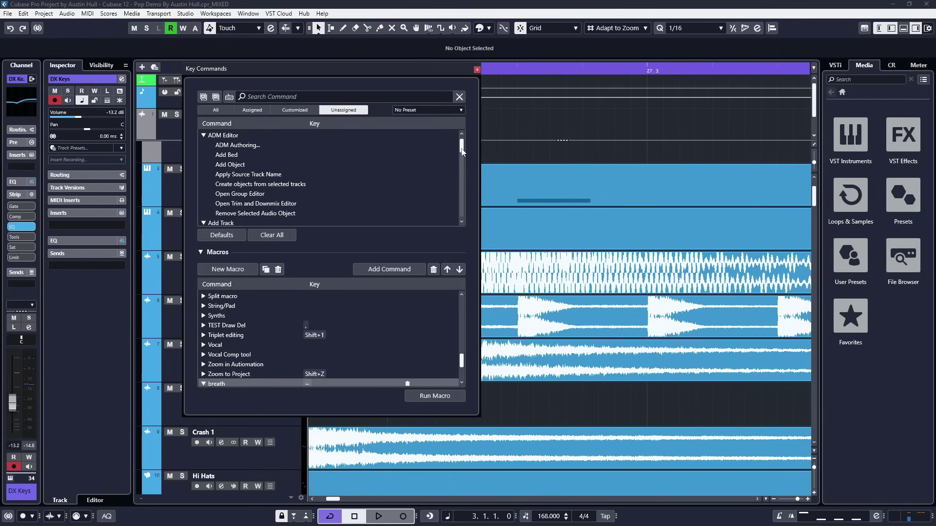
drag(462, 151, 452, 215)
drag(388, 72, 281, 64)
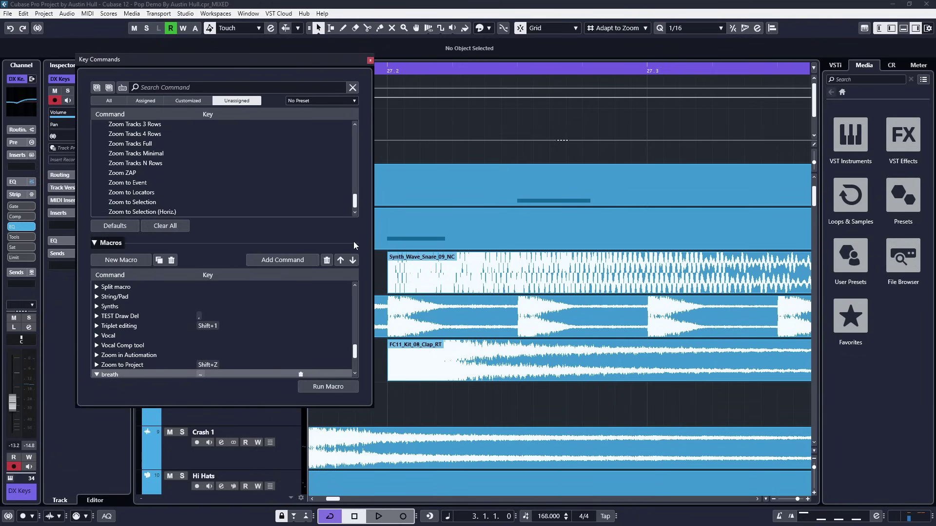
- Select events in the project while Key Commands stays open, starting with Synth_Wave_Snare_09_NC and ending on FC11_Kit_08_Clap_RT
click(448, 275)
key(Down)
key(Down)
key(Up)
key(Up)
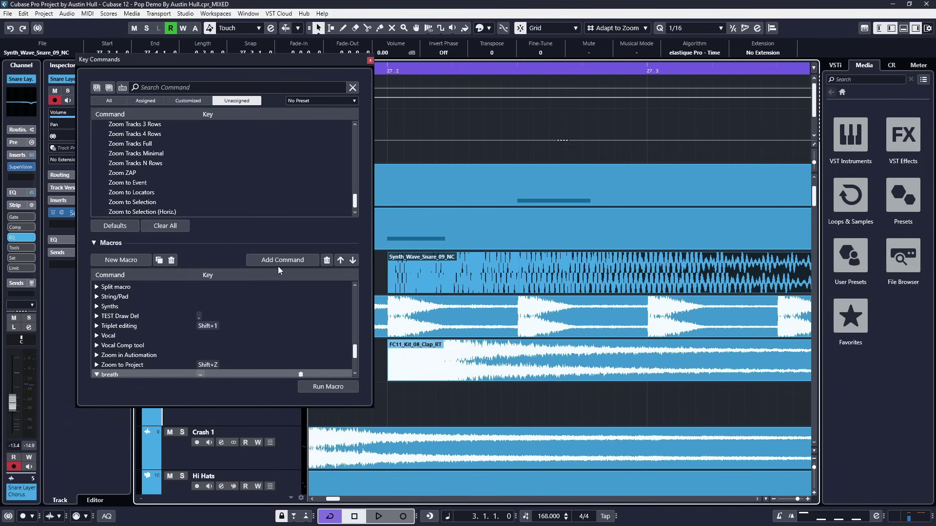
key(Down)
key(Down)
click(471, 344)
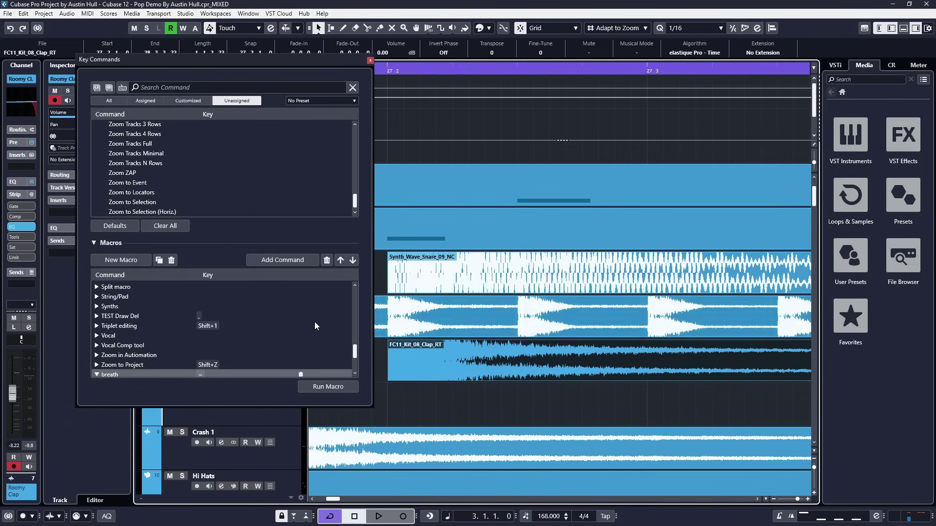
- Select the range from 27.2.3 to 27.2.4 on the Top Loop 1 track and run the breath macro on it
scroll(220, 340, down, 2)
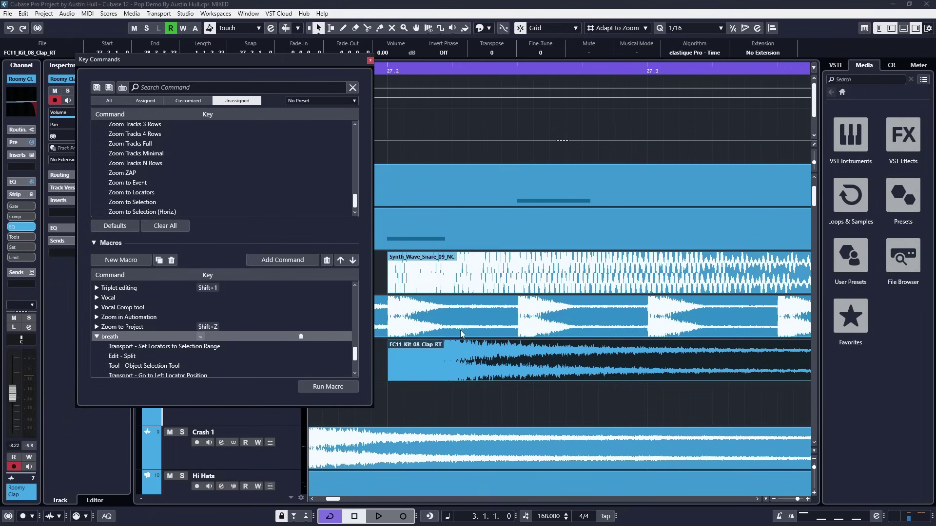
click(503, 312)
key(2)
drag(502, 312, 598, 314)
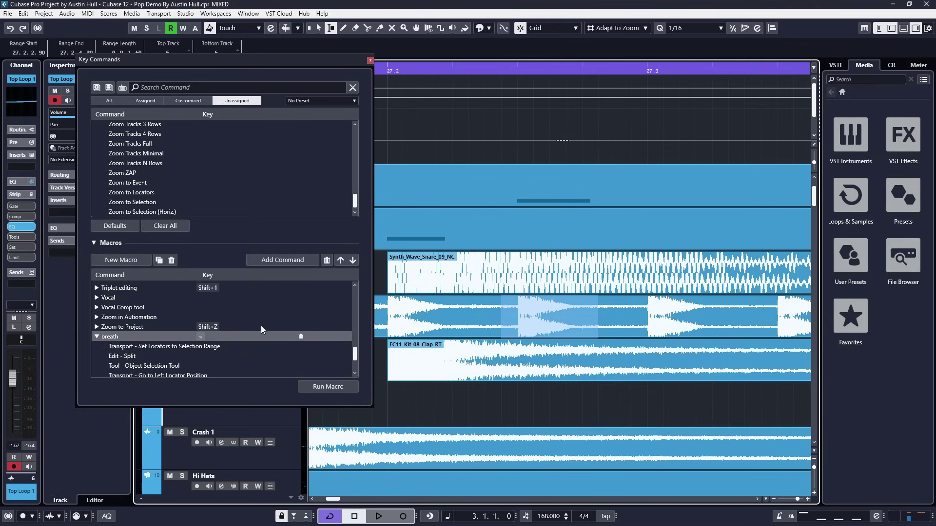
drag(518, 314, 578, 313)
click(311, 388)
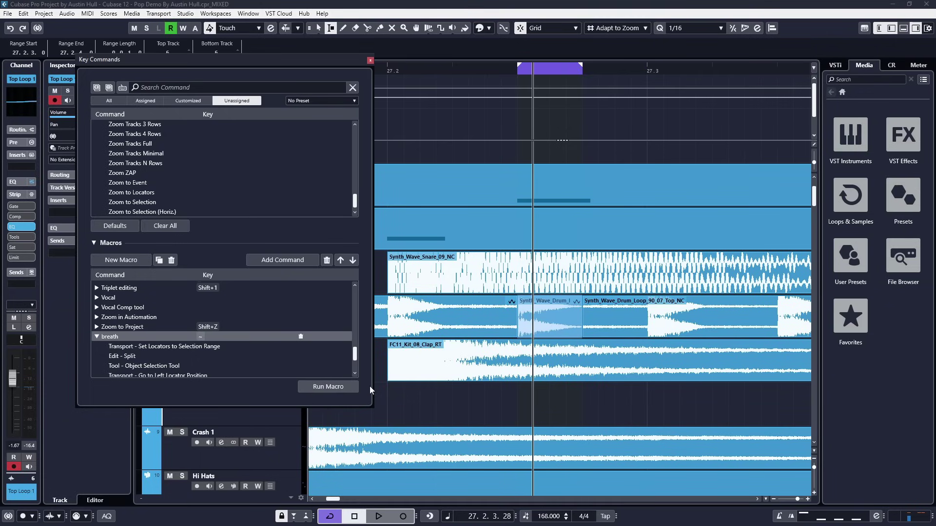
- Run the breath macro again on the same Top Loop 1 range to lower its volume further
scroll(536, 316, up, 3)
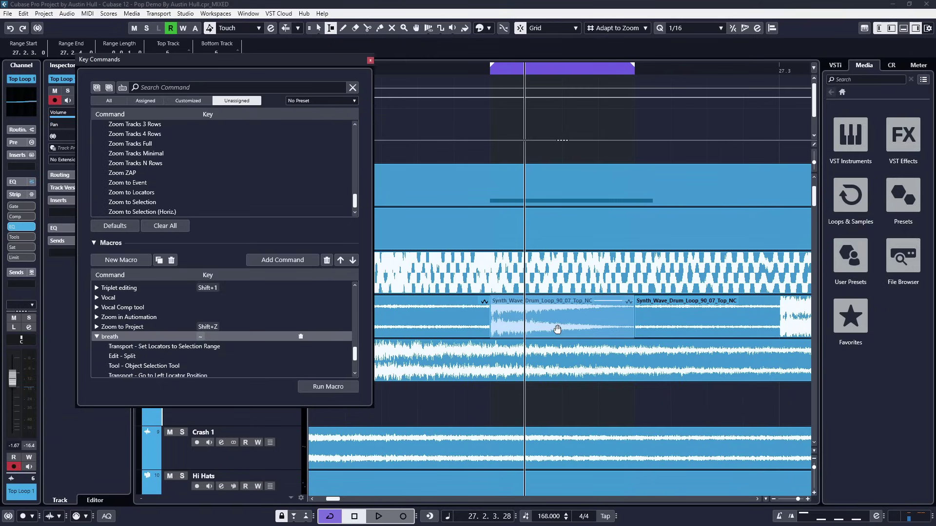
click(323, 386)
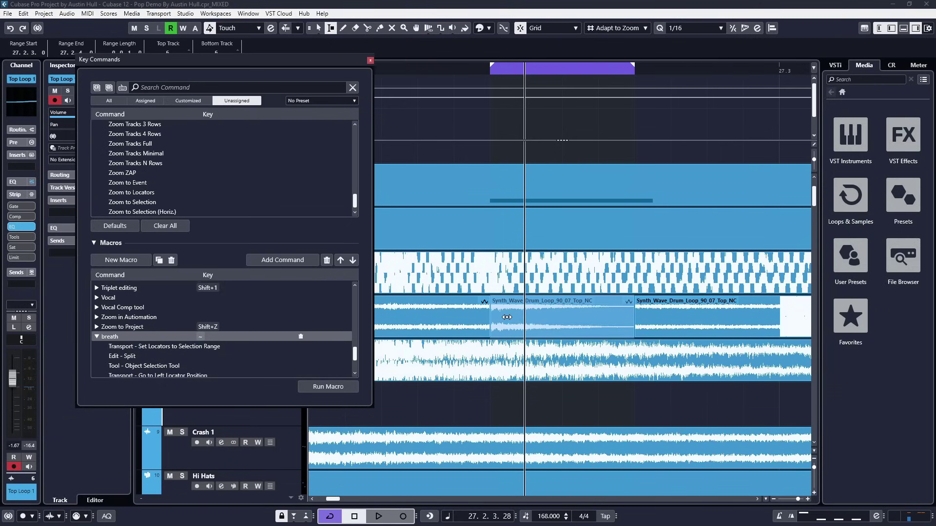
click(320, 388)
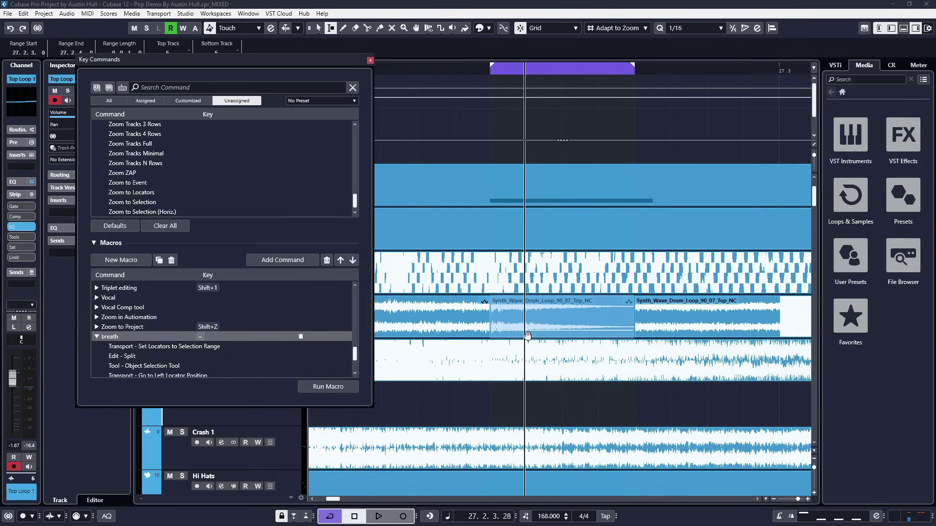
- Run the breath macro on a Top Loop 1 range starting at 27.3.1, and return to the Object Selection tool
click(707, 322)
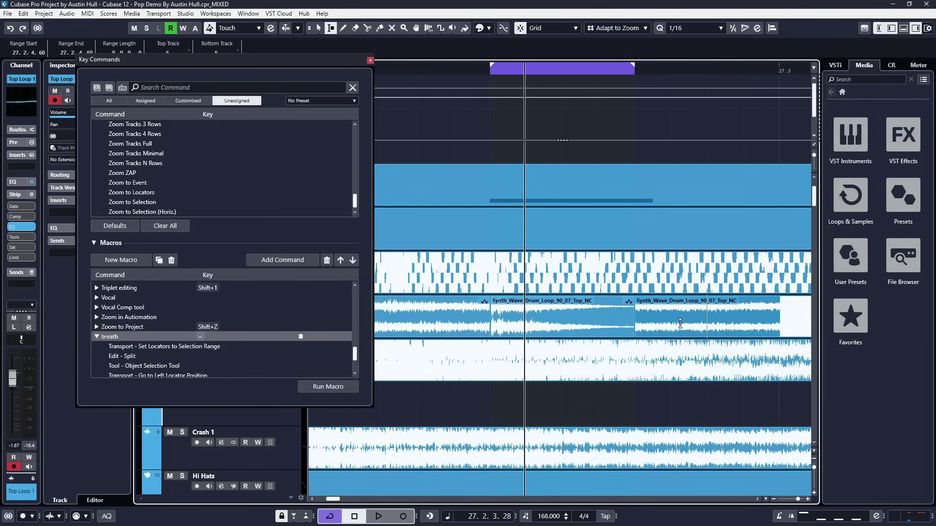
click(331, 387)
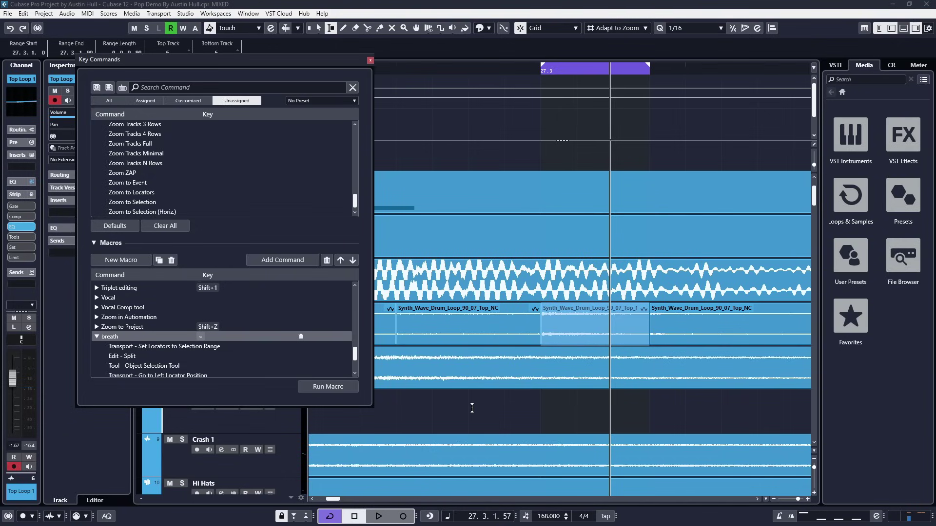
key(1)
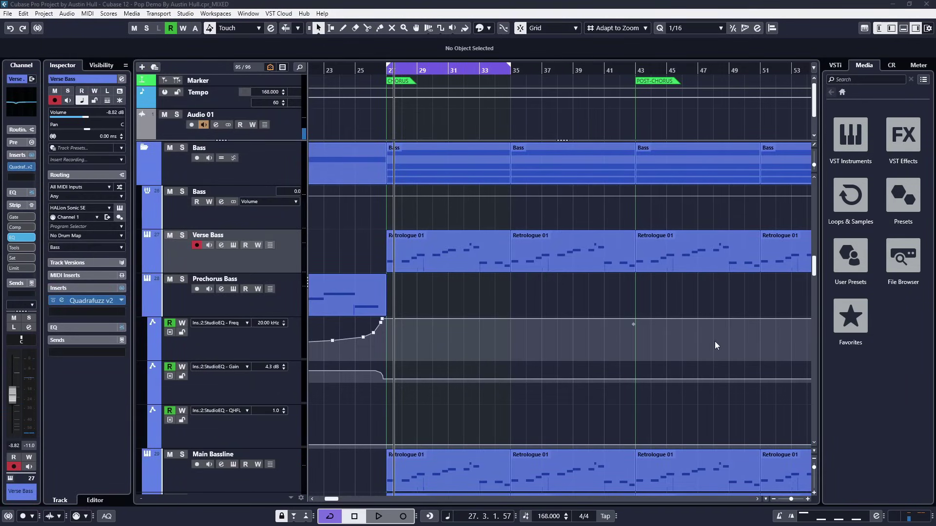
- Add one stereo audio track below Verse Bass, with Verse Bass as its audio input and Stereo Out as its output
right_click(273, 262)
mouse_move(341, 268)
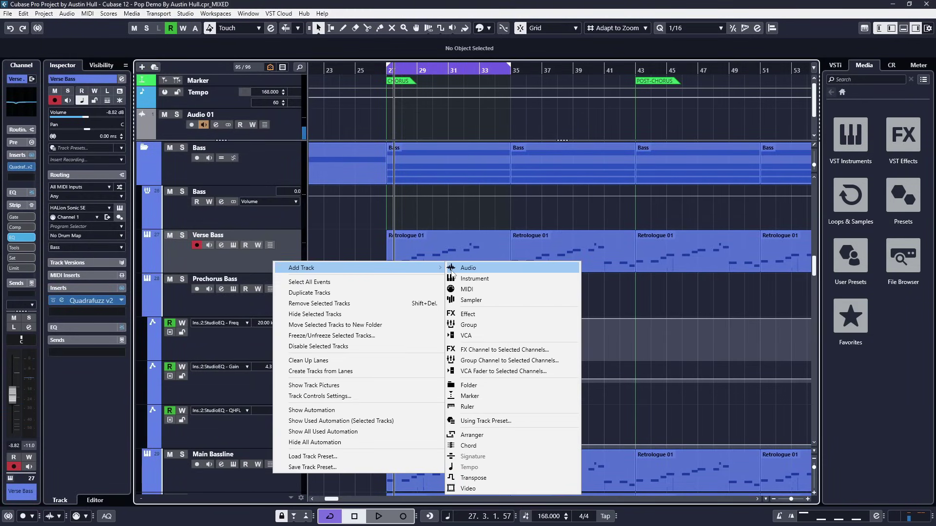
click(455, 270)
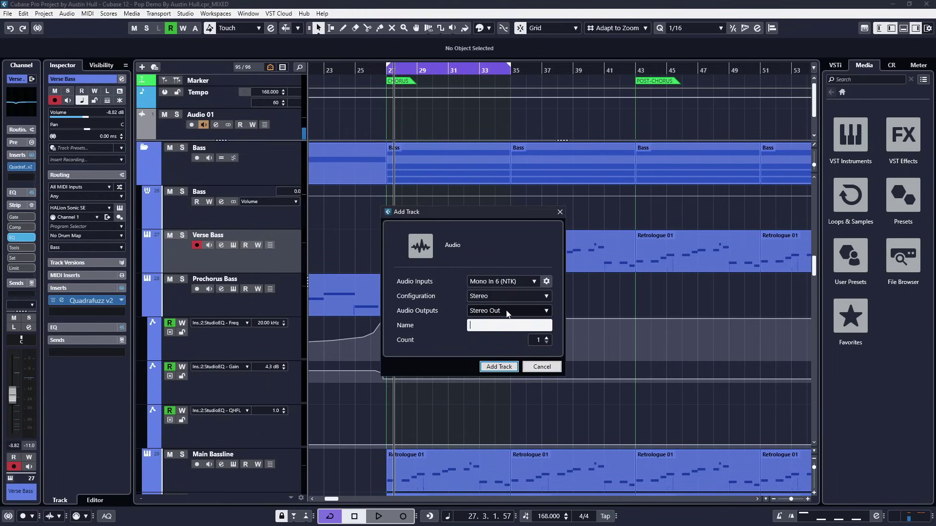
click(500, 282)
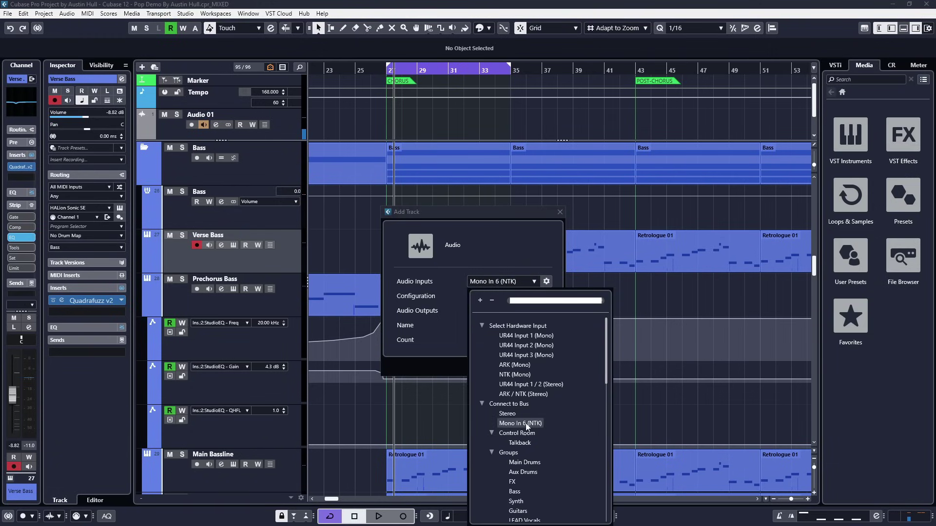
scroll(526, 443, down, 3)
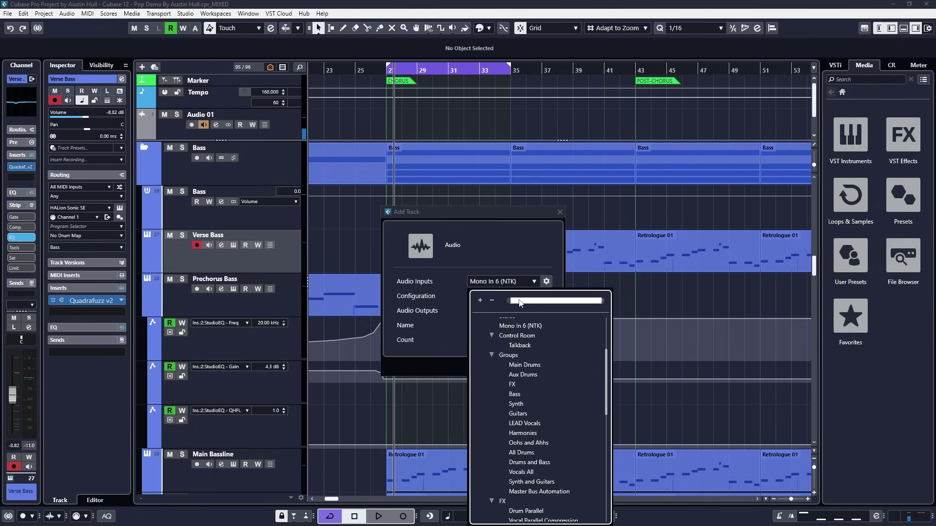
text(verse)
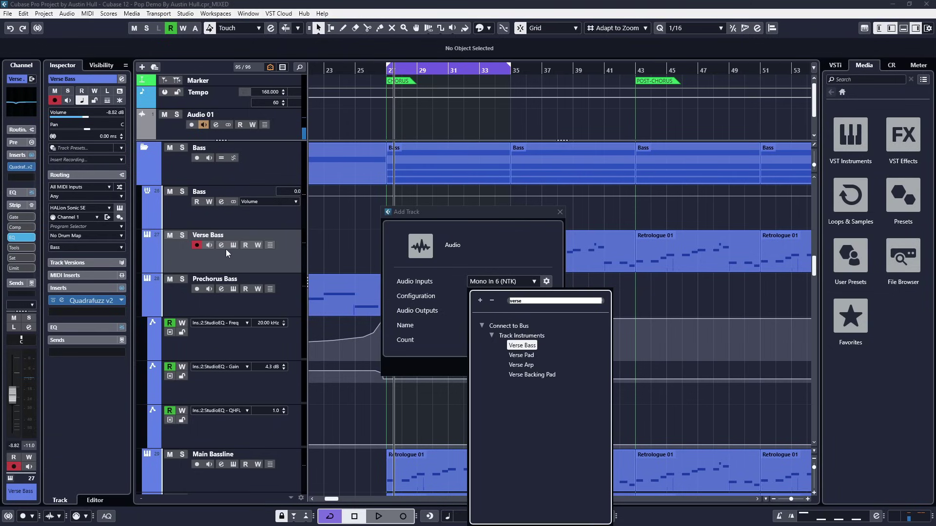
click(520, 345)
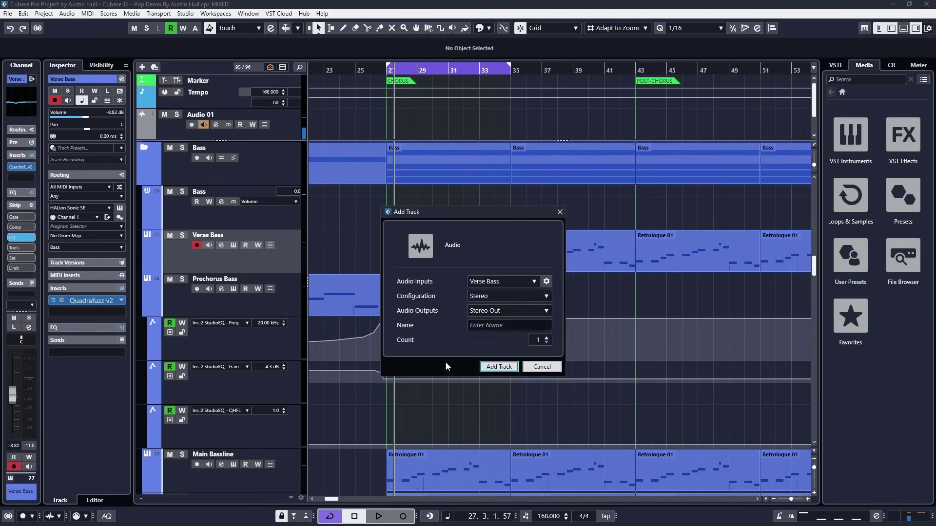
click(491, 370)
- Try soloing the Verse Bass track from bar 24, and clear the solo again
click(346, 300)
click(182, 235)
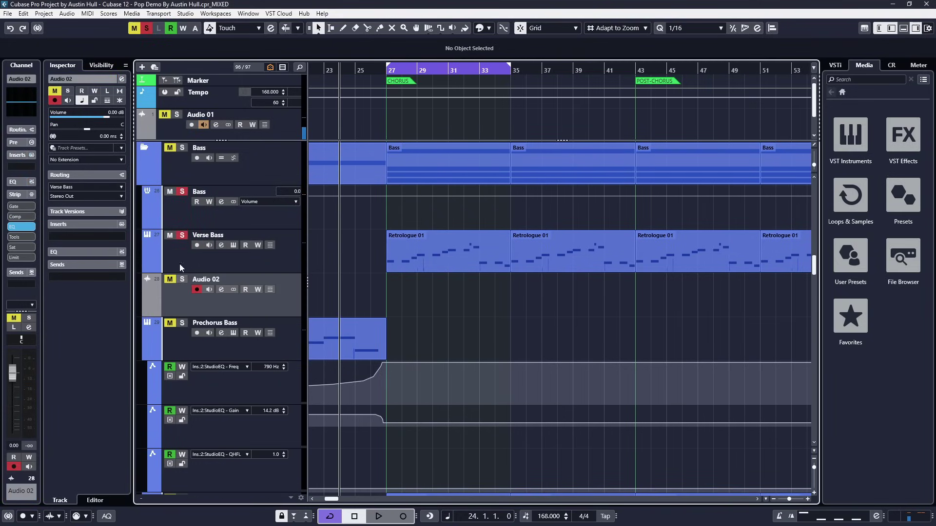
click(169, 280)
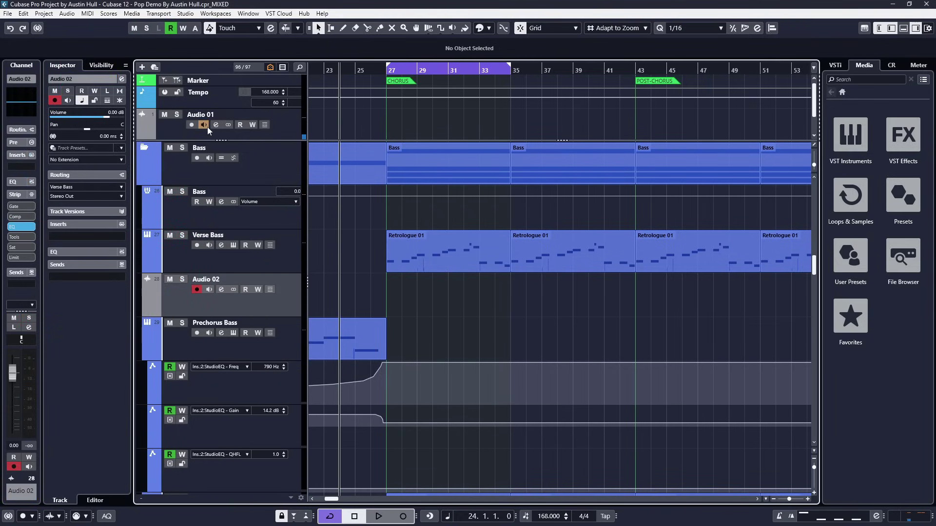
- Enable Solo Defeat on the Audio 01 track in its channel settings, and close the settings window
right_click(182, 116)
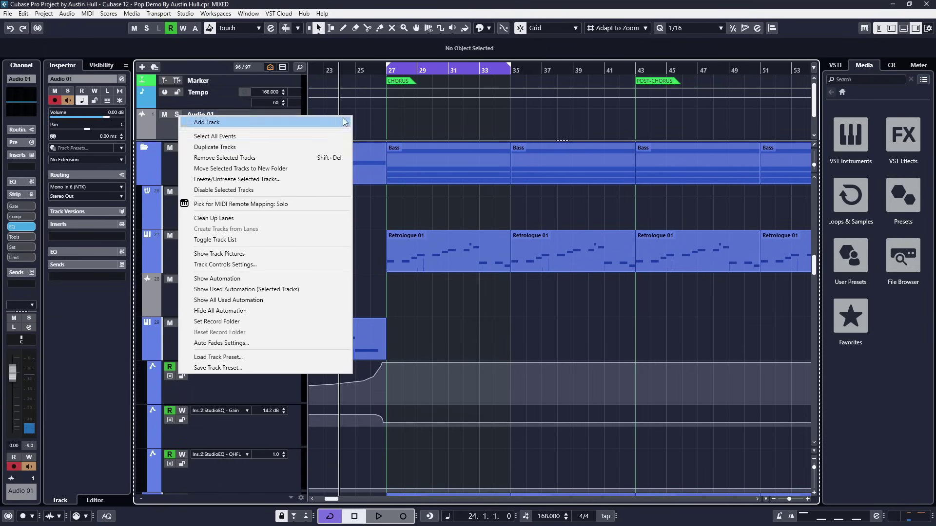
key(Escape)
key(e)
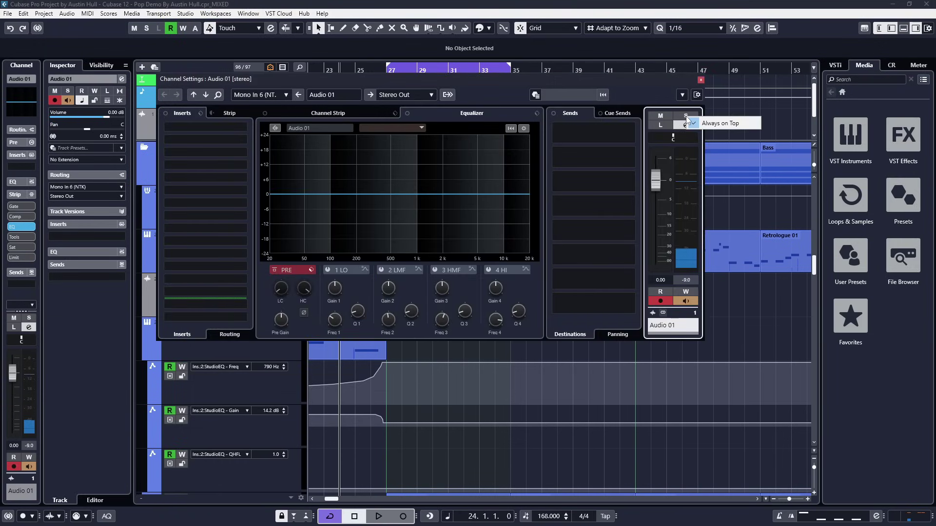
click(685, 116)
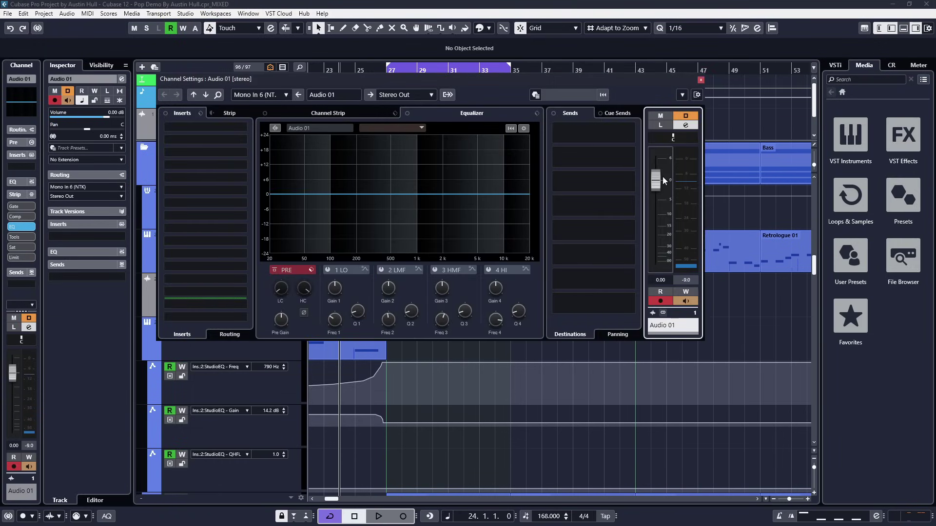
key(e)
key(e)
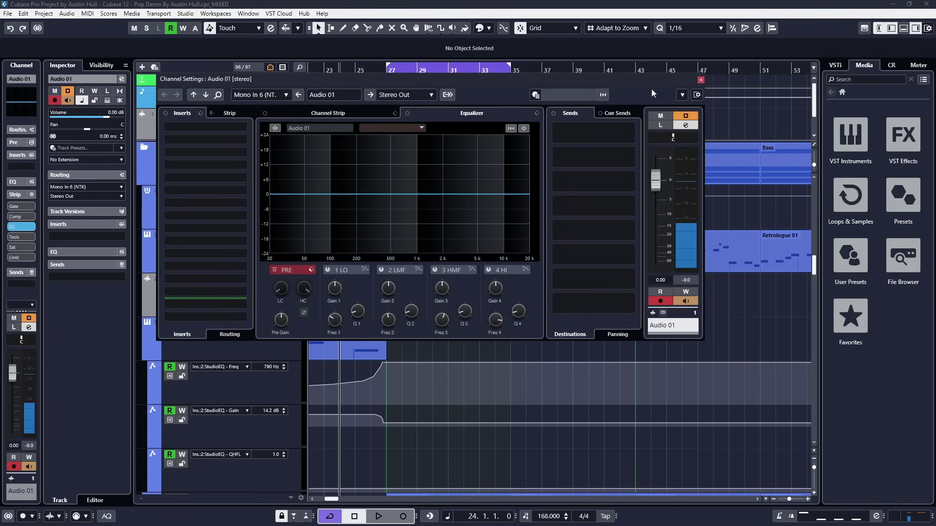
key(e)
- Solo the Audio 02 and Verse Bass tracks together, and select only Audio 02
click(237, 314)
key(s)
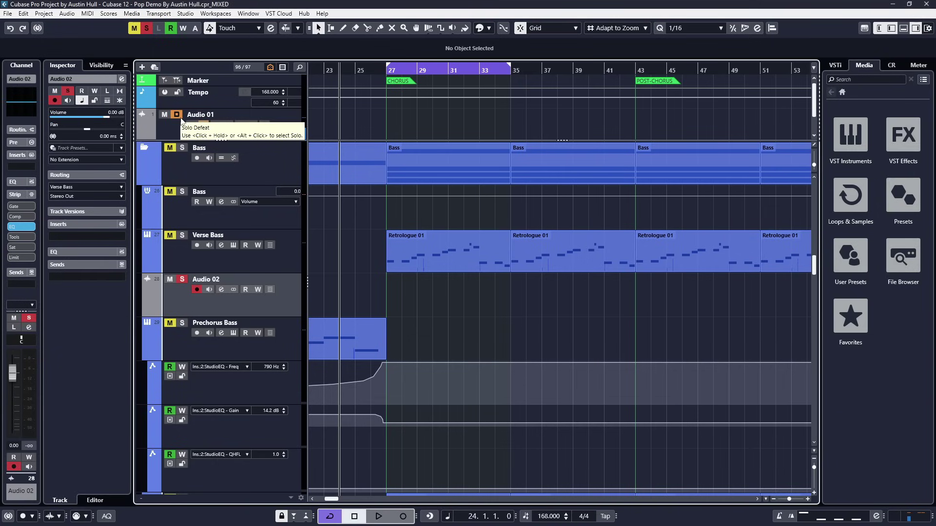
click(265, 341)
click(259, 299)
click(284, 238)
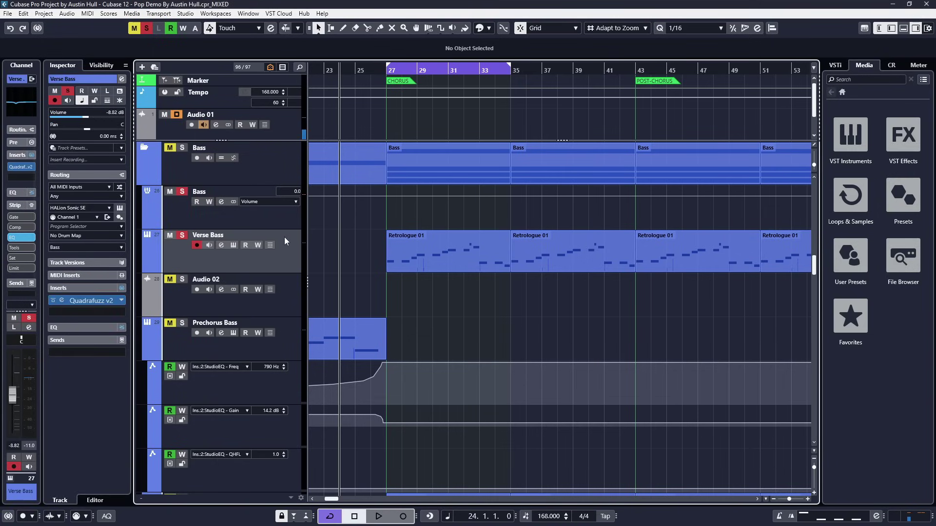
click(291, 310)
ctrl+click(294, 263)
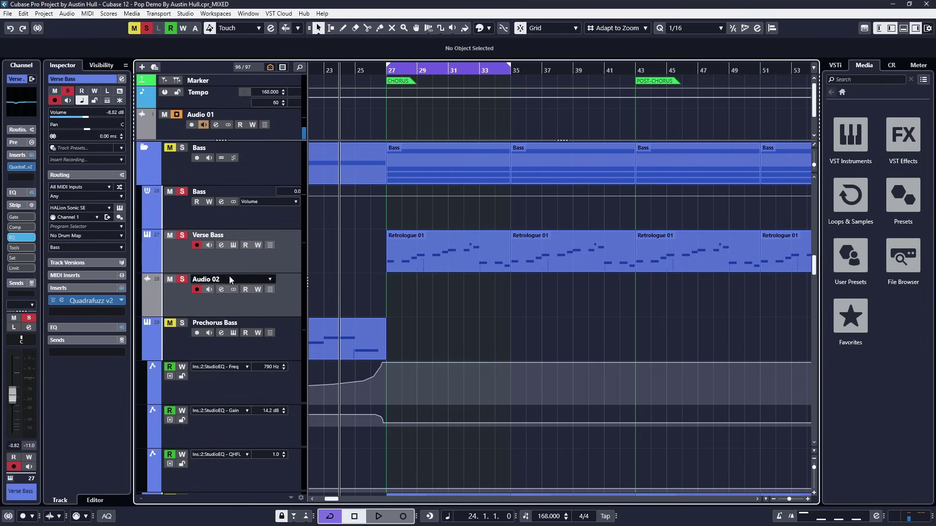
click(276, 283)
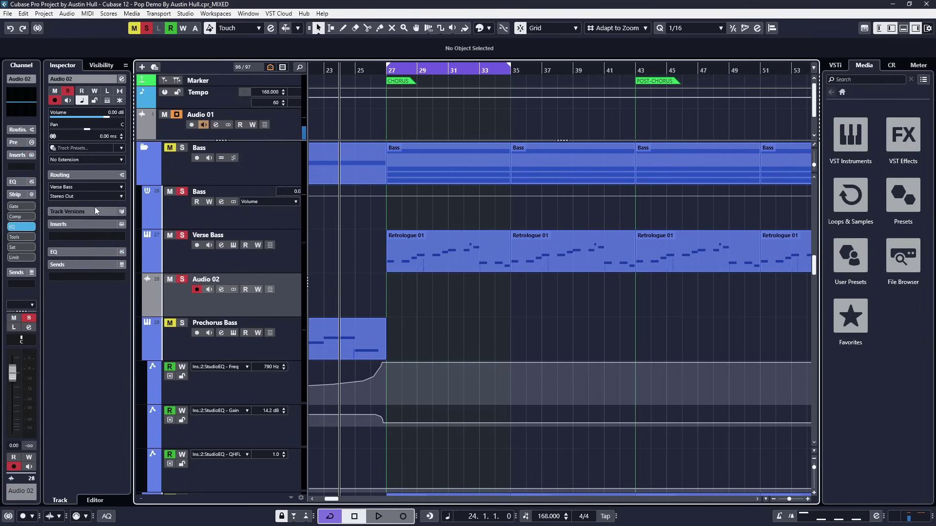
- Place the project cursor at bar 21, turn off cycle mode, and start playback with Audio 02 selected
click(192, 263)
click(237, 315)
scroll(457, 285, left, 3)
click(385, 357)
click(329, 516)
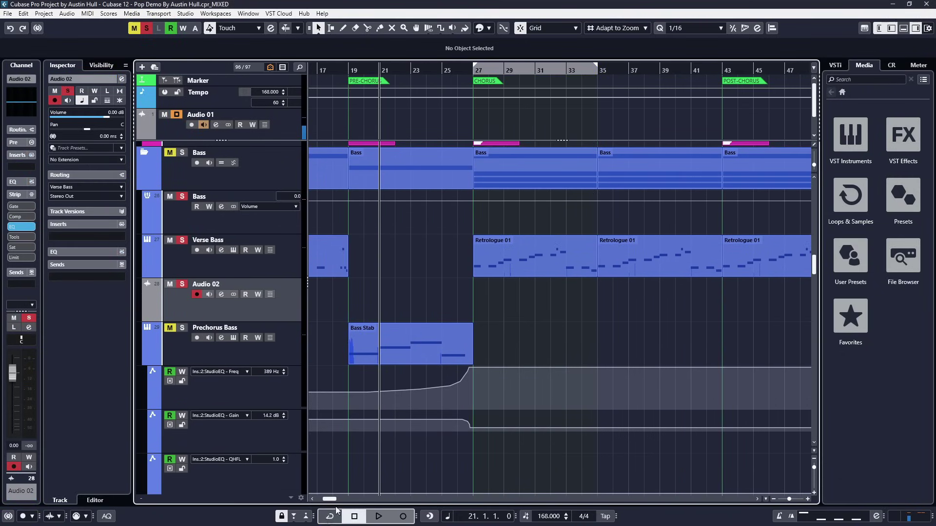
click(379, 516)
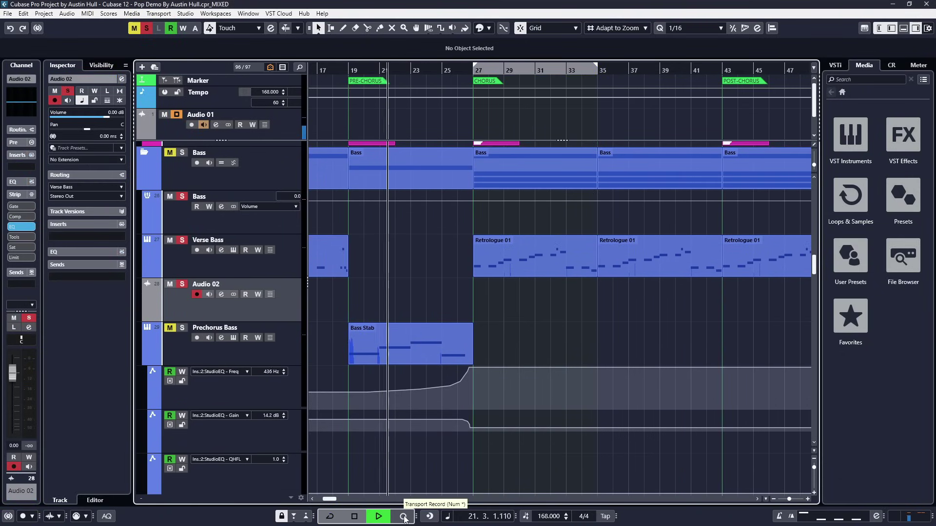
- Start recording the Verse Bass output onto the Audio 02 track while playback runs into the chorus
click(404, 517)
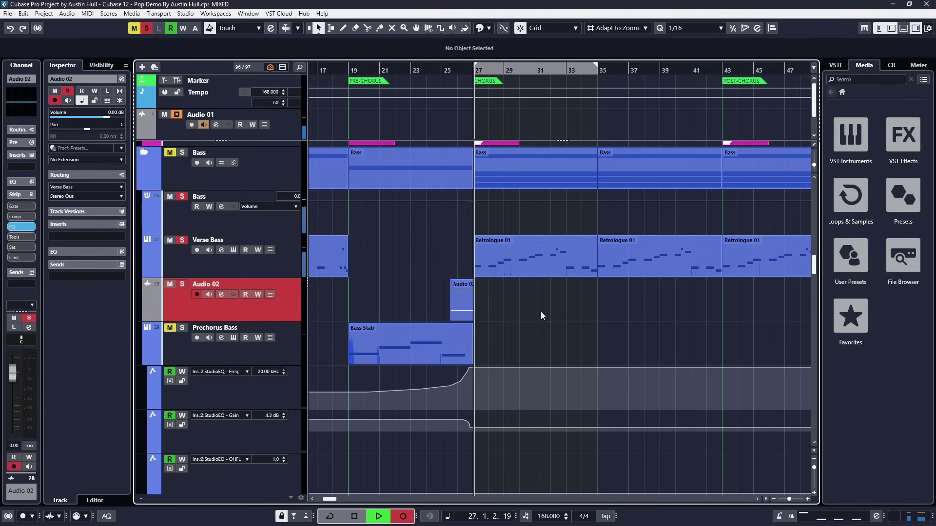
key(h)
key(h)
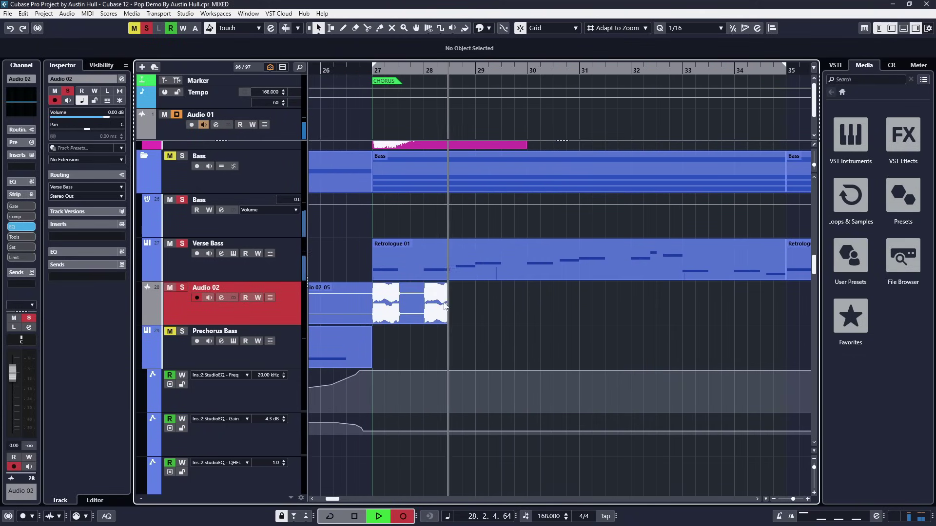
key(g)
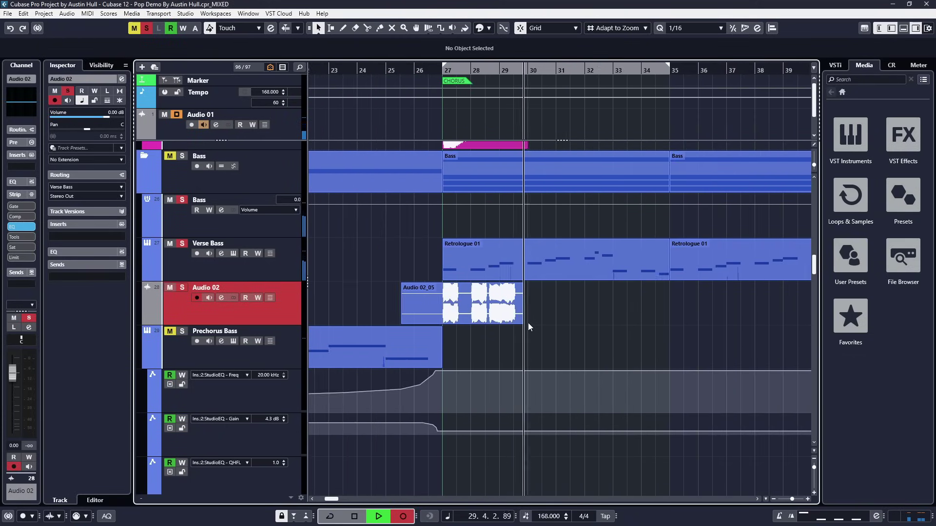
key(g)
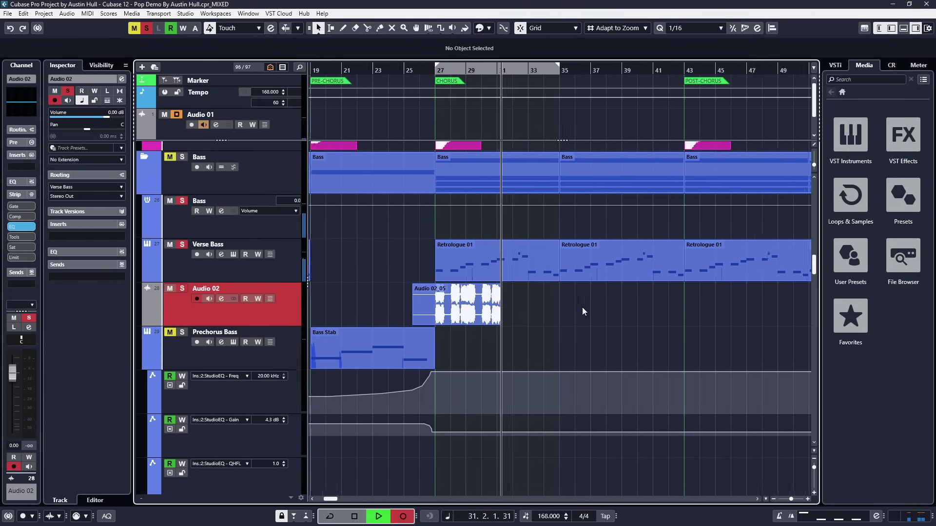
- Delete every Retrologue 01 event from bar 35 onward on the Verse Bass track while the recording keeps running
scroll(613, 300, right, 3)
drag(645, 293, 559, 287)
scroll(526, 304, right, 4)
scroll(493, 322, right, 3)
key(shift+m)
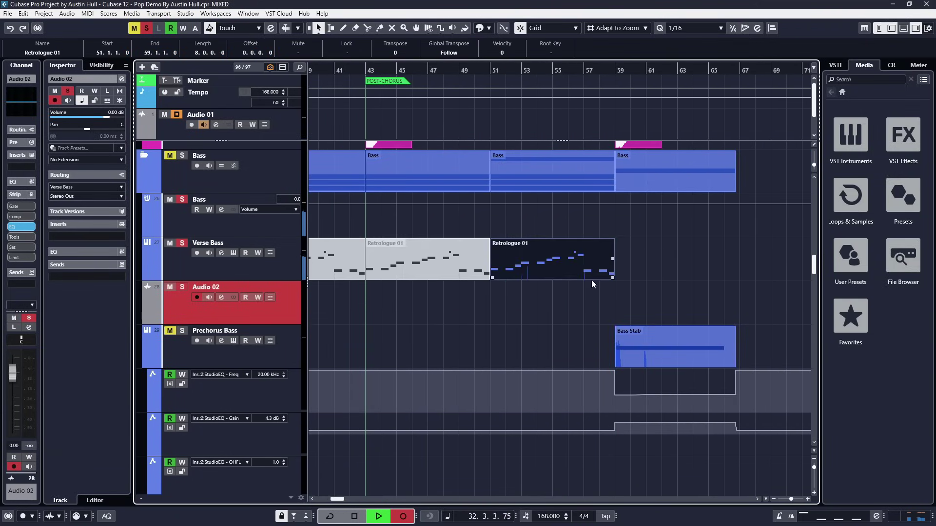
scroll(648, 309, left, 7)
key(5)
alt+click(549, 258)
key(1)
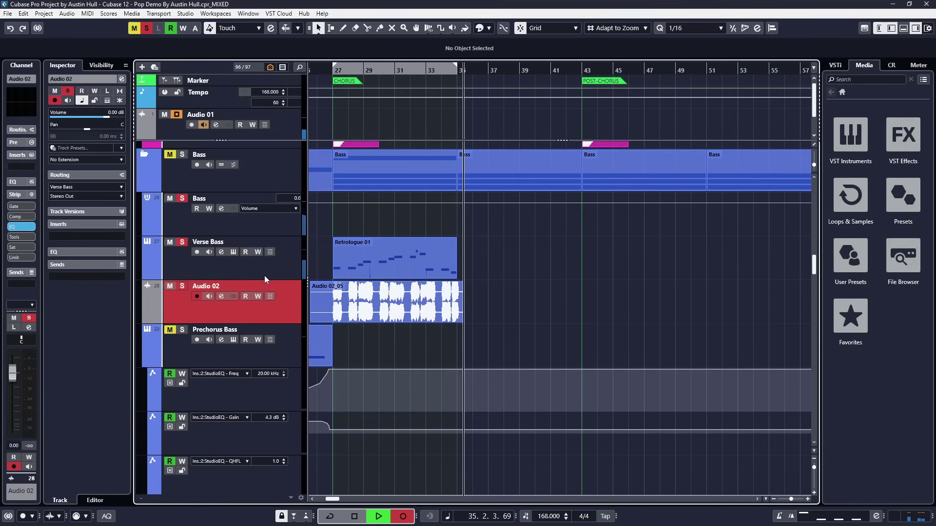
- Add Verse Bass to the Audio 02 selection to record played notes and their audio together, and stop recording after bar 42
ctrl+click(265, 276)
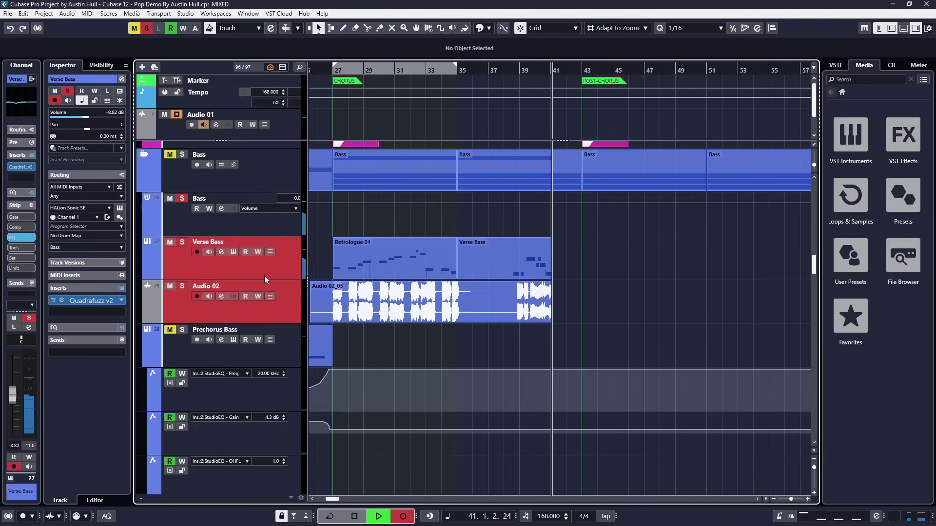
scroll(510, 280, up, 5)
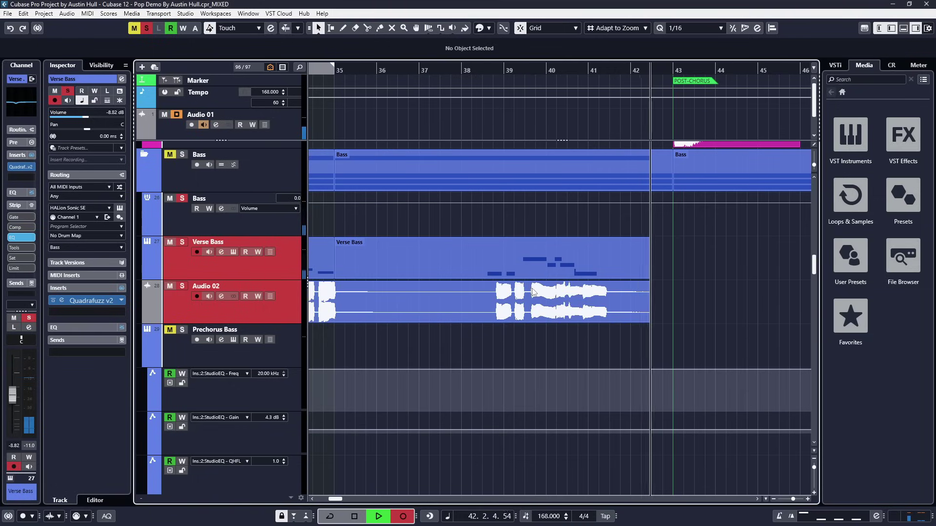
key(space)
scroll(507, 292, up, 3)
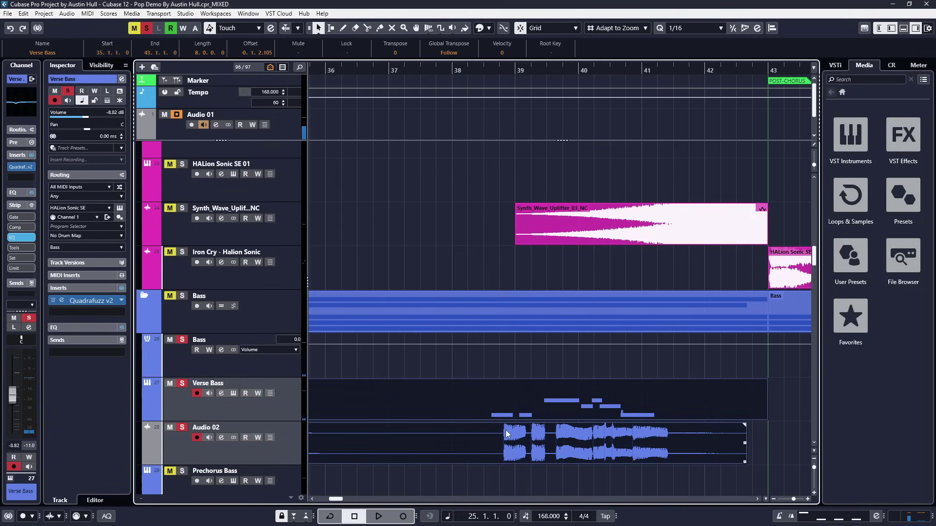
scroll(507, 434, up, 2)
scroll(575, 429, right, 3)
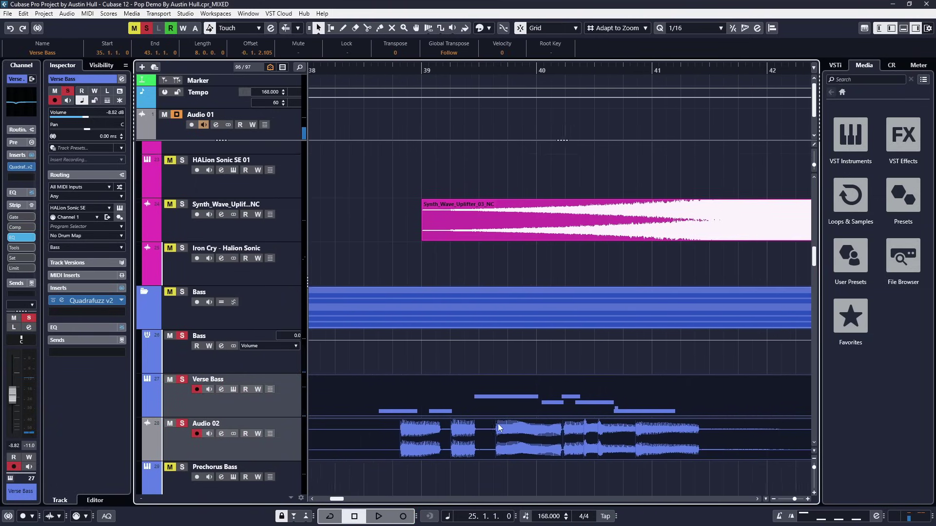
- Split the recorded Verse Bass part just before its first note, remove the front piece, and shift the rest to line up with the Audio 02 waveform
click(539, 356)
scroll(478, 419, down, 3)
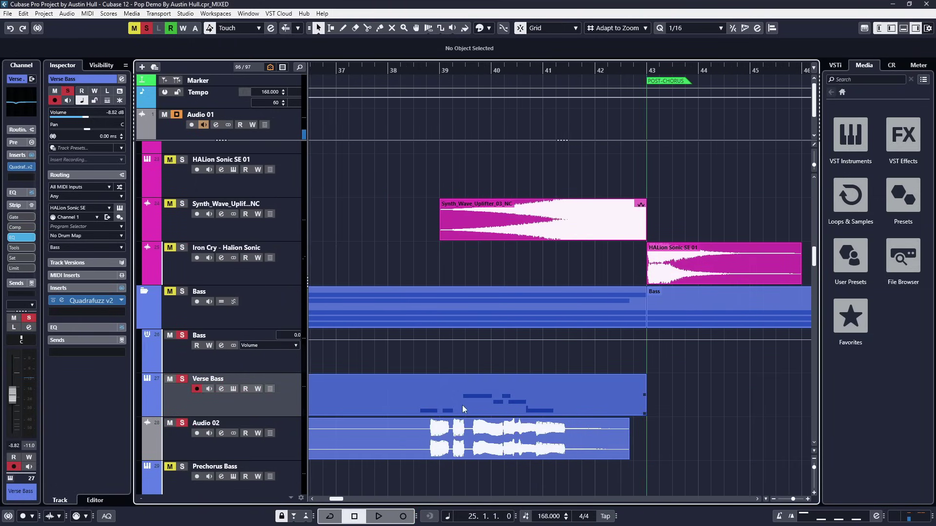
scroll(465, 411, down, 1)
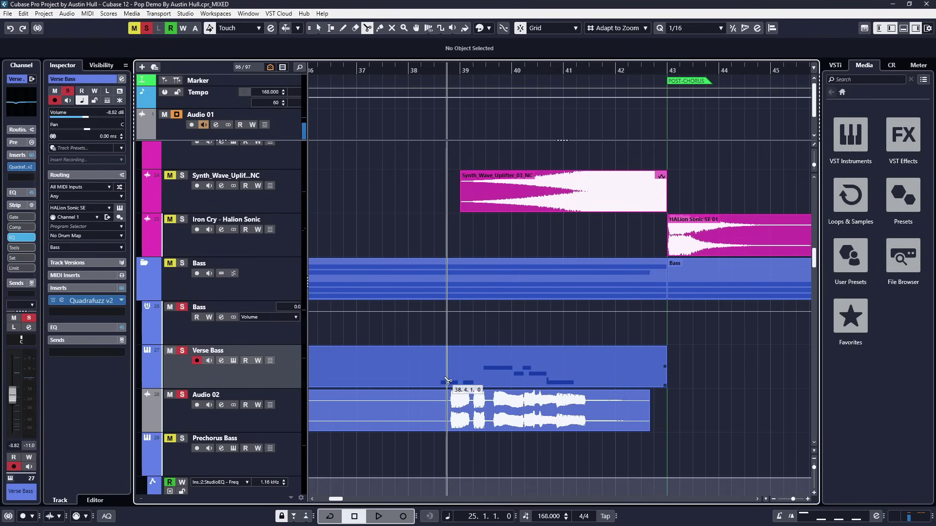
scroll(446, 385, up, 3)
click(456, 378)
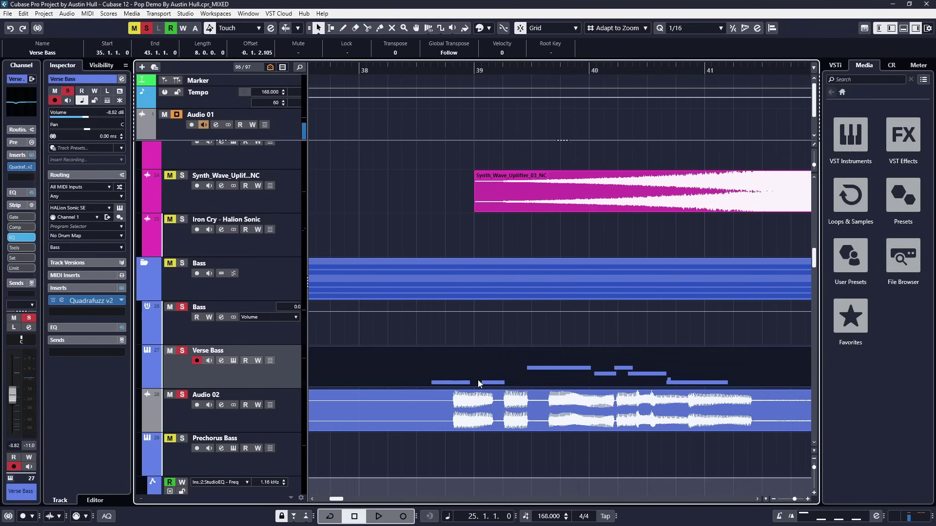
ctrl+alt+click(433, 375)
drag(464, 372, 486, 373)
scroll(452, 404, up, 3)
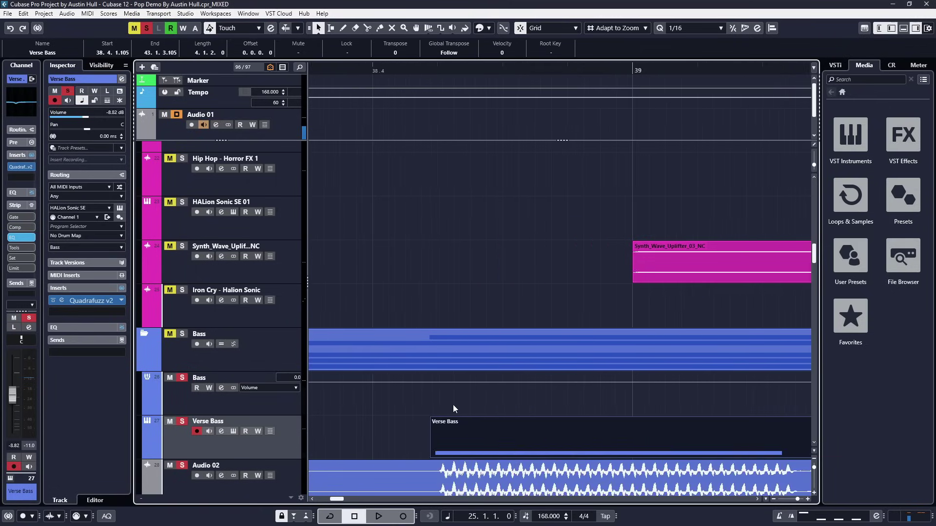
scroll(530, 366, down, 2)
scroll(530, 366, down, 2)
ctrl+scroll(498, 297, down, 3)
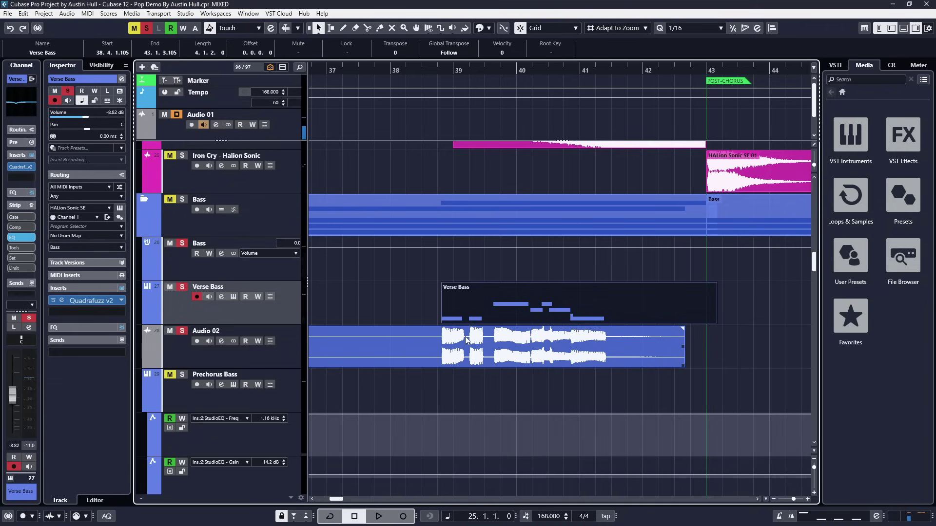
- Split the Audio 02 recording at bar 35
key(3)
scroll(435, 349, left, 3)
click(332, 351)
key(1)
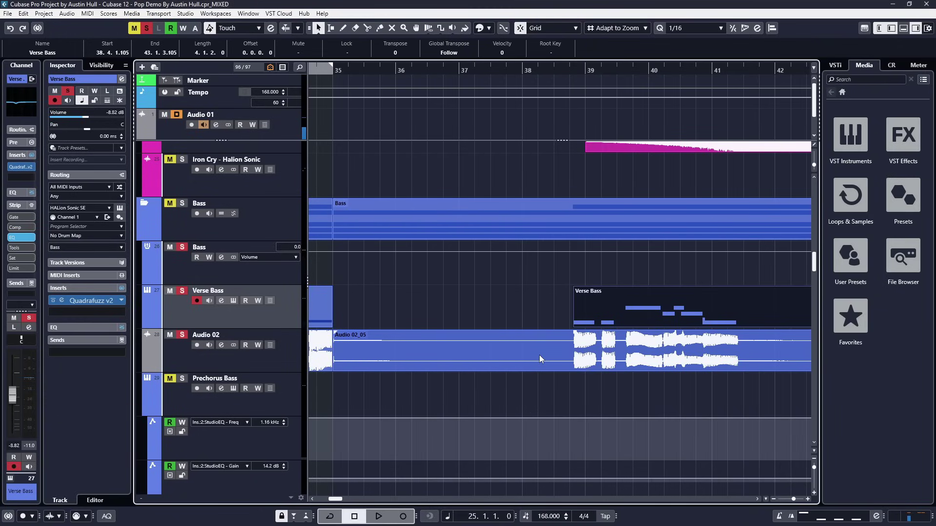
scroll(527, 346, down, 2)
ctrl+scroll(507, 331, down, 3)
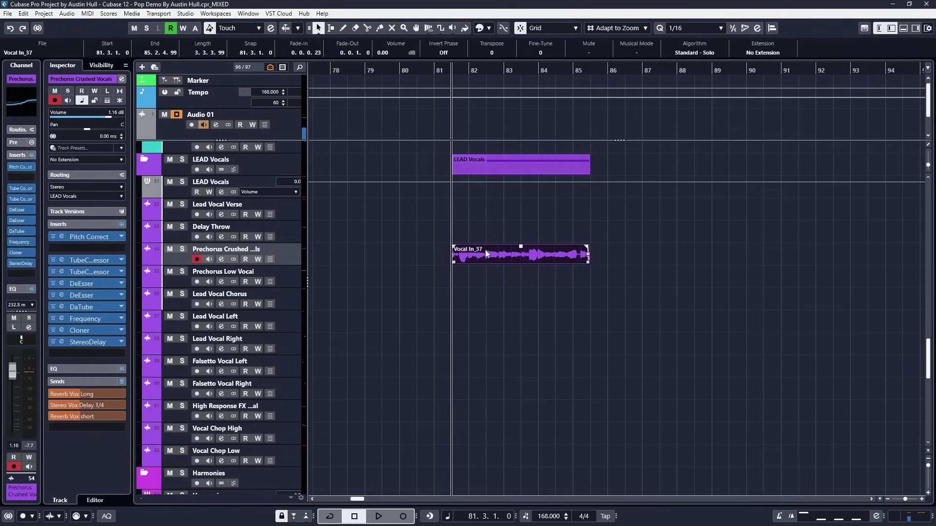
- Create a sampler track from the Vocal In_37 event and move the sample start to just before the first loud syllable
right_click(485, 251)
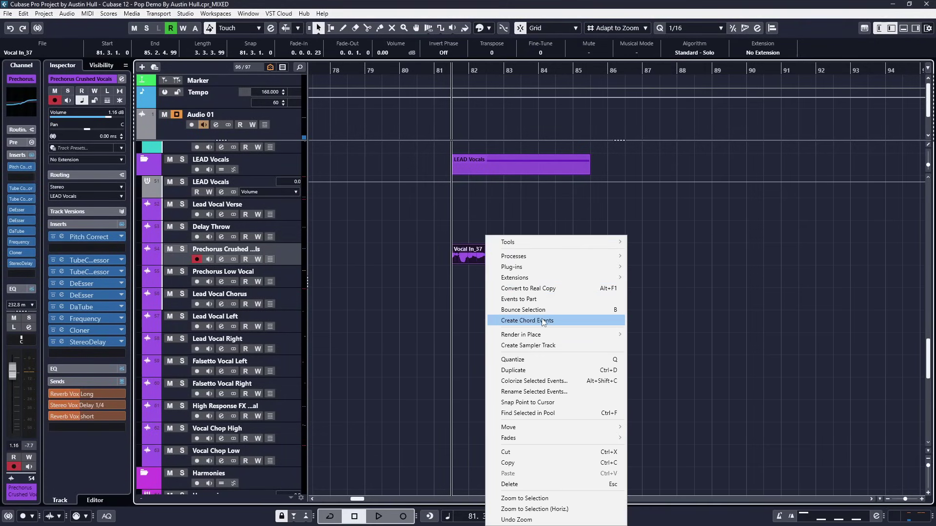
click(544, 346)
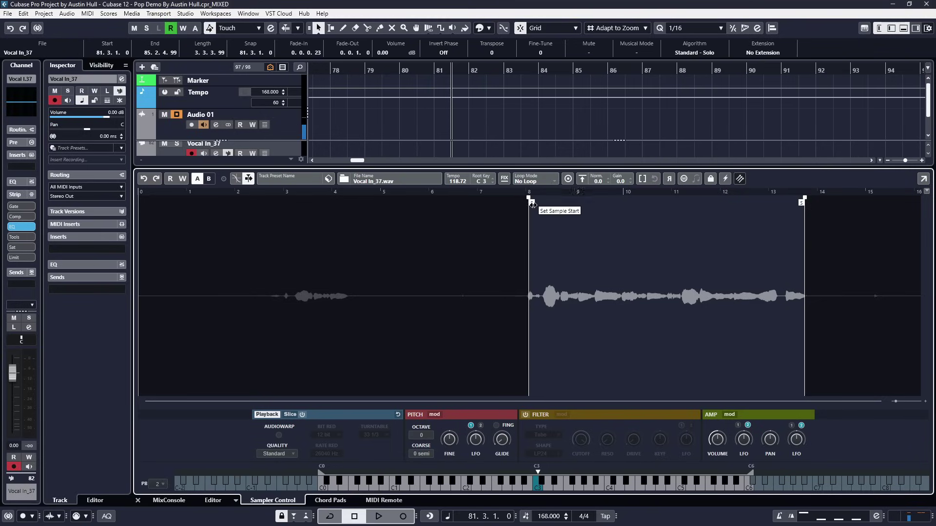
drag(529, 199, 542, 200)
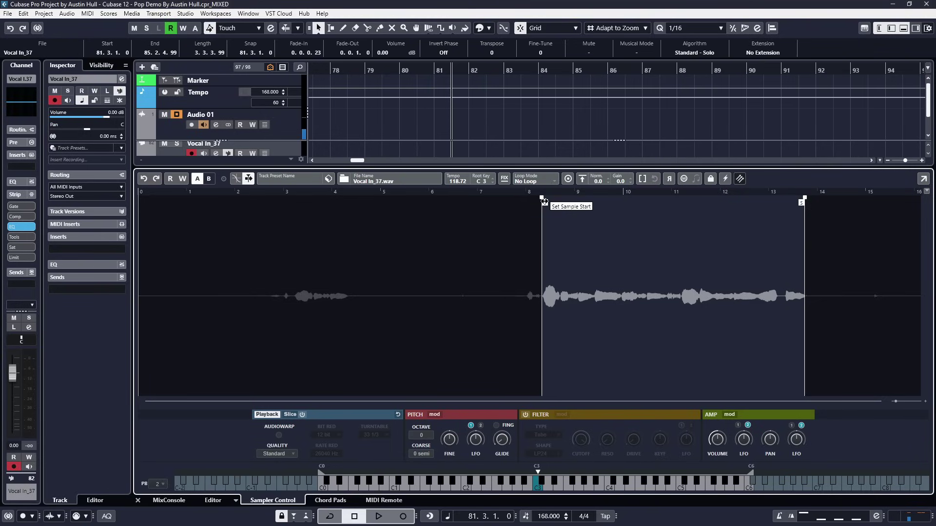
- Enable AudioWarp for the vocal sample, set its mode to Spectral Vocal, and adjust the formant
click(279, 436)
mouse_move(334, 441)
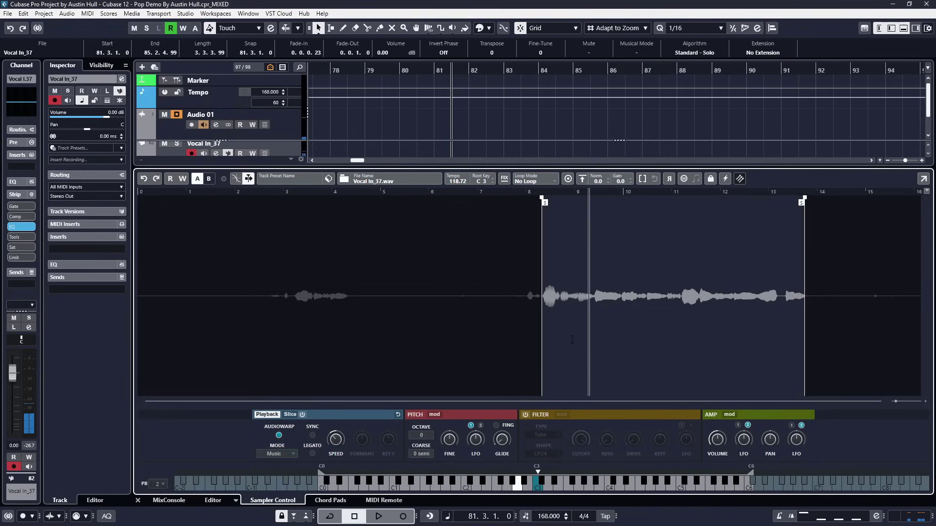
click(269, 455)
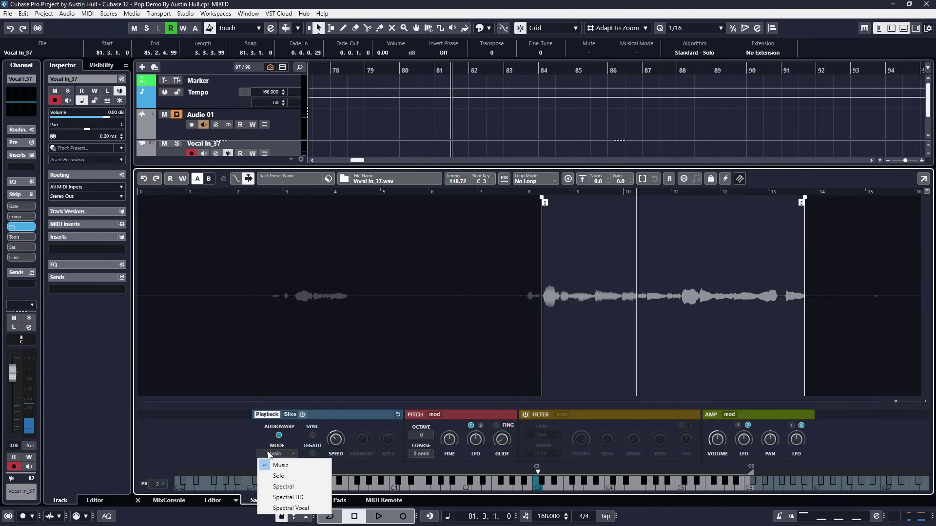
click(291, 507)
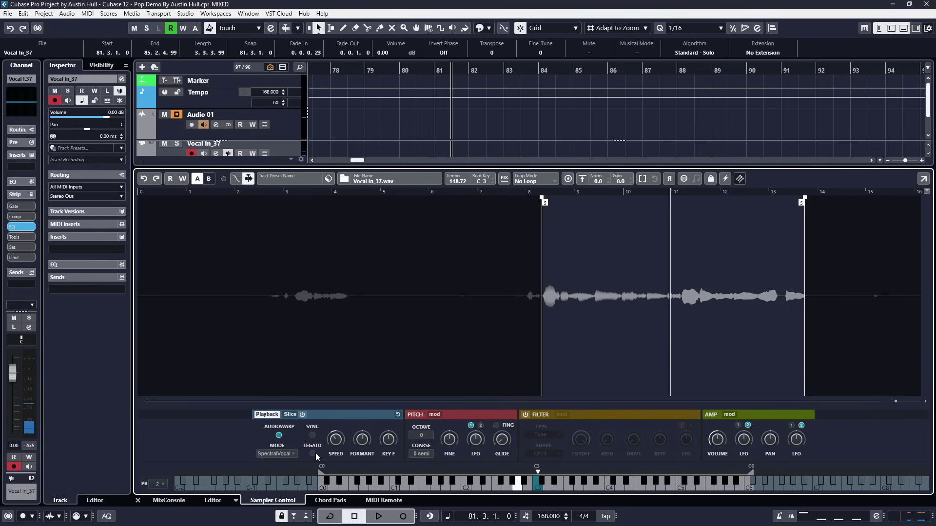
mouse_move(365, 442)
mouse_down()
mouse_move(375, 411)
mouse_move(366, 469)
mouse_move(366, 442)
mouse_move(362, 457)
mouse_up()
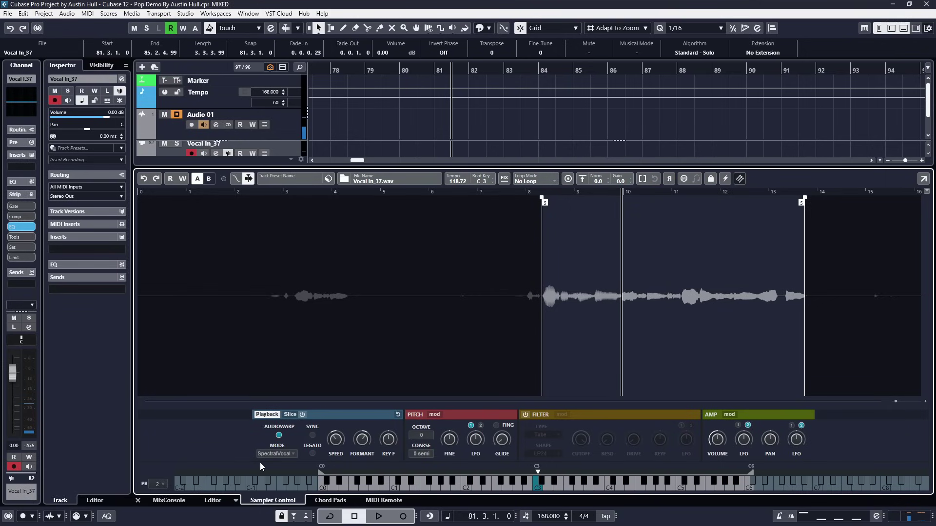
- Turn on the sampler's filter, open its modulation envelope, and reshape the curve by drawing and painting extra points
click(525, 415)
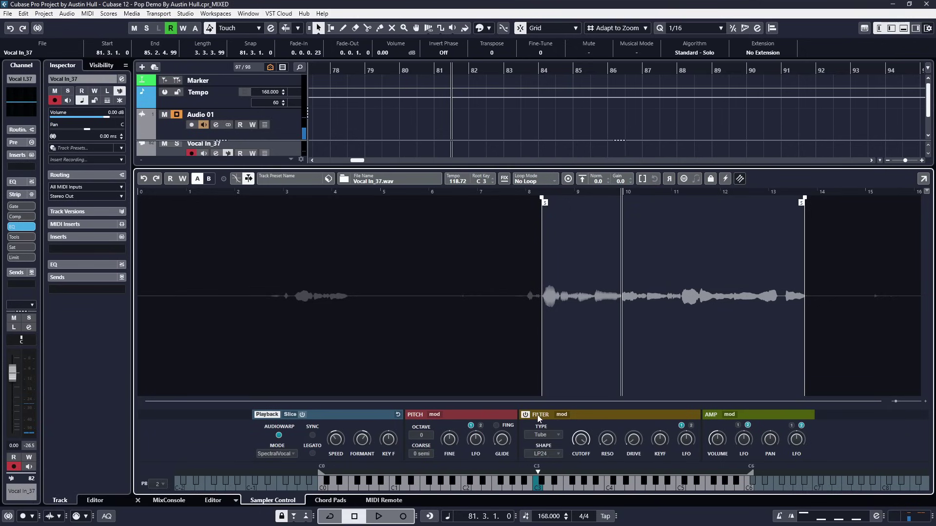
click(561, 414)
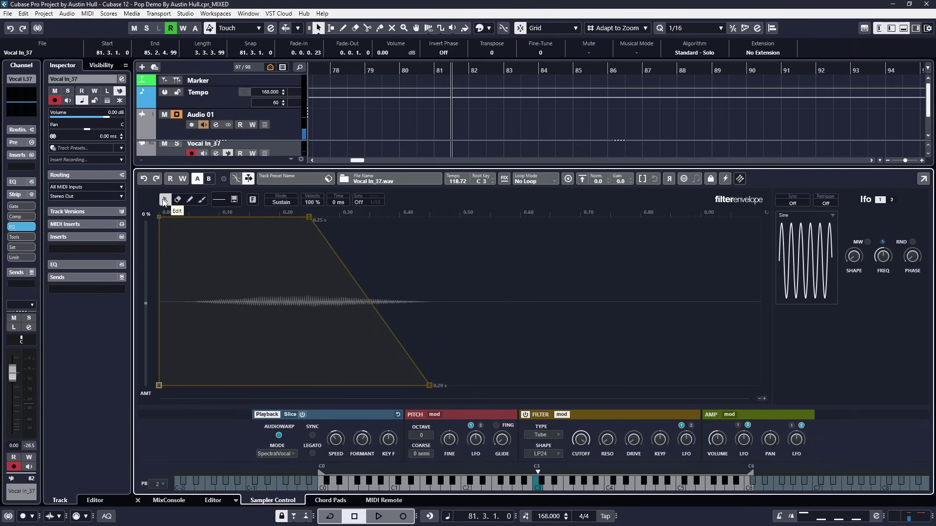
mouse_move(275, 218)
mouse_down()
mouse_move(267, 320)
mouse_move(281, 291)
mouse_move(265, 250)
mouse_move(230, 222)
mouse_move(340, 292)
mouse_move(276, 292)
mouse_move(299, 292)
mouse_up()
click(190, 200)
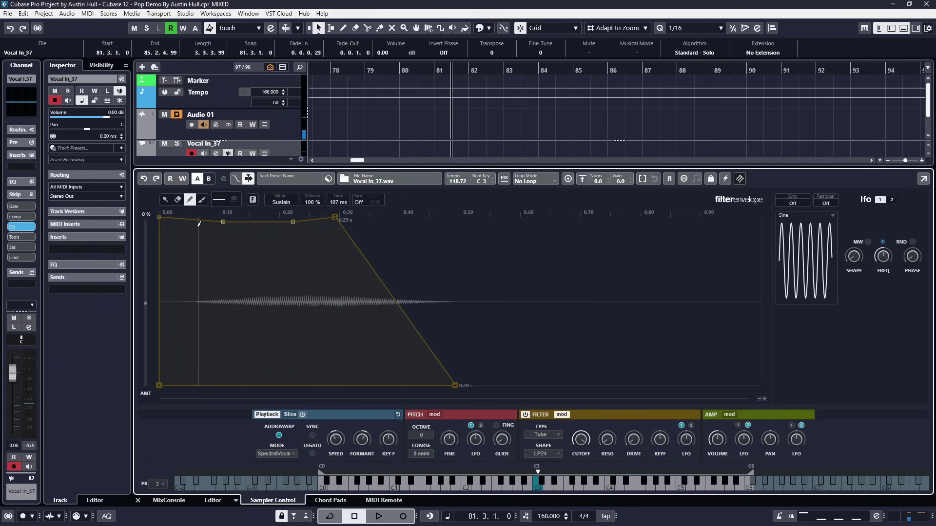
click(202, 199)
mouse_move(295, 224)
mouse_down()
mouse_move(347, 273)
mouse_move(429, 265)
mouse_move(419, 385)
mouse_move(410, 215)
mouse_move(606, 217)
mouse_move(369, 229)
mouse_move(372, 244)
mouse_move(478, 221)
mouse_move(593, 265)
mouse_move(310, 249)
mouse_move(610, 267)
mouse_move(497, 318)
mouse_move(424, 276)
mouse_move(385, 314)
mouse_move(420, 269)
mouse_up()
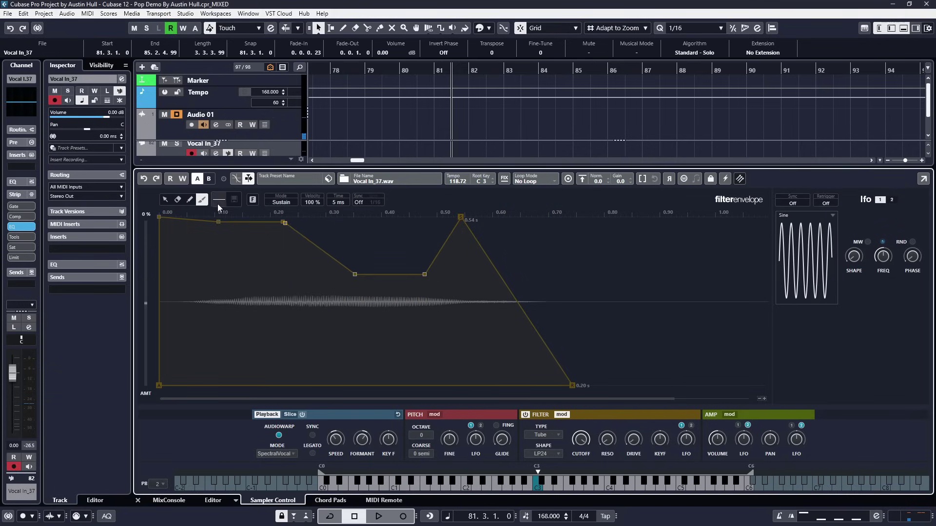
- Paint the descending-step factory shape across the filter envelope, with envelope sync turned on at a 1/16 grid
click(218, 199)
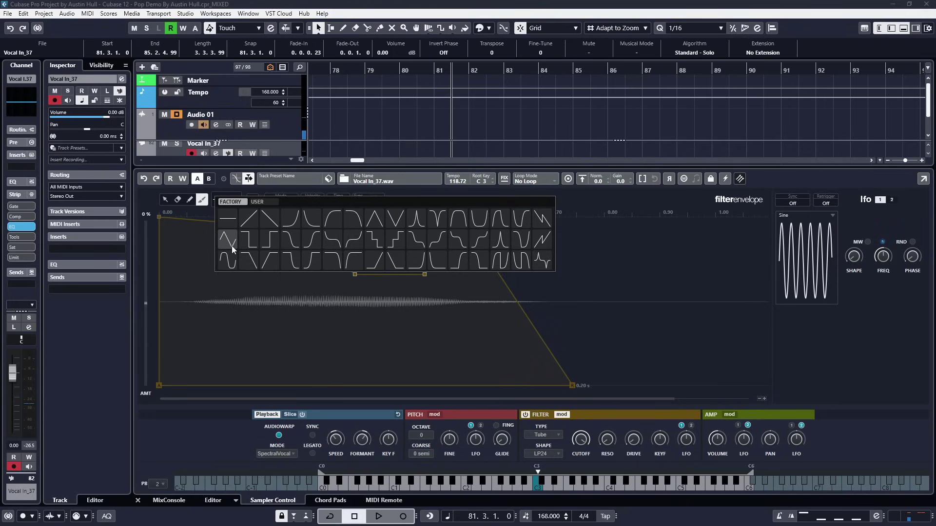
click(383, 232)
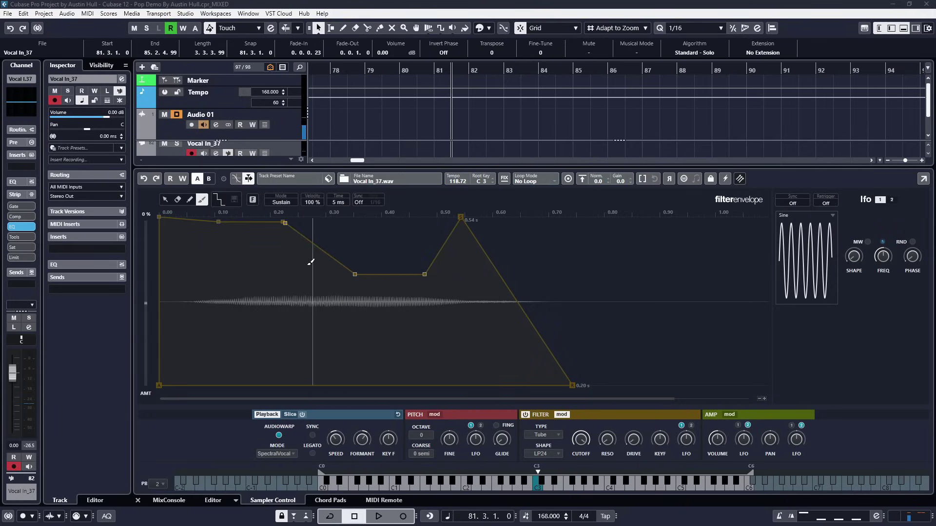
drag(374, 258, 224, 224)
click(364, 203)
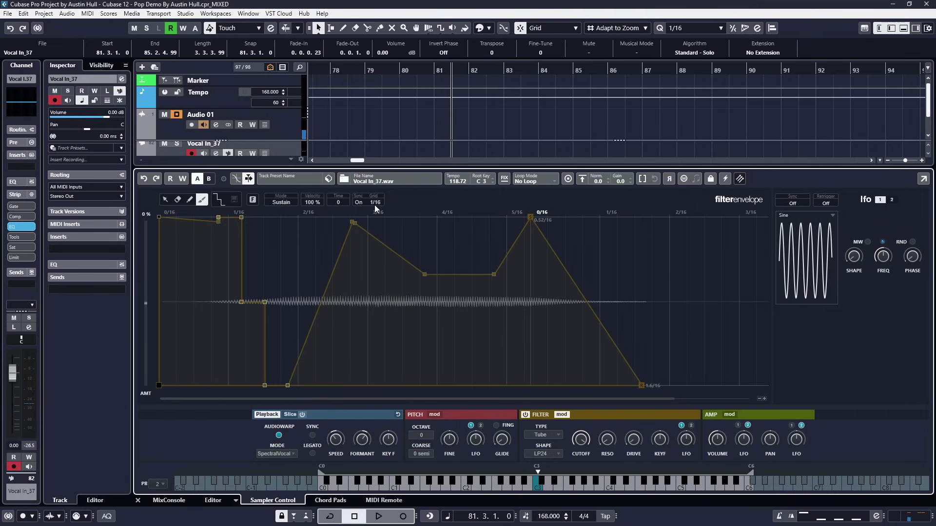
click(216, 199)
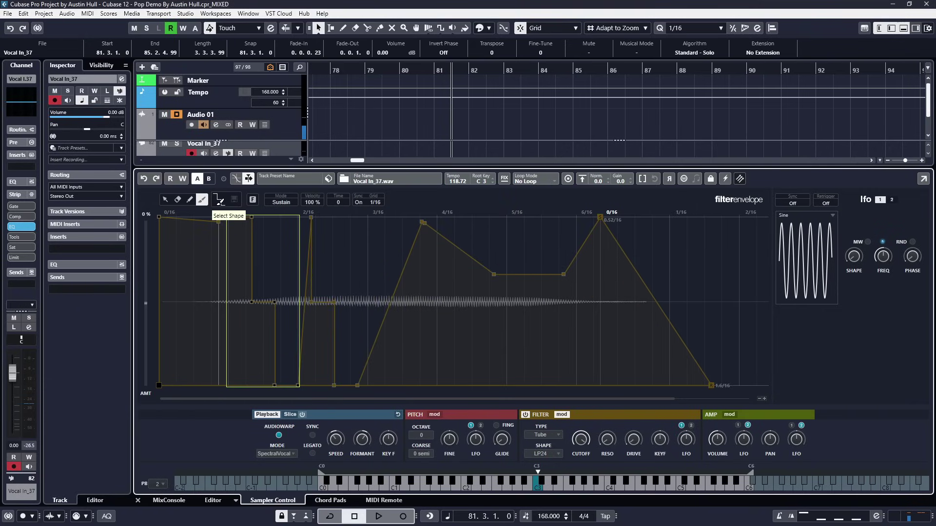
drag(229, 292, 626, 293)
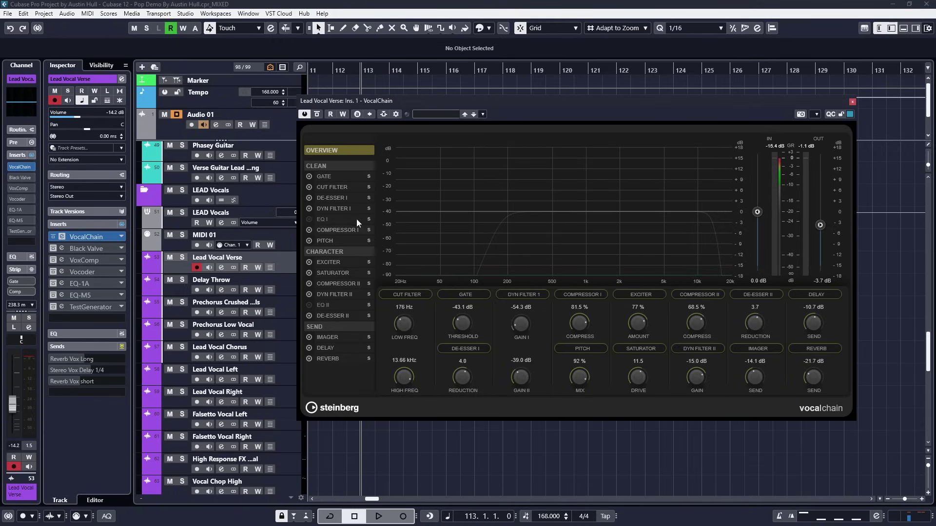
- Open the Compressor I module in VocalChain on Lead Vocal Verse and look through its compressor types
click(341, 228)
click(674, 295)
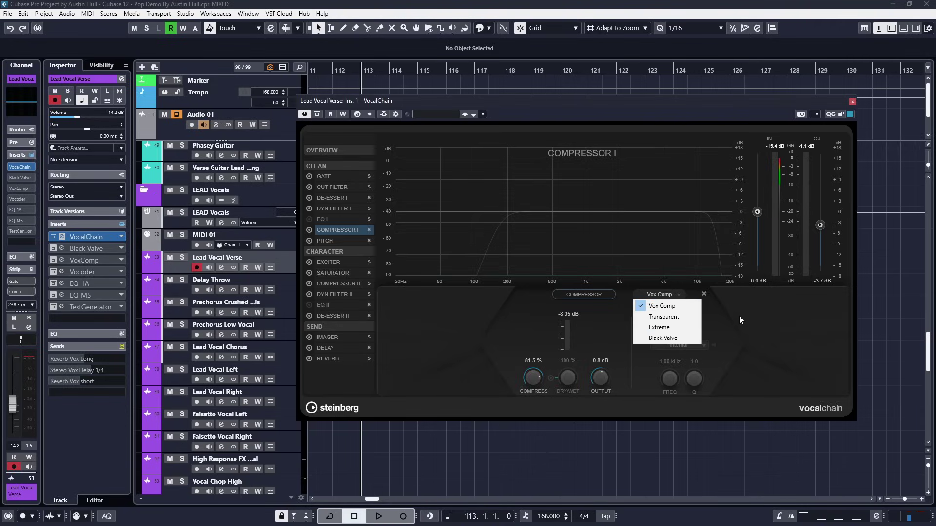
click(663, 315)
click(664, 295)
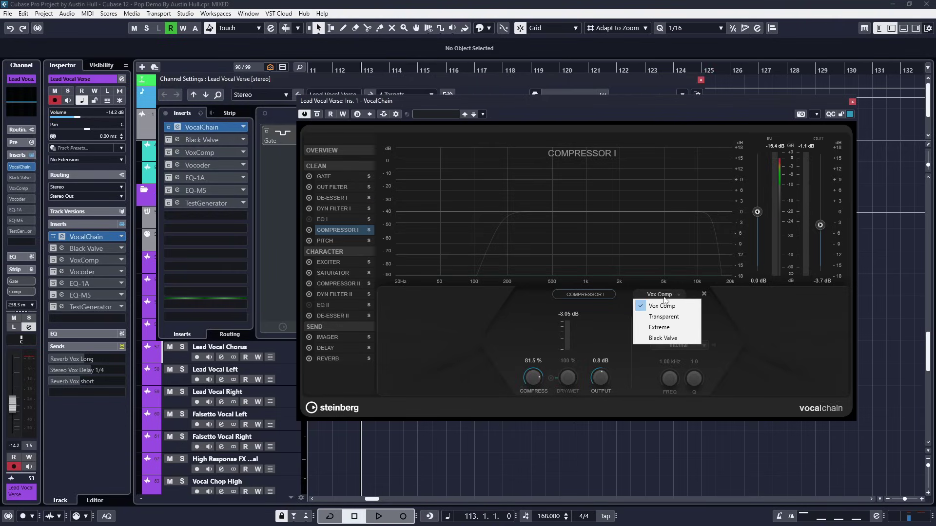
- Close VocalChain and bypass it on Lead Vocal Verse, bring up the Black Valve compressor and start playback
click(852, 101)
click(177, 140)
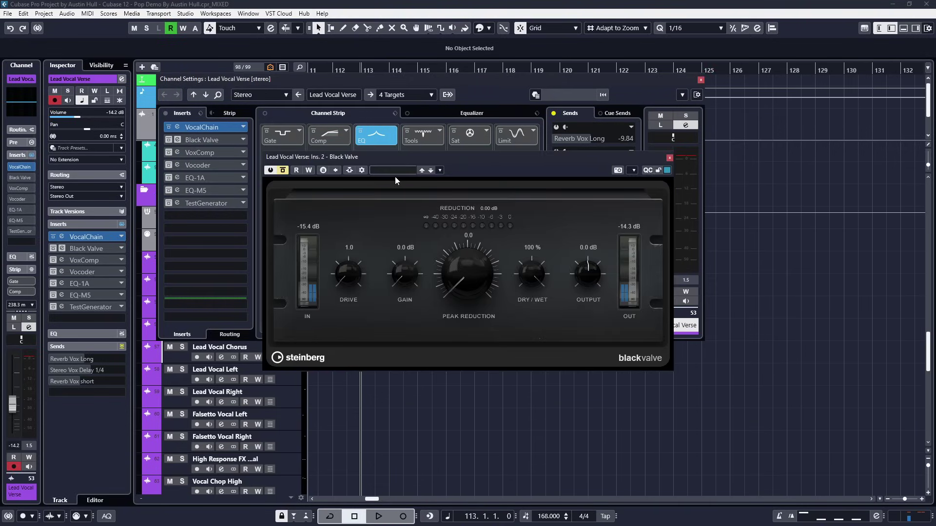
drag(404, 156, 482, 139)
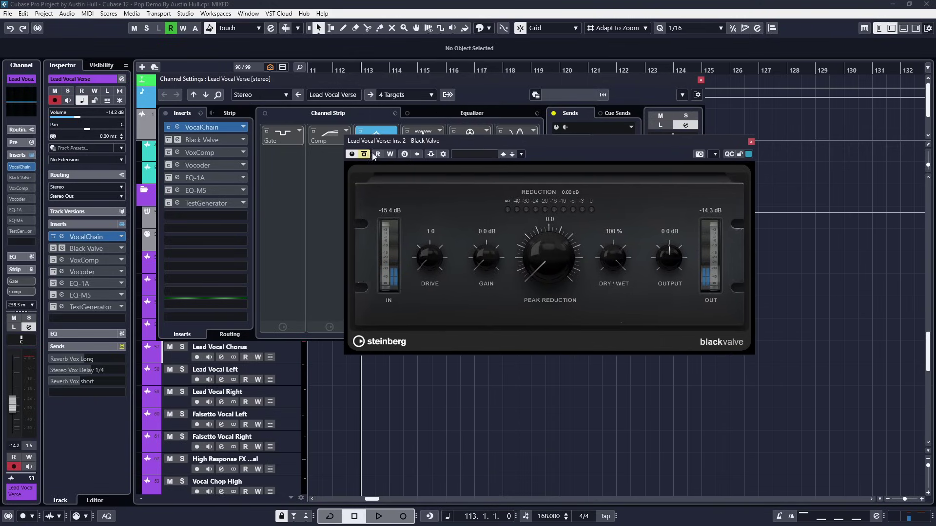
click(167, 127)
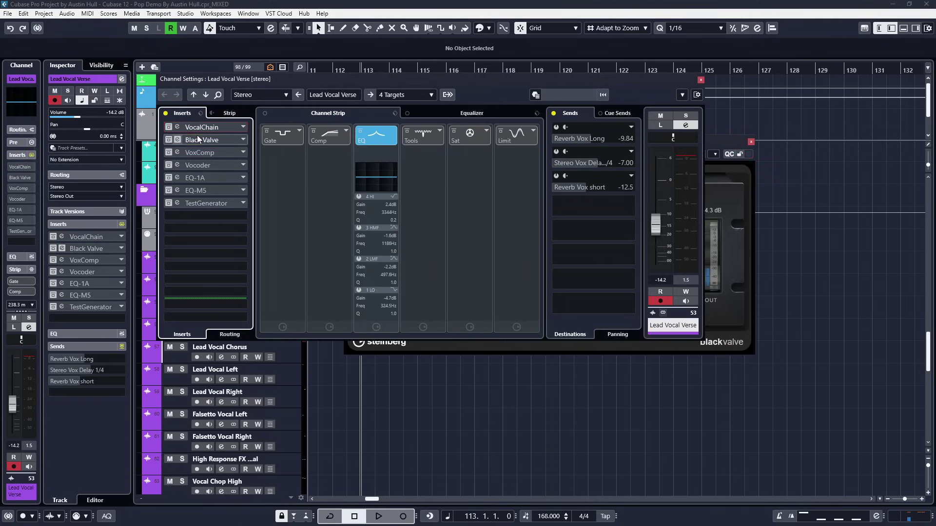
click(186, 140)
key(space)
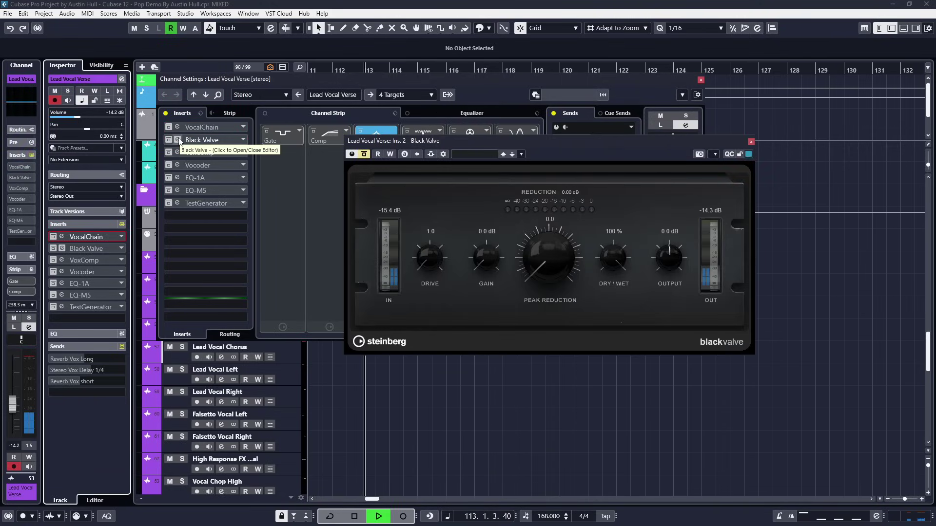
- Activate Black Valve, set peak reduction to about 7.1 and drive to about 4.7, and compare with bypass
click(364, 154)
drag(544, 235, 536, 200)
drag(434, 257, 437, 210)
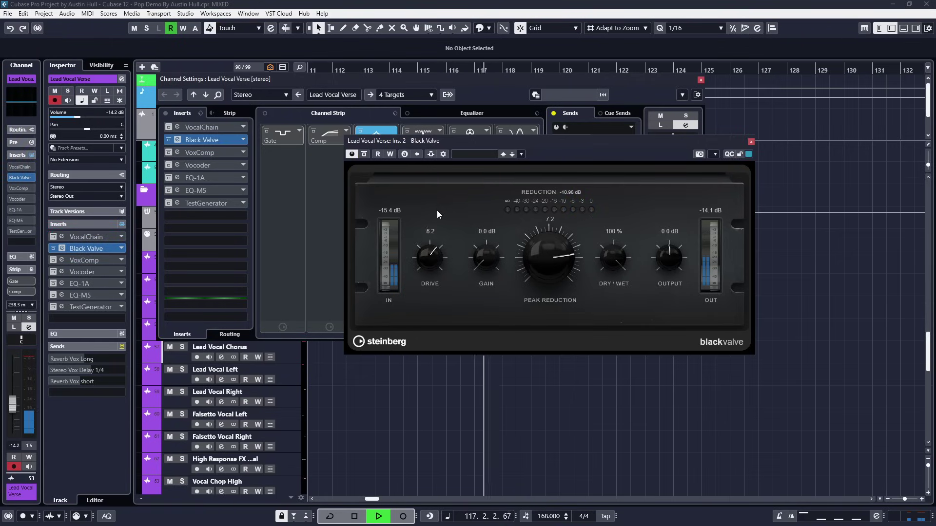
drag(548, 263, 545, 261)
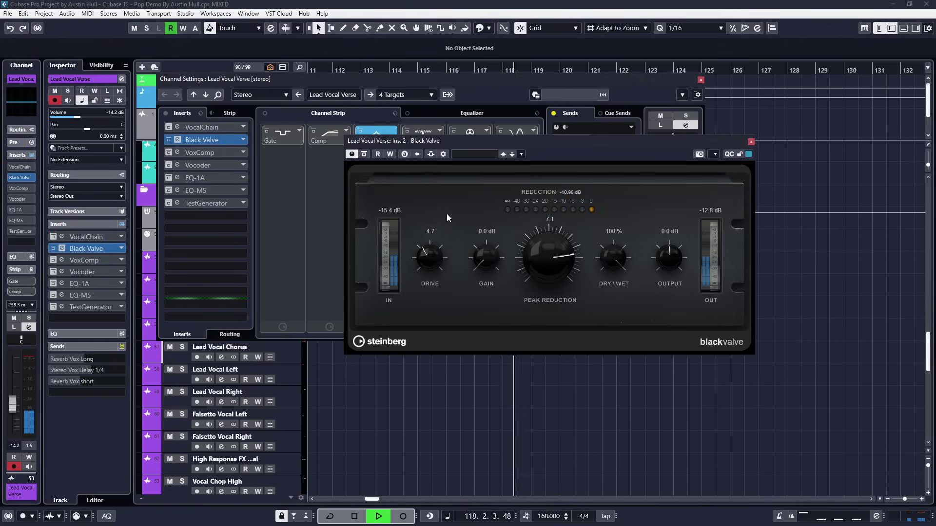
click(364, 154)
click(365, 155)
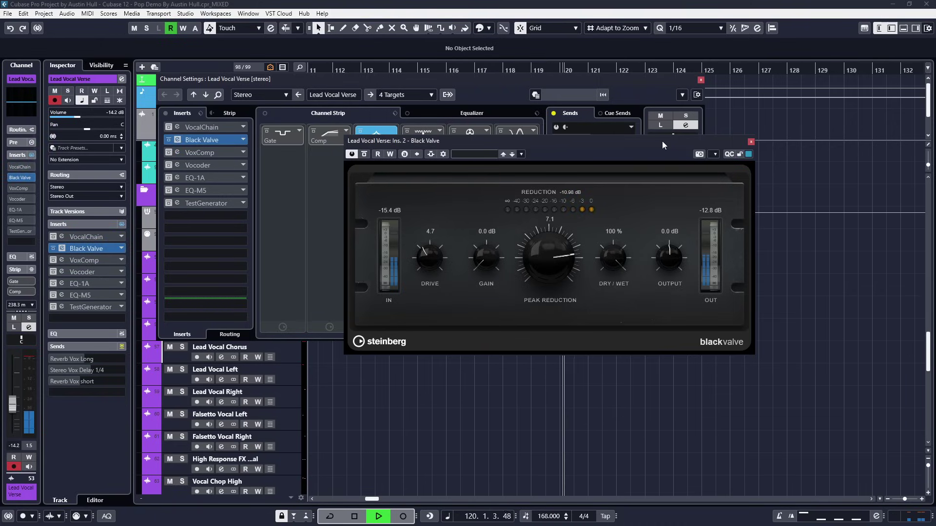
- Move Black Valve off the channel fader, raise Lead Vocal Verse's volume to about -3.4 dB and restart playback
drag(371, 141, 227, 154)
key(space)
drag(658, 235, 658, 206)
key(space)
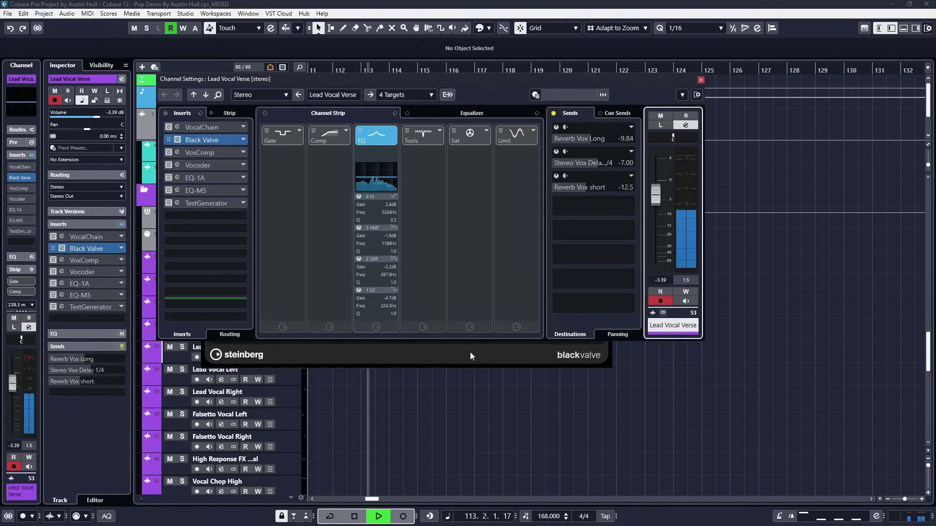
- Fine-tune Black Valve to about 9.2 peak reduction, 7.7 dB gain and 2.6 drive, comparing with bypass during playback
click(454, 346)
drag(398, 273, 413, 252)
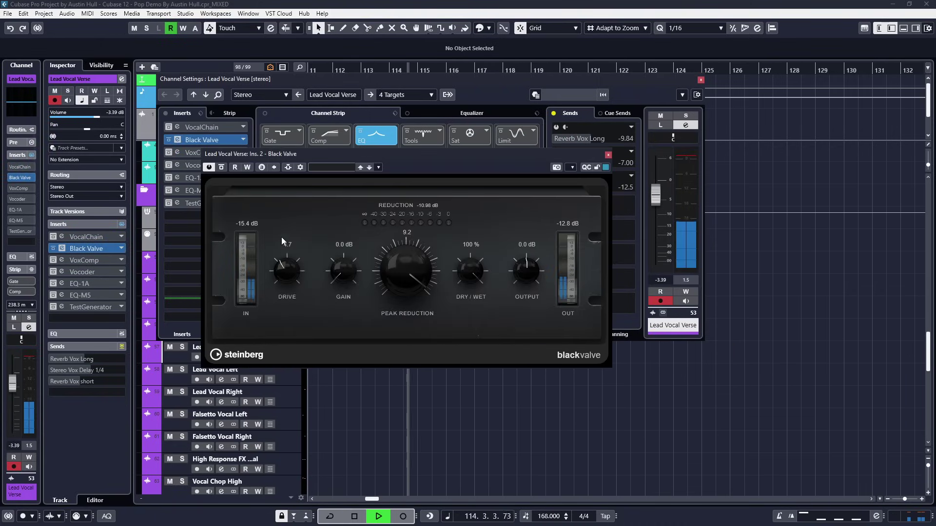
click(221, 167)
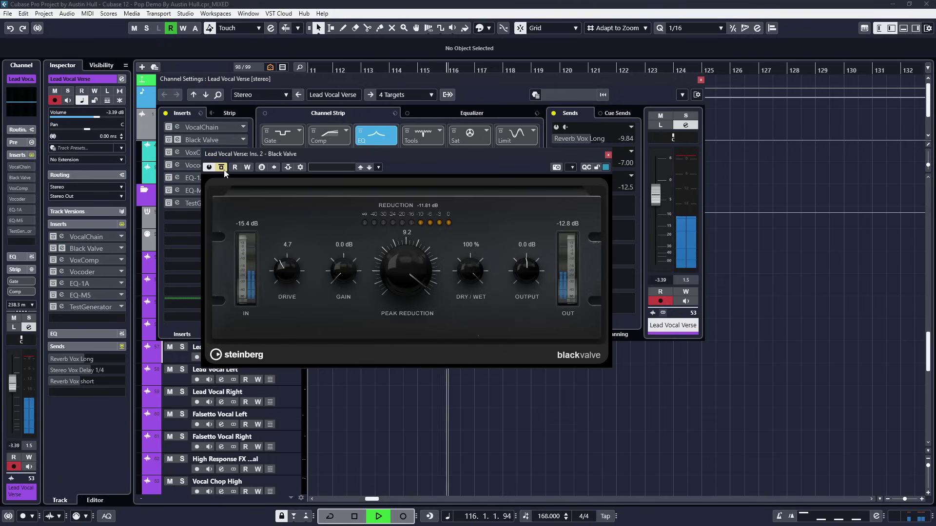
click(221, 167)
drag(350, 271, 347, 234)
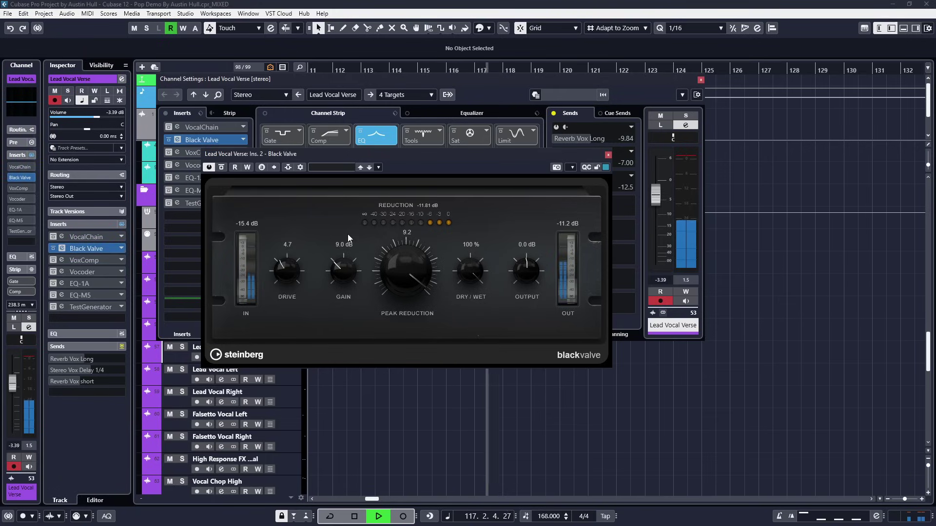
drag(429, 269, 419, 288)
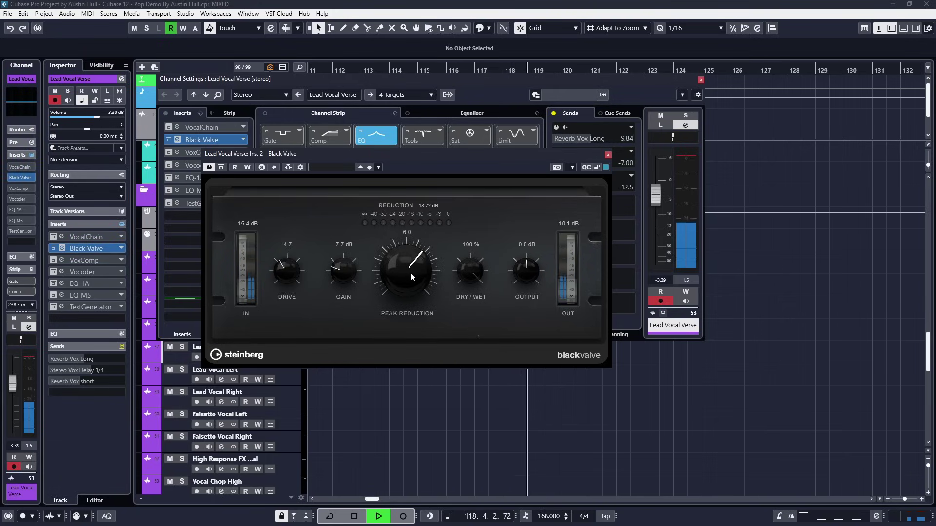
drag(287, 271, 282, 290)
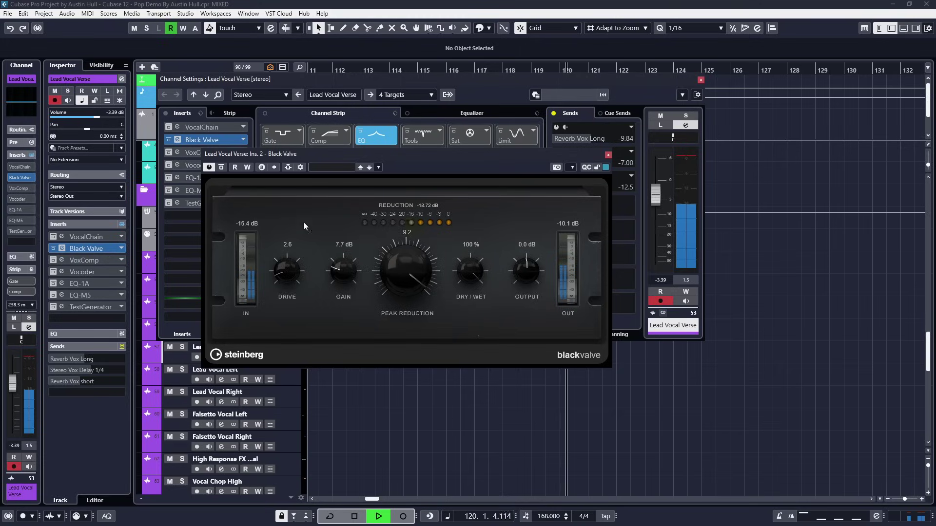
key(space)
- Bypass Black Valve on Lead Vocal Verse, activate VoxComp and open its editor
click(174, 140)
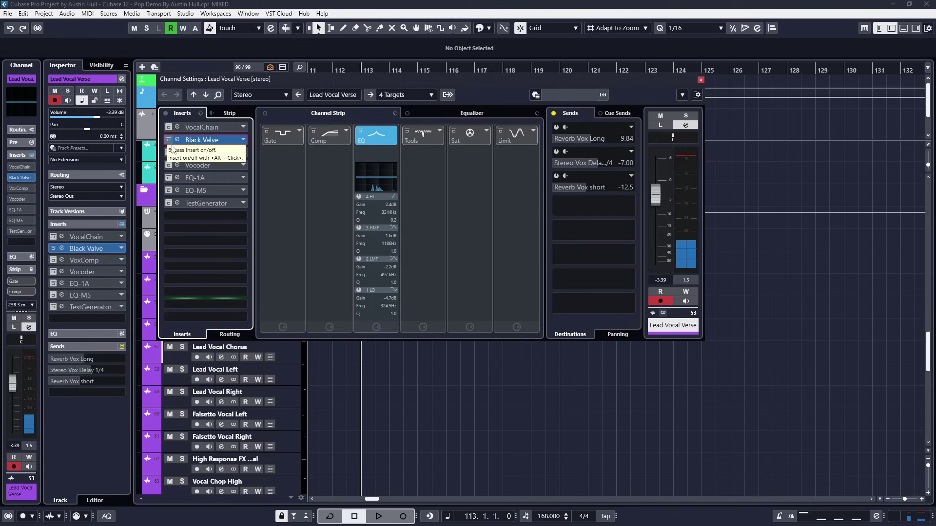
click(173, 152)
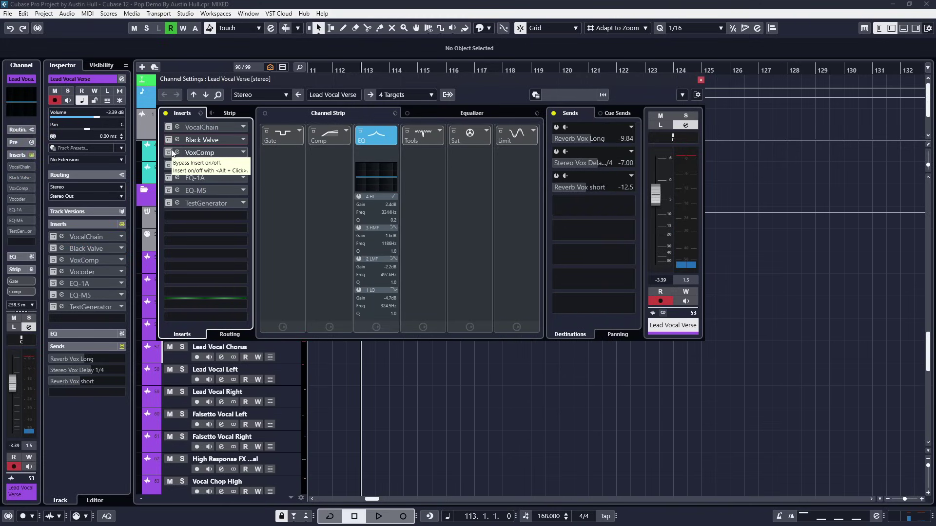
click(177, 152)
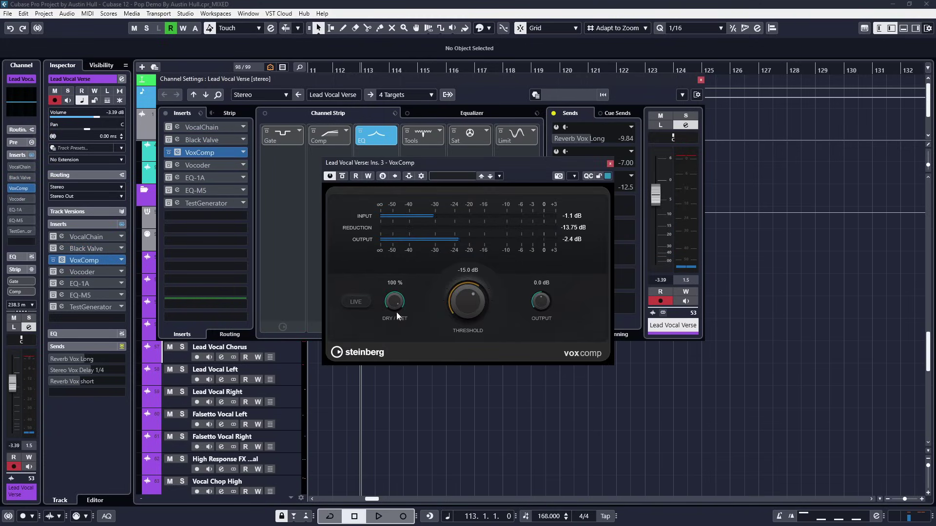
- During playback, lower VoxComp's threshold to about -32 dB and its output to about -6 dB, comparing with bypass
key(space)
drag(467, 317, 455, 344)
drag(542, 304, 538, 312)
click(342, 177)
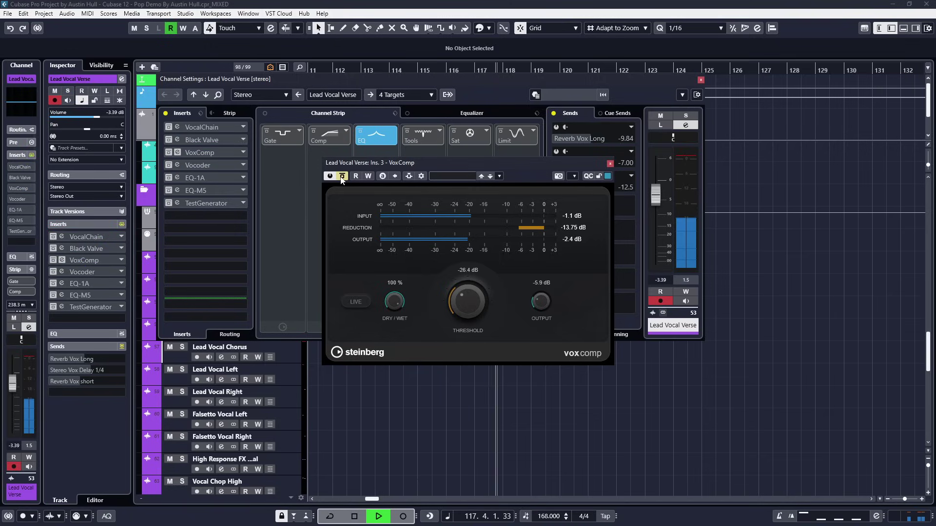
click(342, 176)
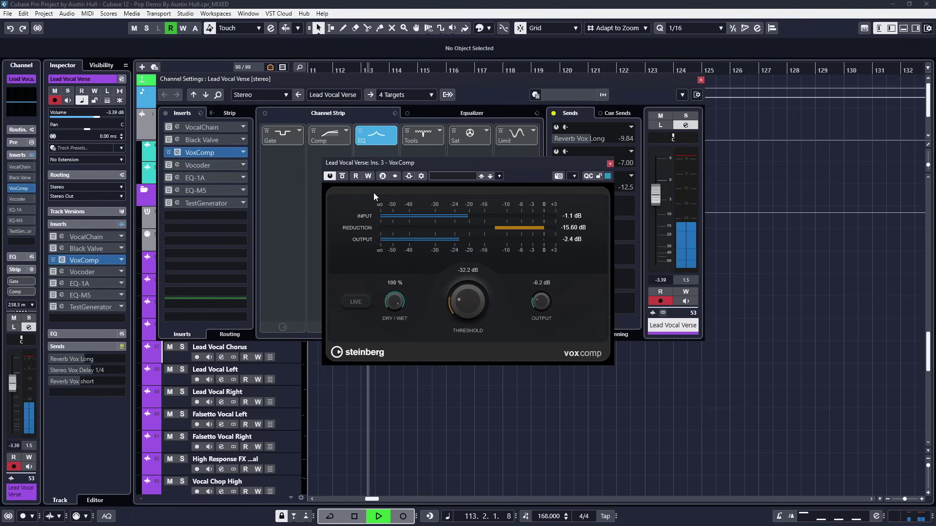
- Lower VoxComp's threshold further to -40 dB, toggling bypass to compare, and stop playback
click(343, 176)
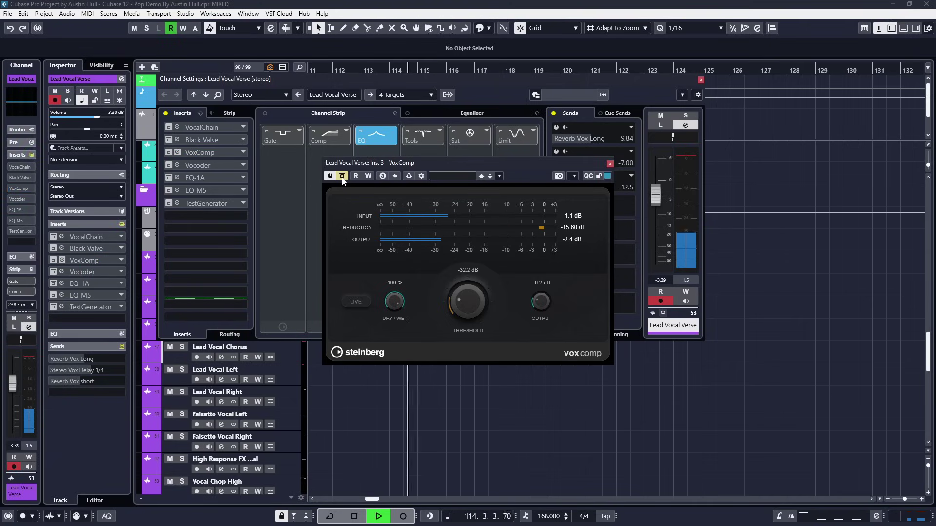
click(343, 177)
mouse_move(456, 302)
mouse_down()
mouse_move(463, 270)
mouse_move(454, 316)
mouse_up()
click(342, 176)
click(342, 177)
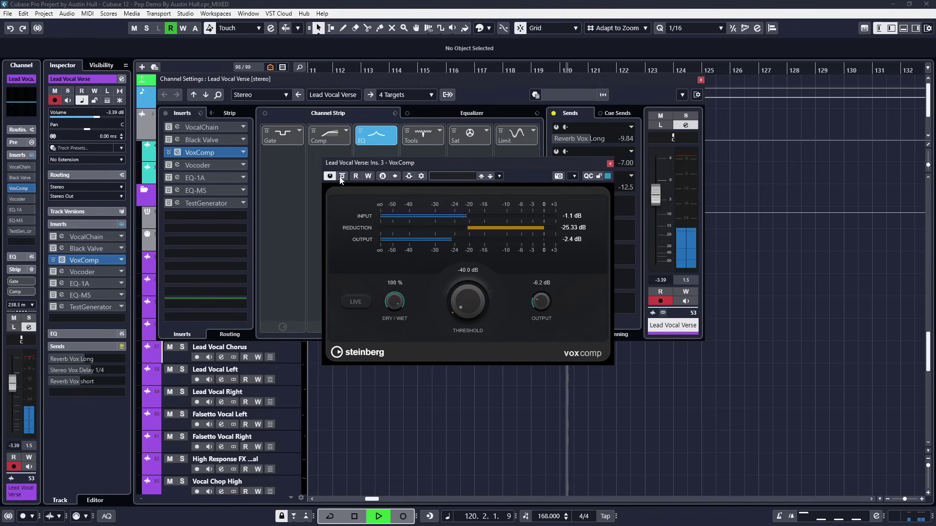
key(space)
- Open the Vocoder on Lead Vocal Verse below the vocal events, start playback and set Gap Thru to 18%
click(618, 353)
click(62, 272)
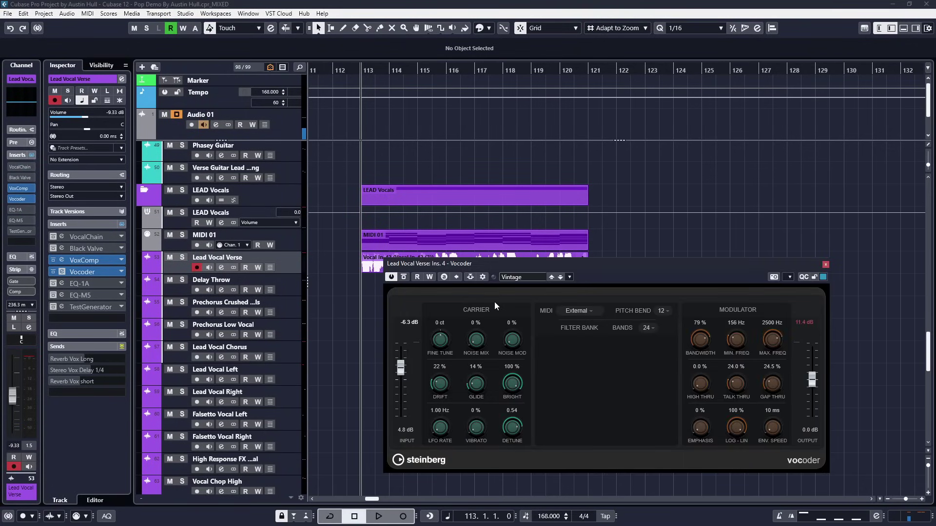
drag(493, 266, 416, 292)
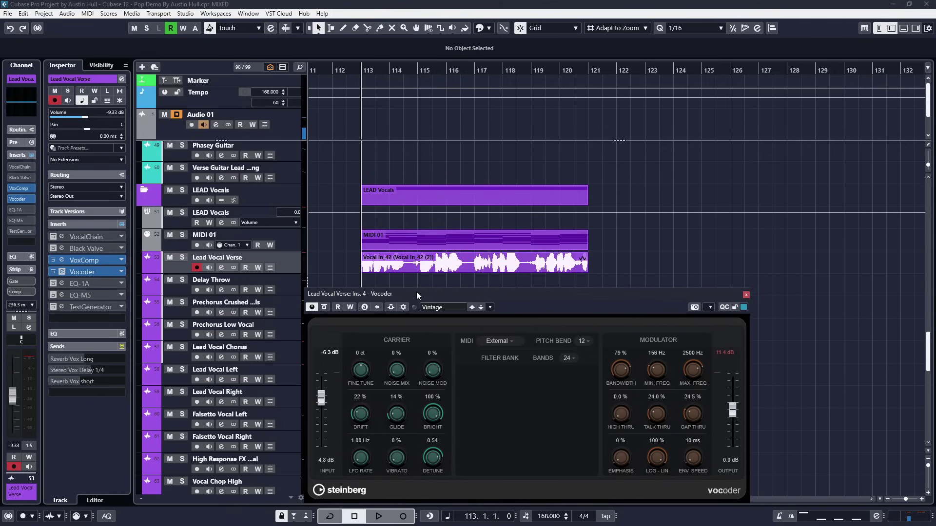
key(space)
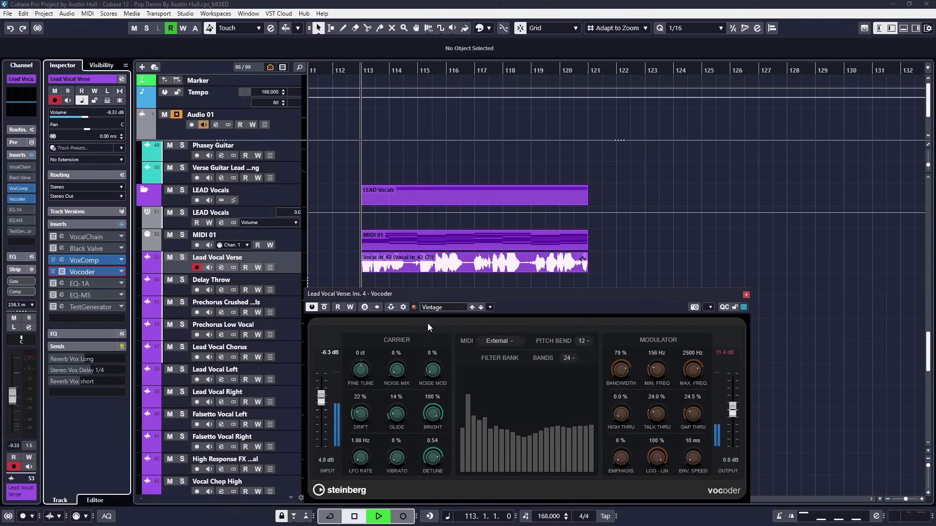
drag(659, 415, 691, 425)
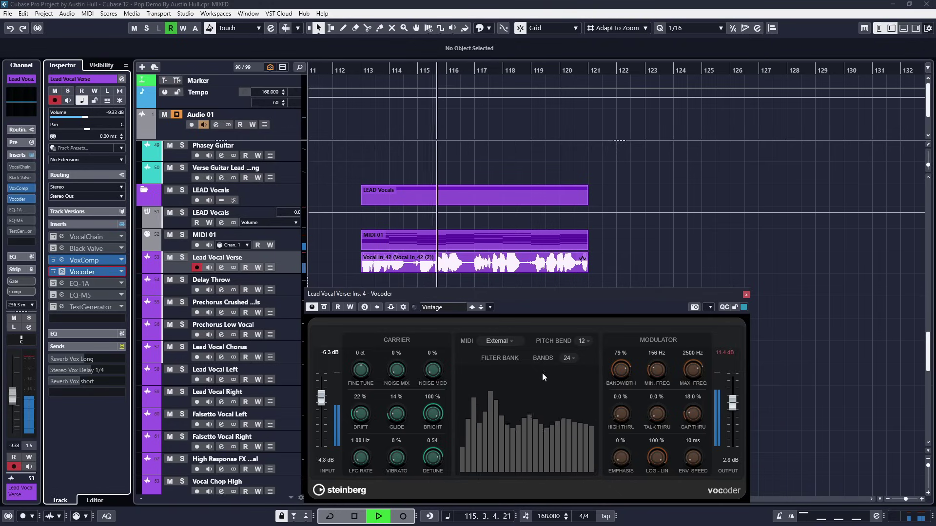
- Try the Vocoder's filter bank with 14, 2 and 21 bands during playback
click(569, 358)
click(572, 250)
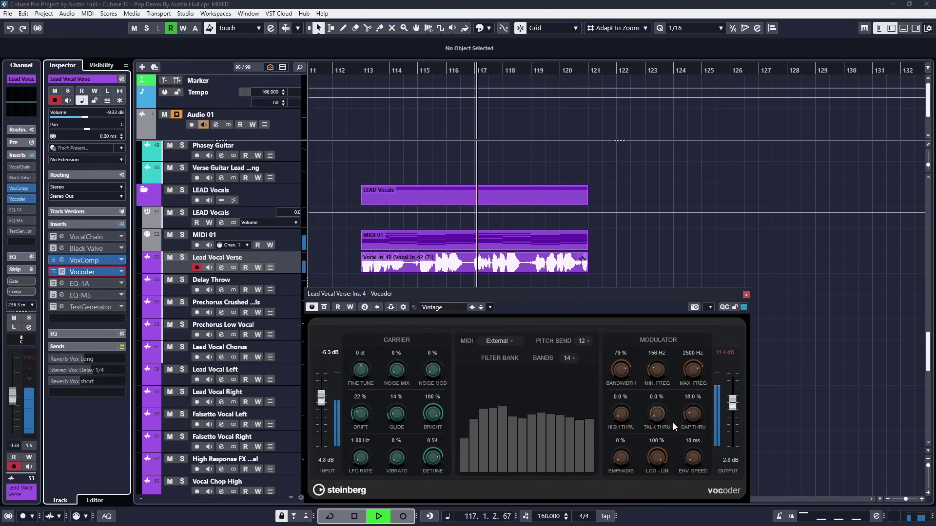
click(569, 359)
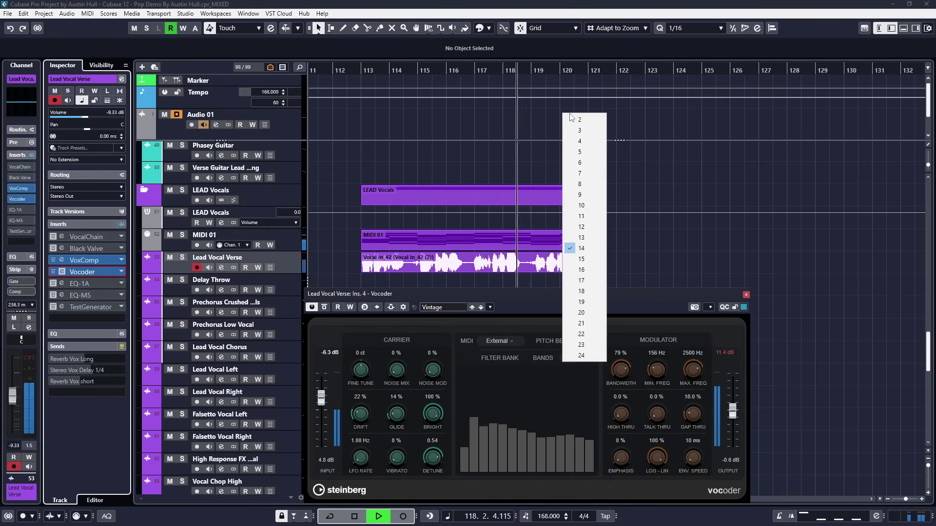
click(580, 120)
click(567, 358)
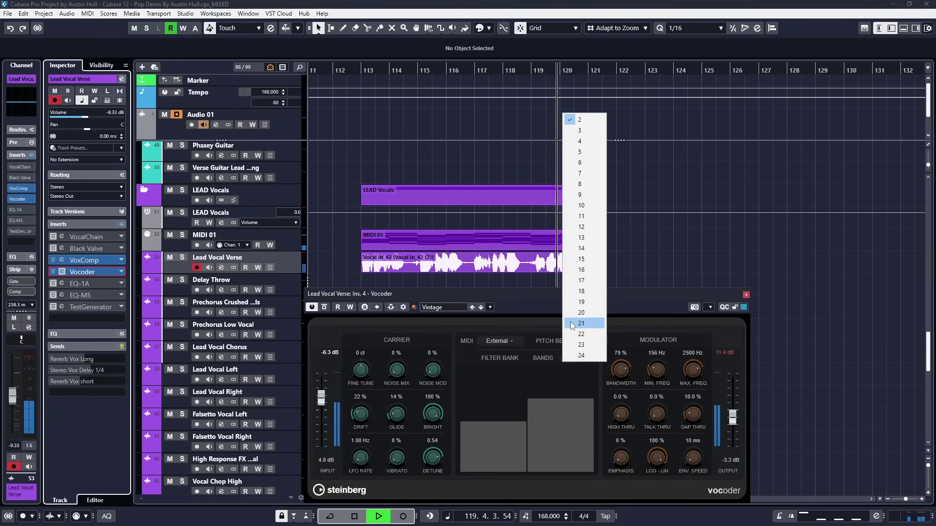
click(570, 323)
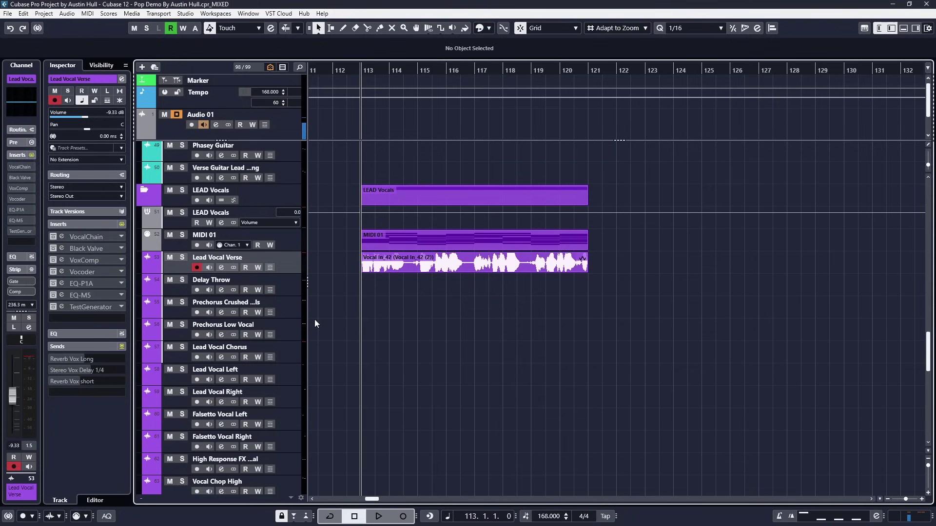
- Open EQ-P1A and EQ-M5 one above the other, try EQ-P1A's low boost and set its low frequency to 50 Hz
click(105, 283)
click(91, 295)
drag(398, 193, 406, 384)
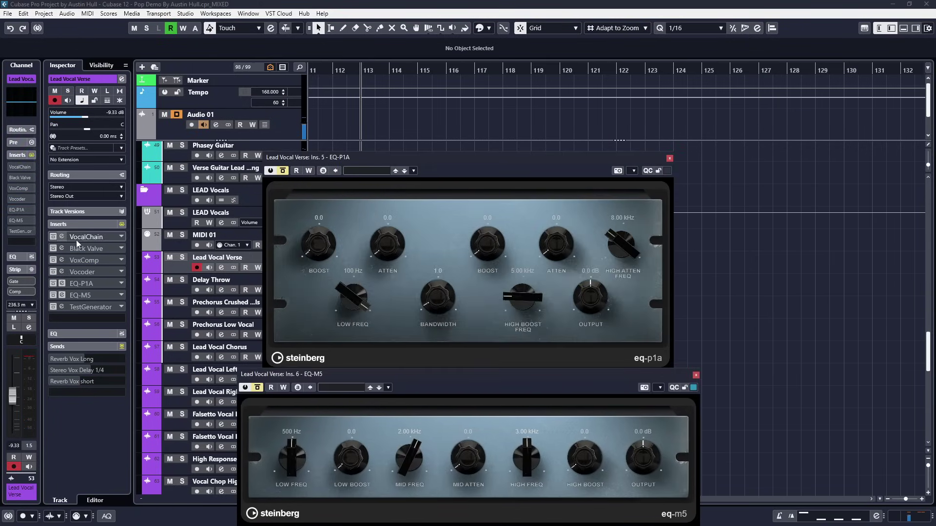
drag(448, 159, 456, 127)
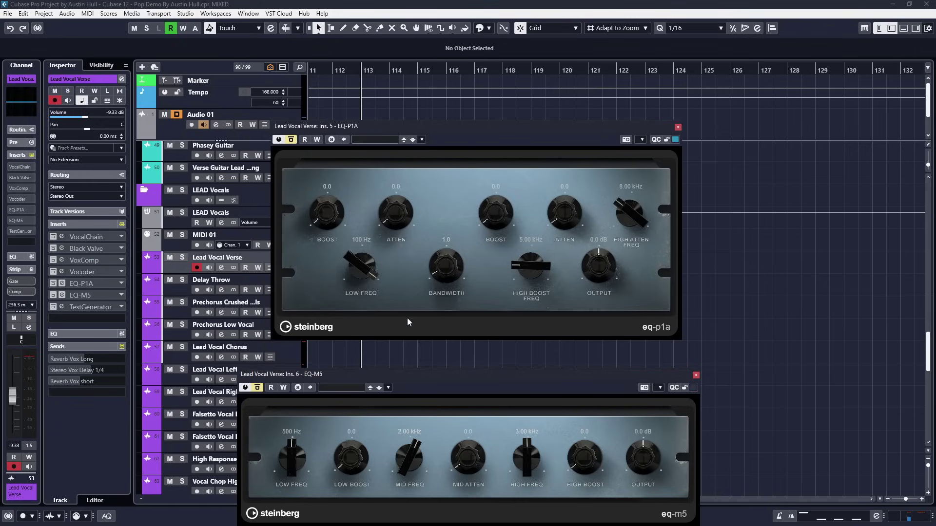
drag(407, 375, 410, 334)
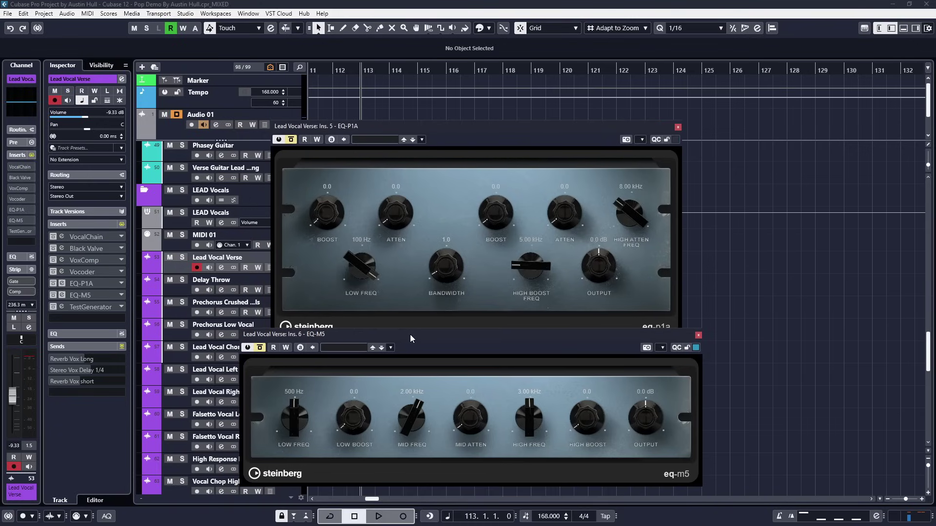
click(322, 215)
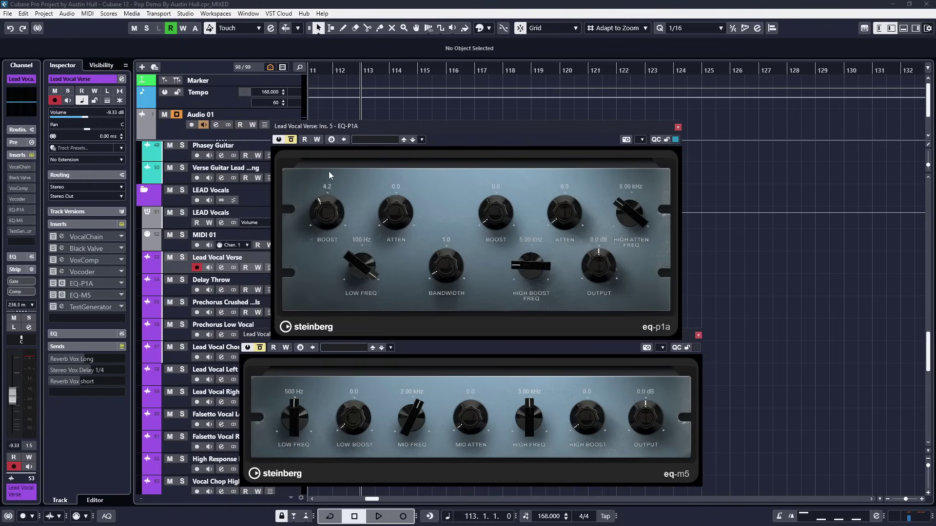
mouse_move(364, 281)
mouse_down()
mouse_move(370, 237)
mouse_move(344, 347)
mouse_move(358, 272)
mouse_up()
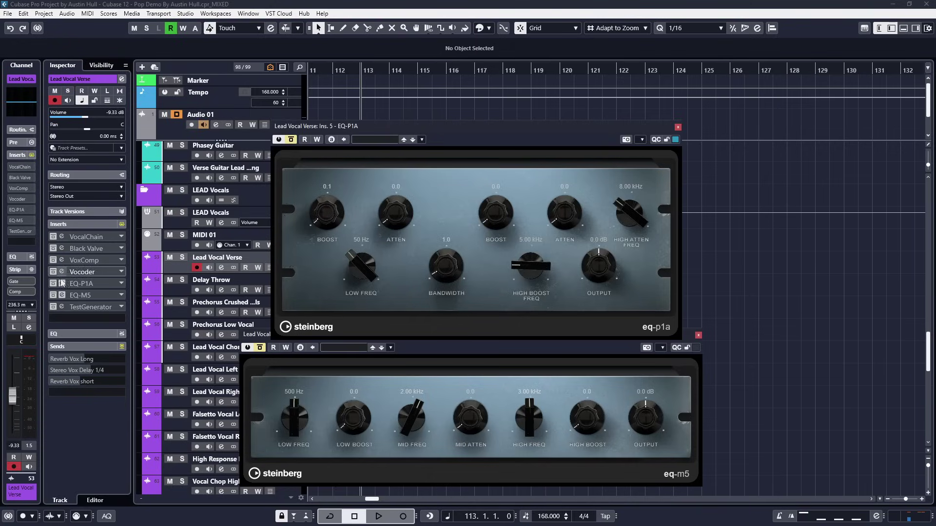
- Close both equalizer editors, view the TestGenerator plug-in's interface and close it
click(73, 283)
click(80, 295)
click(89, 307)
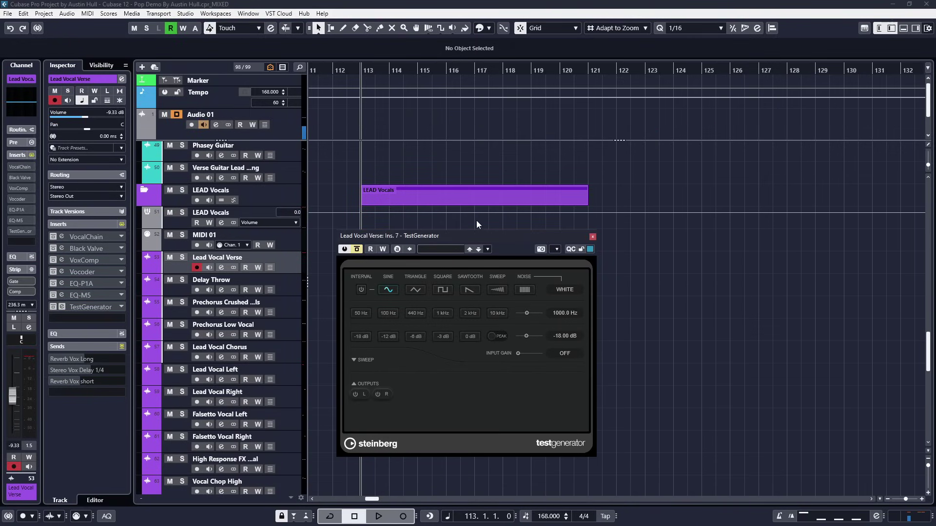
click(592, 238)
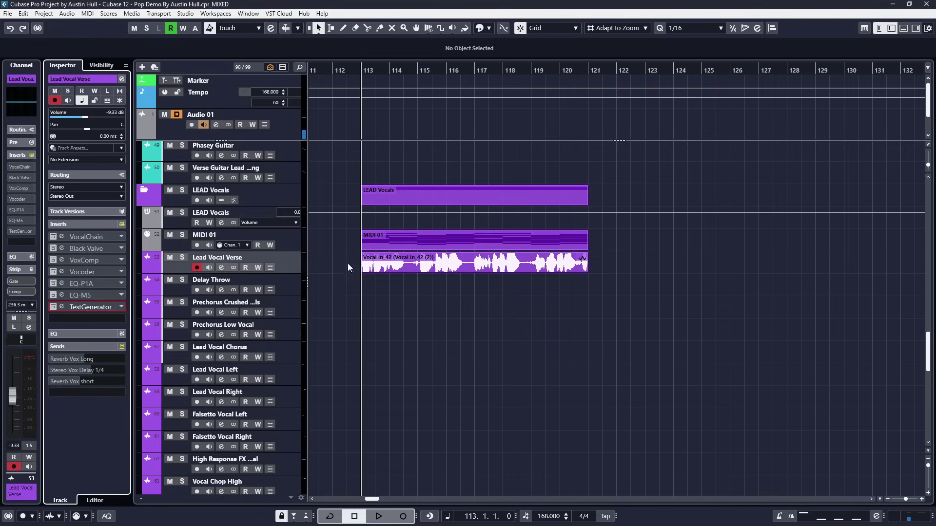
- Load Arpache SX as the first MIDI insert on MIDI 01, and try its Sequencer mode before returning to Arpeggiator
click(241, 239)
click(81, 287)
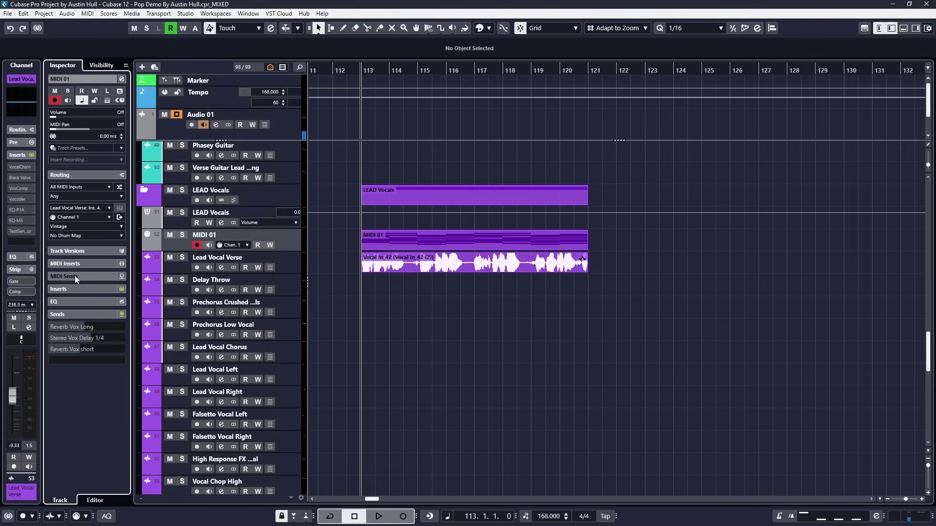
click(73, 264)
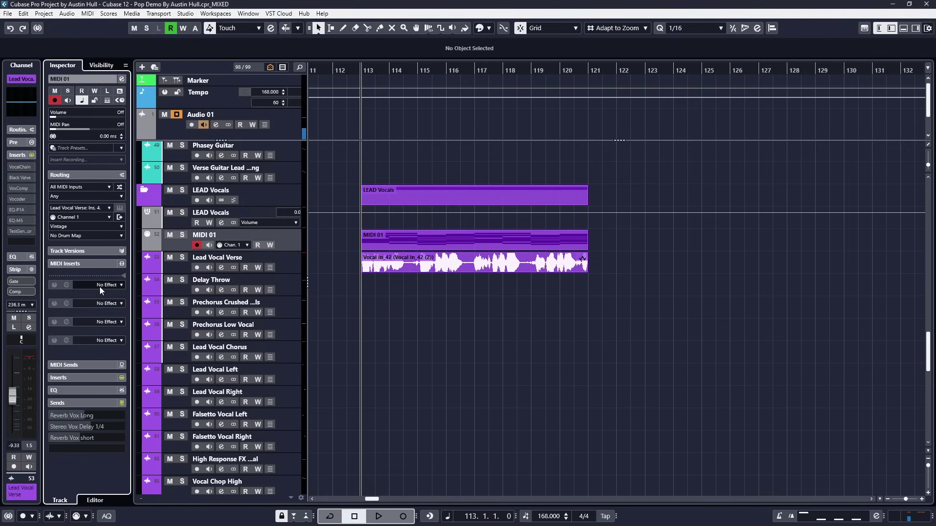
click(100, 287)
click(103, 352)
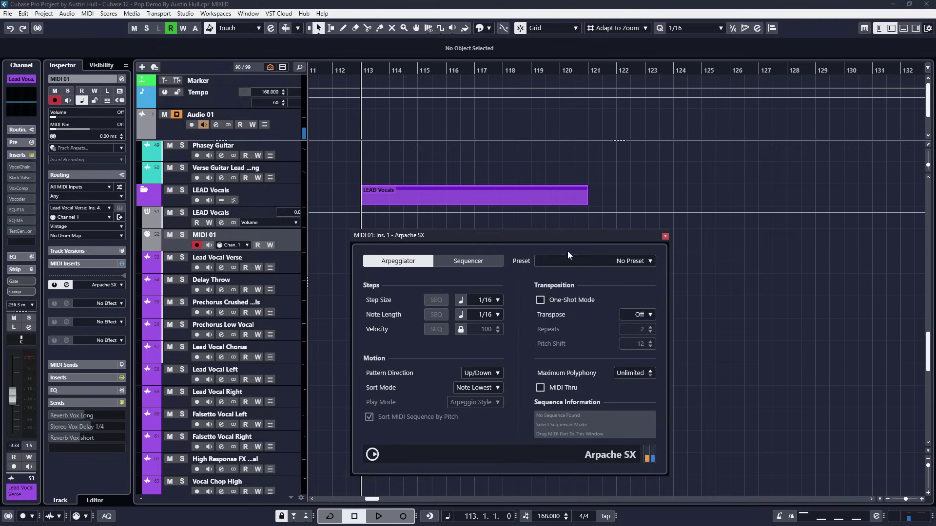
click(397, 183)
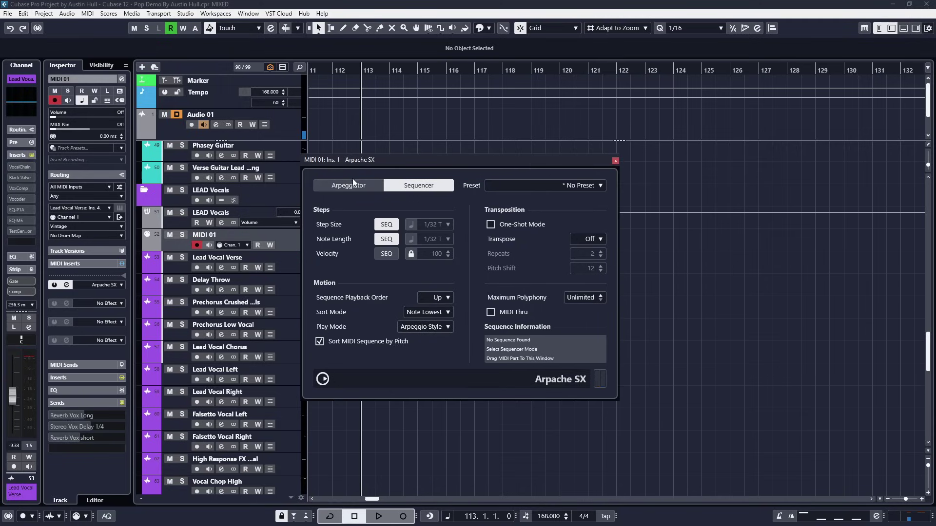
click(333, 186)
- Replace Arpache SX with Chorder in the first MIDI insert of MIDI 01
click(107, 286)
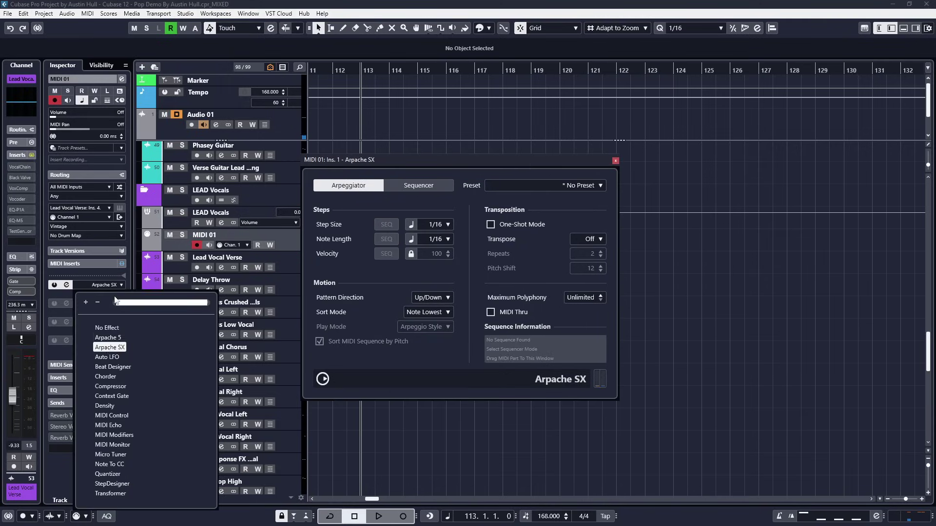
key(Escape)
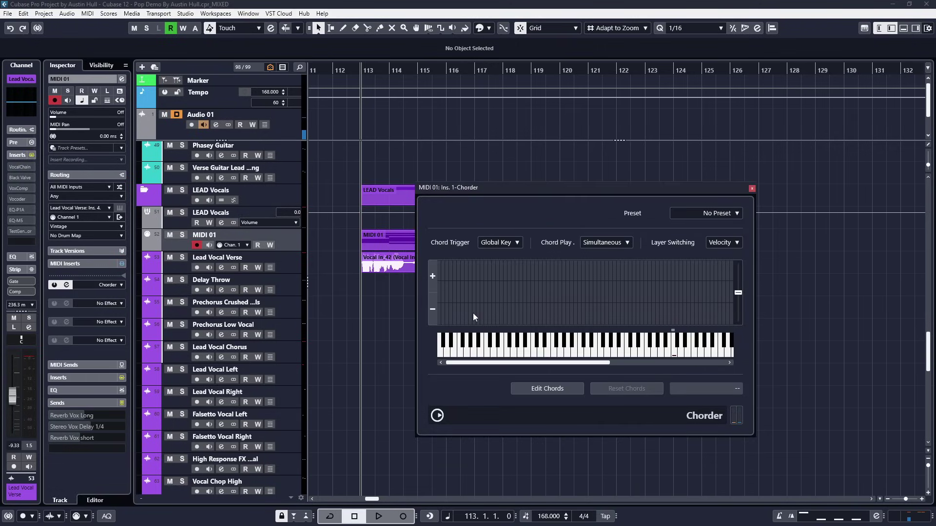
scroll(517, 342, down, 5)
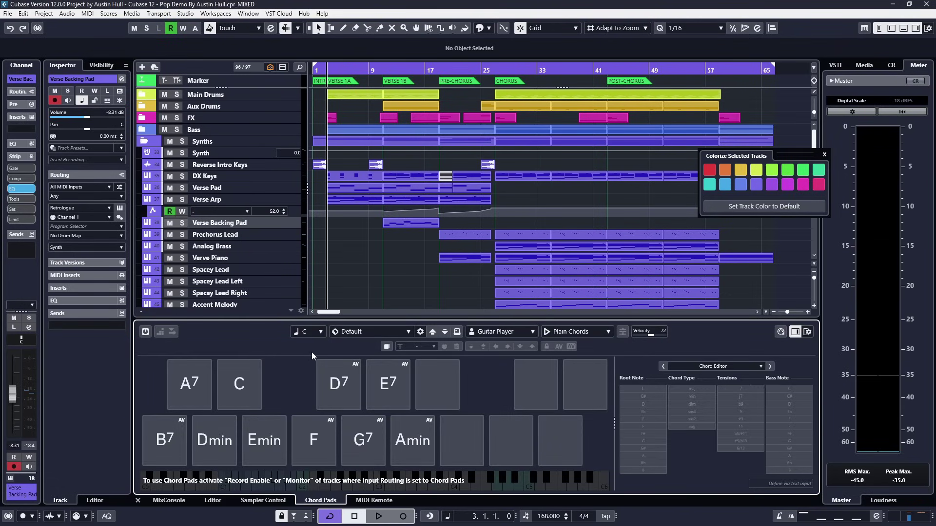
- Play the D7 chord pad and show the Circle of Fifths beside a widened pad area
click(338, 385)
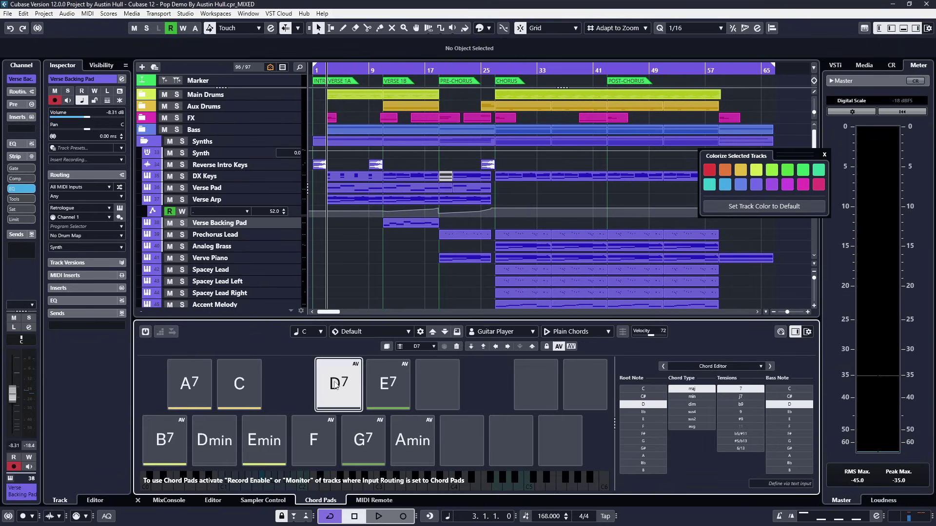
click(760, 366)
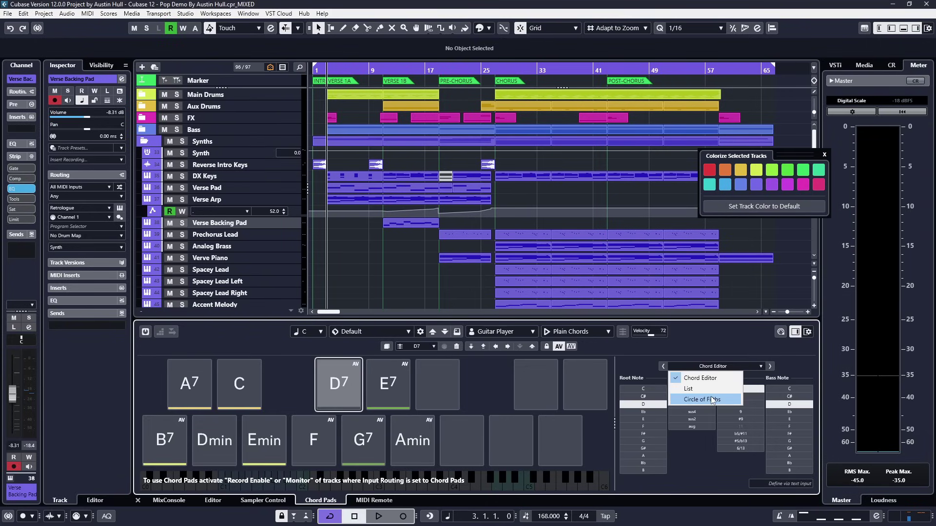
click(702, 395)
drag(614, 369, 664, 369)
- Try the adaptive voicings setting on the A7, C, B7, Dmin and Emin chord pads
click(272, 382)
mouse_move(272, 382)
mouse_down()
mouse_move(275, 438)
mouse_move(195, 385)
mouse_move(167, 439)
mouse_up()
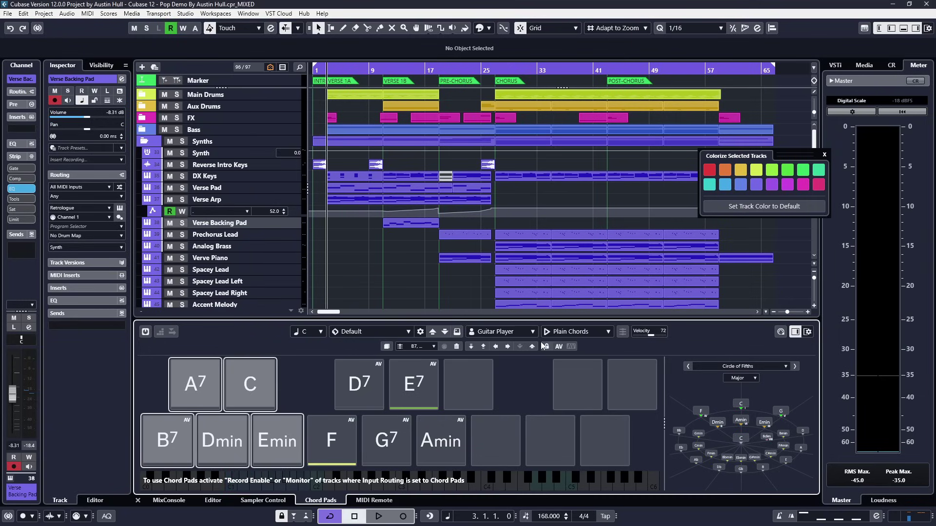
click(559, 346)
click(558, 348)
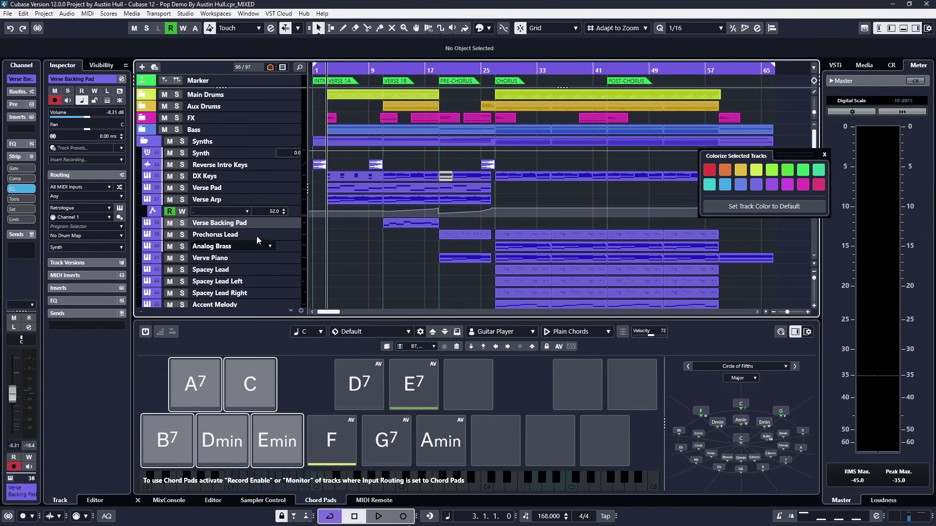
- Add a chord track directly below Verse Backing Pad
right_click(243, 227)
mouse_move(289, 232)
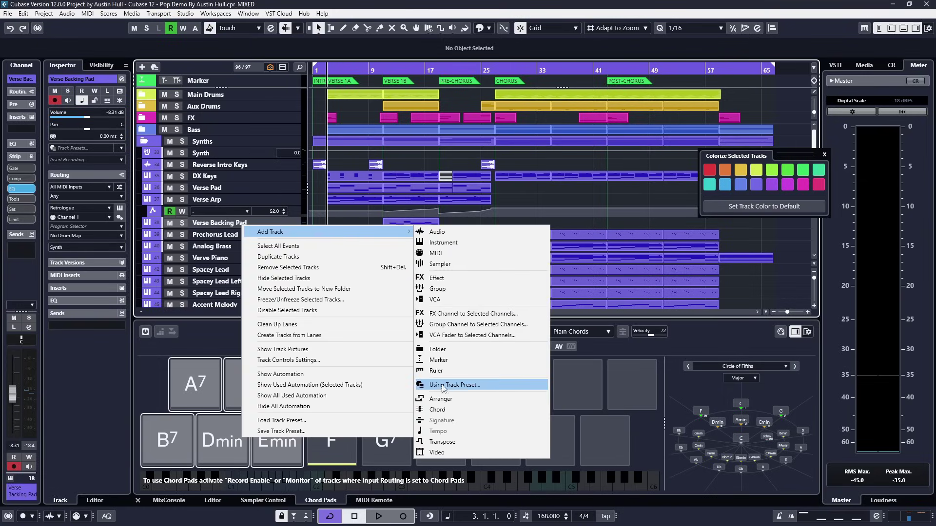
click(437, 409)
key(h)
key(h)
key(h)
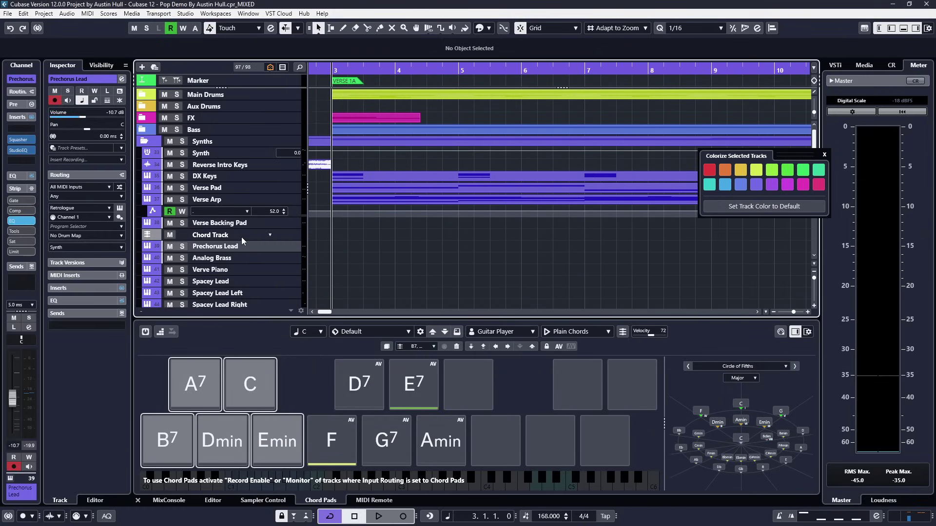
scroll(384, 264, left, 3)
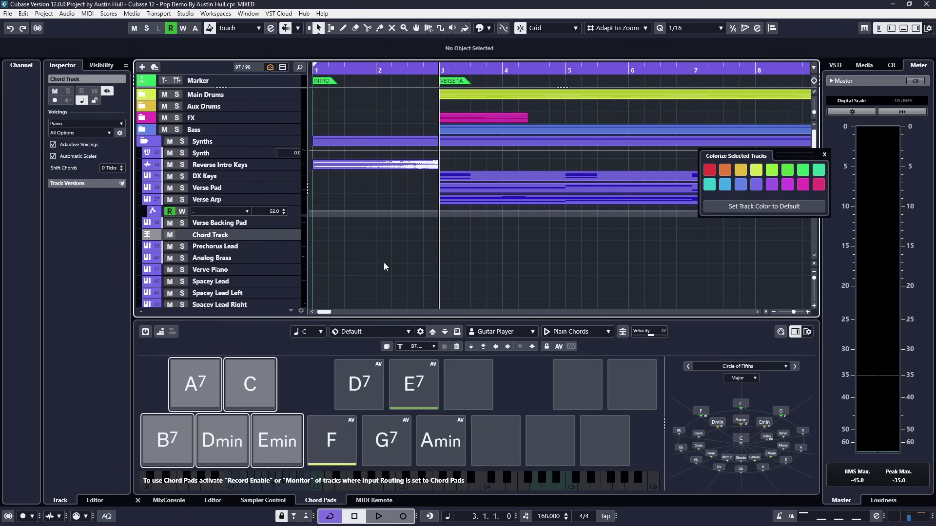
- Enter F, D7, G7, E7 and Amin on the chord track with chord pad step input, and place another D7 at bar 2
click(160, 332)
click(336, 441)
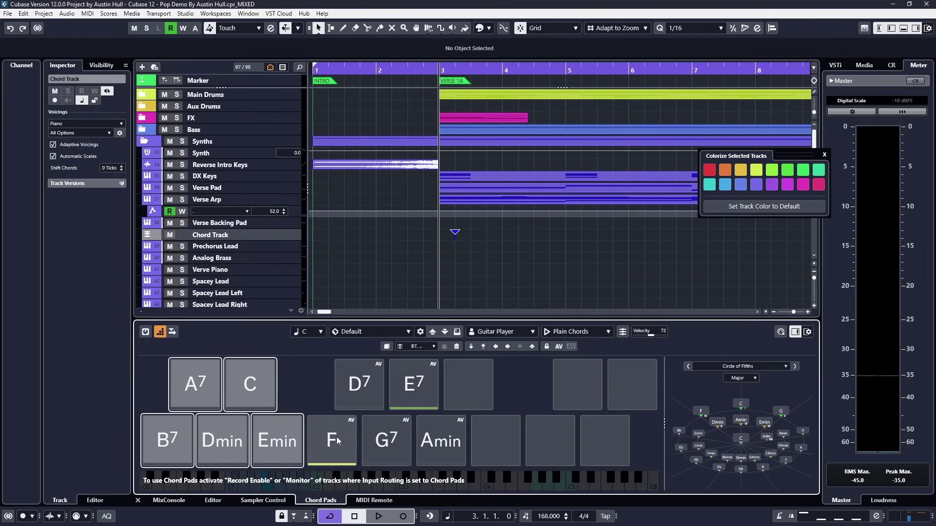
click(359, 385)
click(386, 441)
click(414, 385)
click(440, 441)
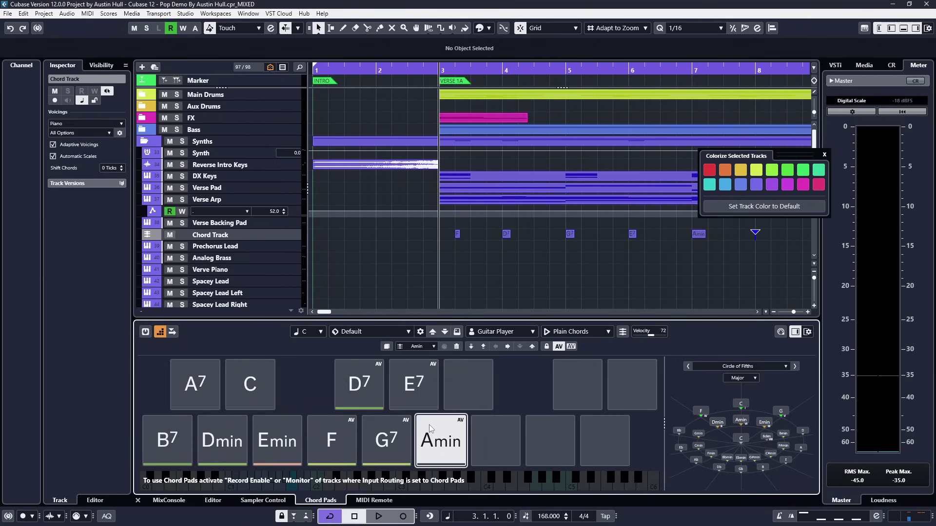
drag(359, 385, 384, 256)
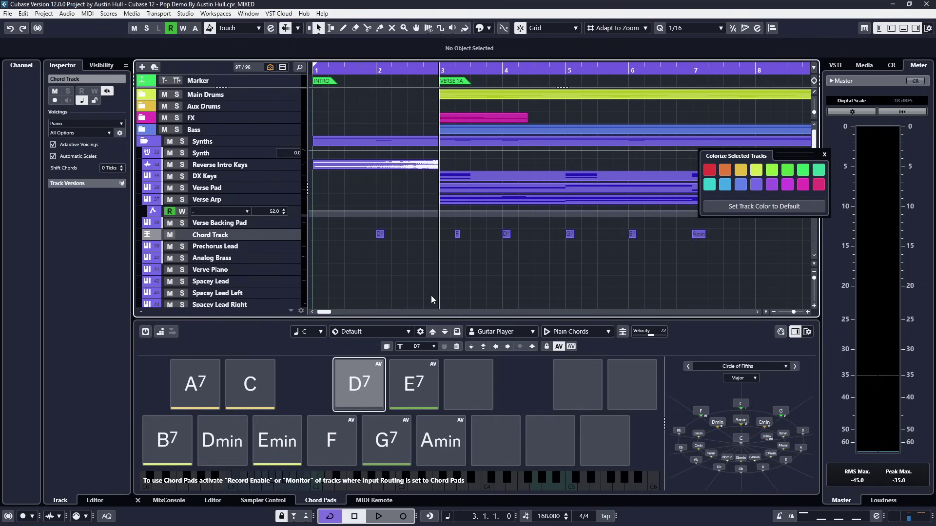
click(23, 13)
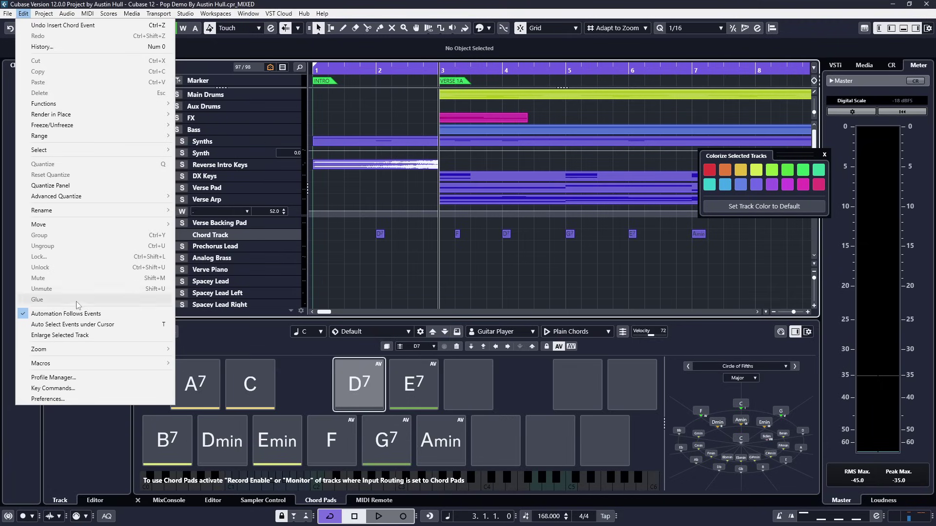
click(353, 300)
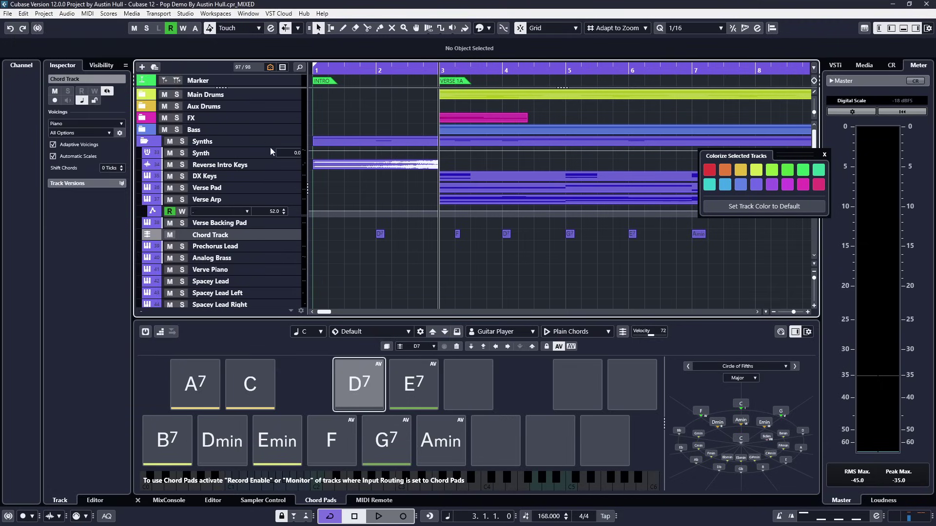
click(164, 15)
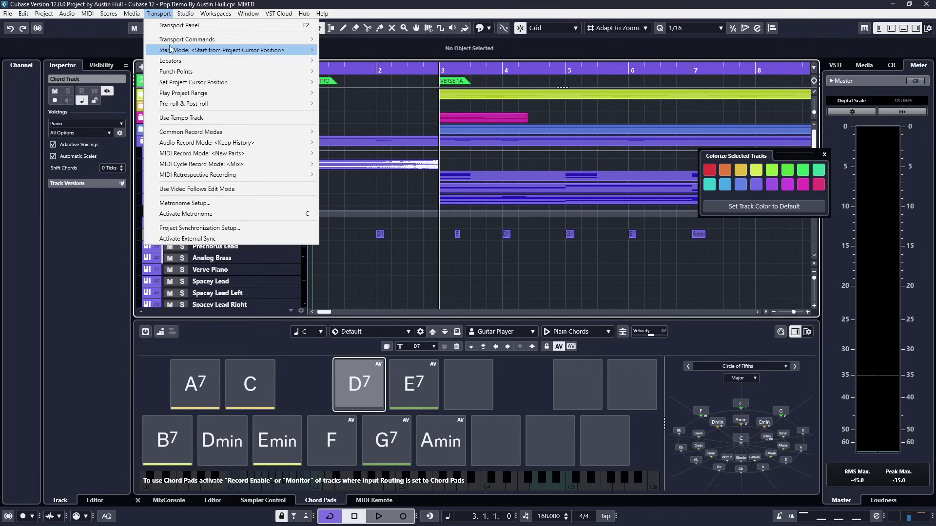
mouse_move(171, 51)
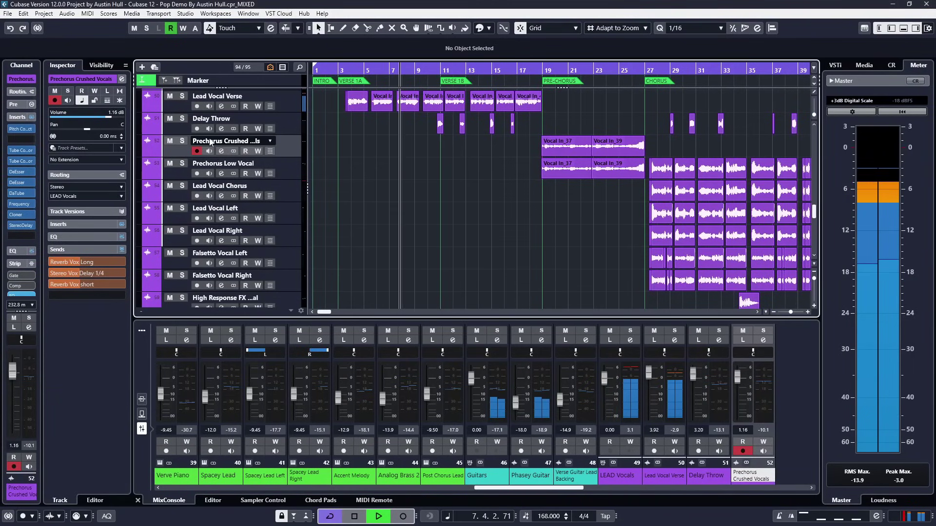
- Show the sends of the Lead Vocal Verse channel as Send Destination & Gain (Compact)
click(217, 98)
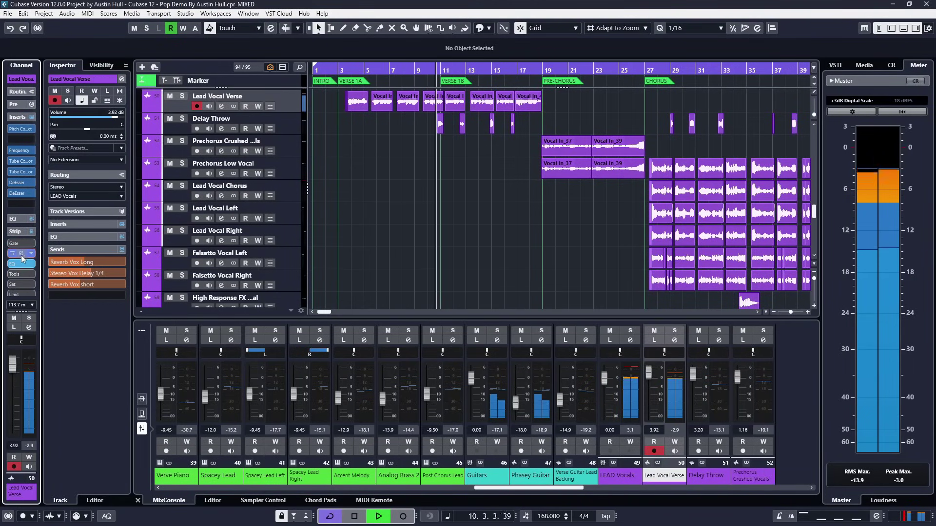
scroll(21, 253, down, 5)
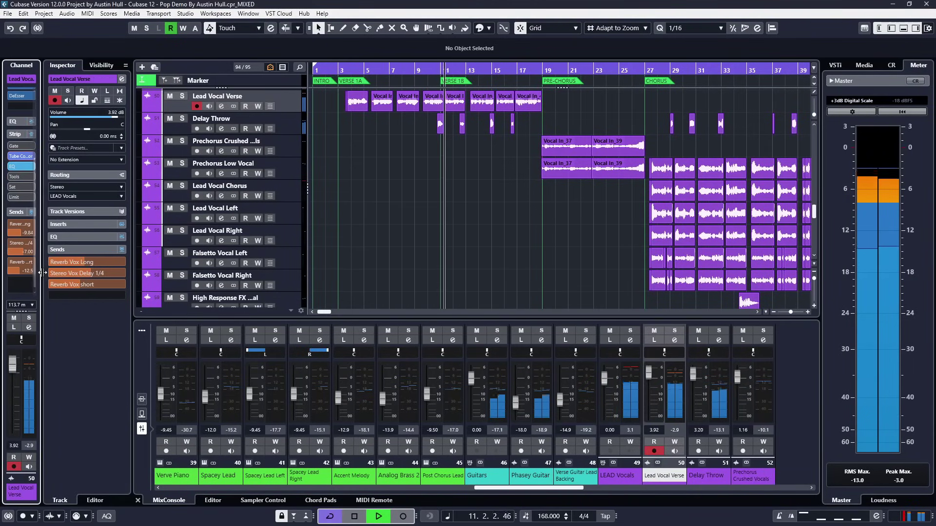
right_click(21, 240)
mouse_move(175, 371)
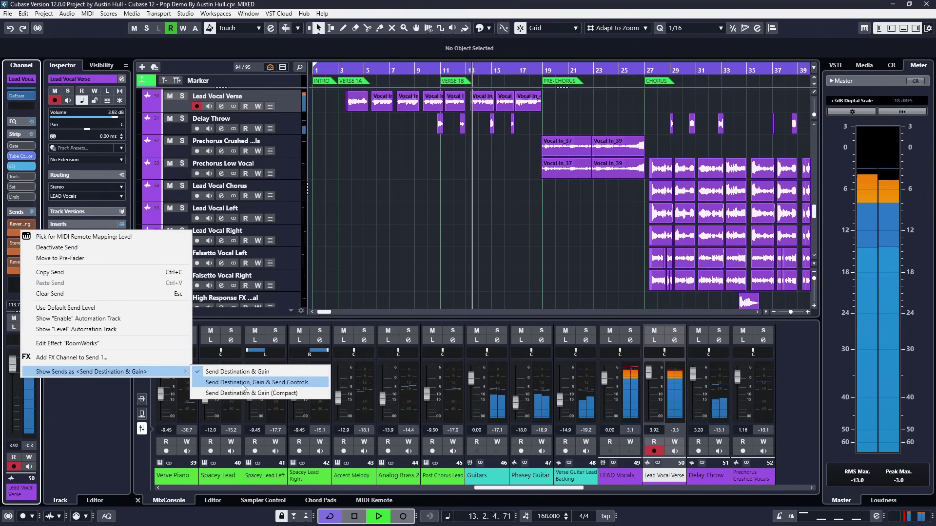
click(242, 383)
- Open Vocal In_42, the last Lead Vocal Verse clip, in the lower zone's sample editor
scroll(507, 236, right, 3)
key(ctrl+alt+e)
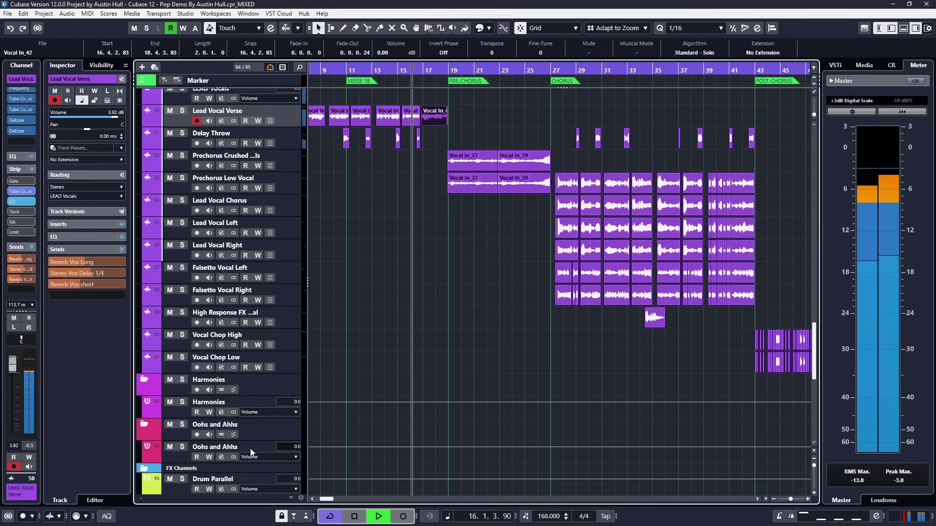
key(ctrl+alt+e)
click(213, 500)
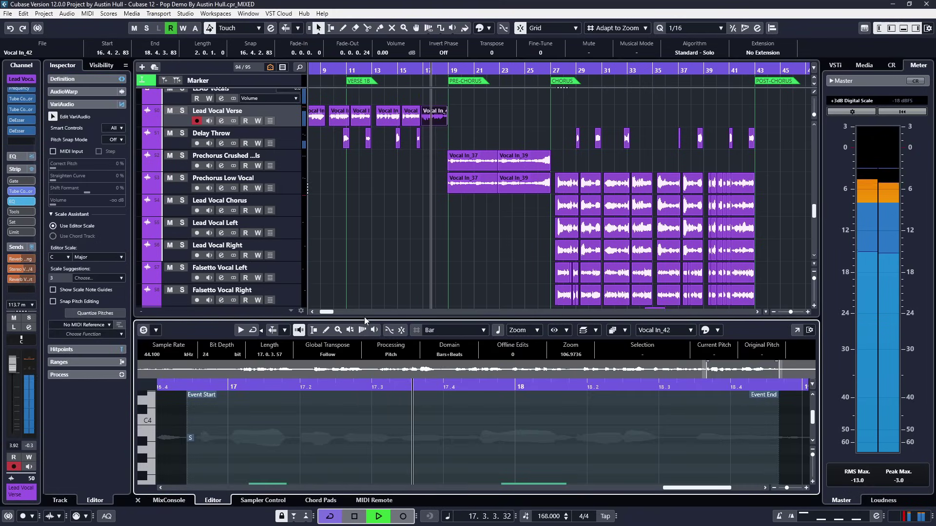
- Enlarge the sample editor to examine the VariAudio pitch segments of Vocal In_42, and reduce its height again
drag(364, 320, 363, 178)
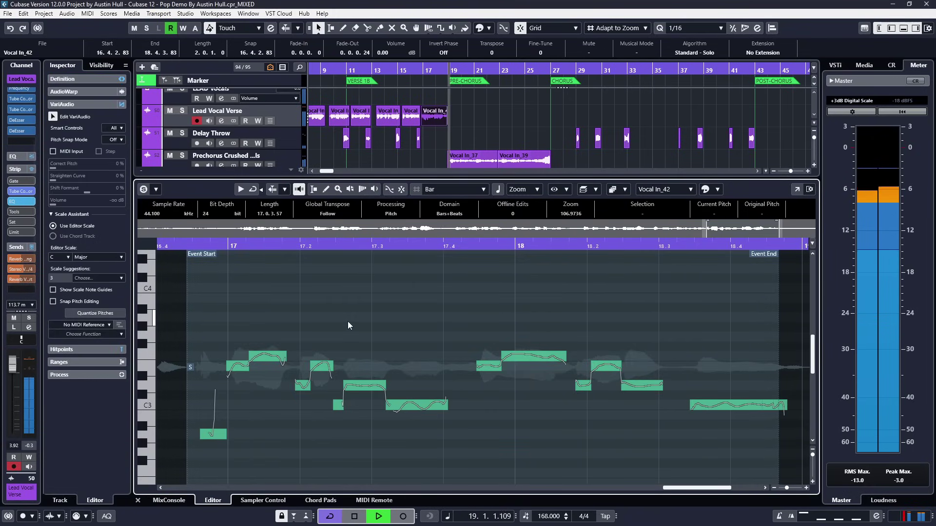
key(g)
key(w)
key(w)
key(w)
key(w)
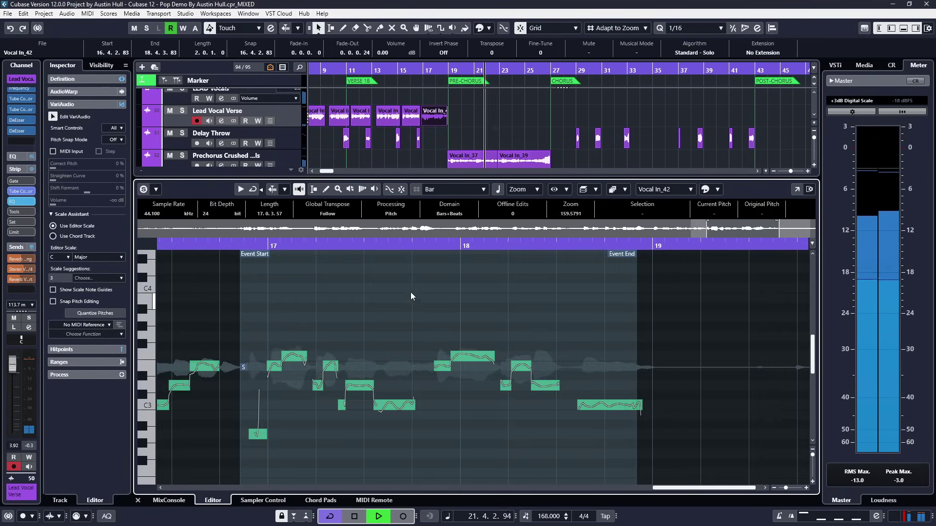
drag(480, 179, 473, 290)
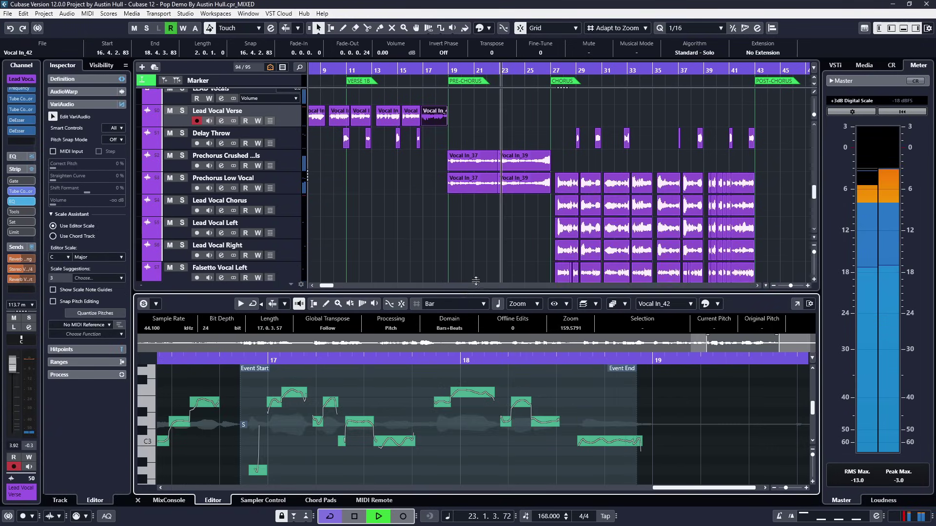
- Split the Prechorus Crushed Vocals and Prechorus Low Vocal clips at 20.3 and bar 21 using a range selection
scroll(468, 161, up, 5)
key(2)
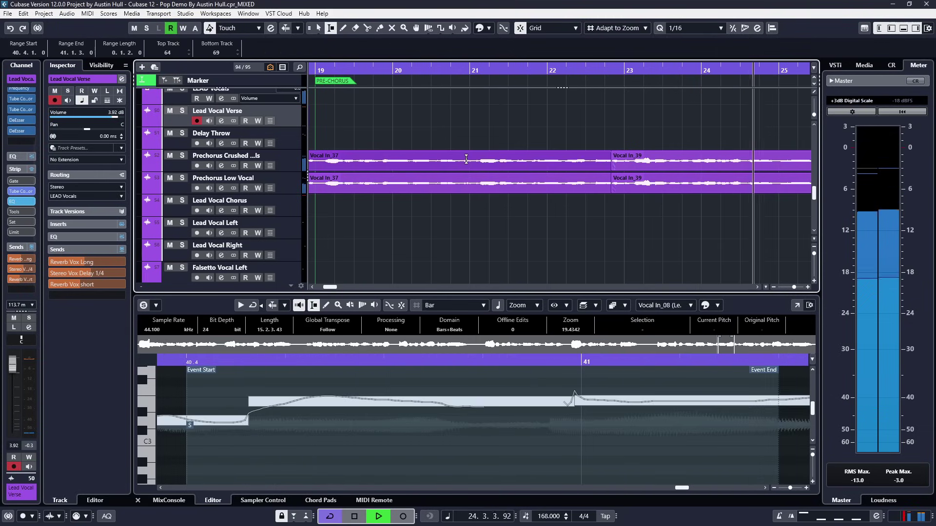
drag(466, 160, 433, 190)
key(shift+x)
key(1)
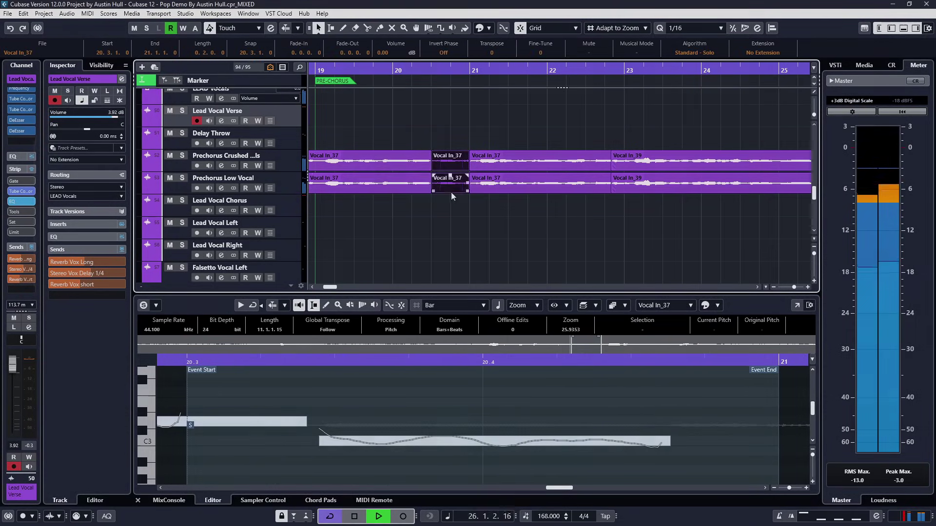